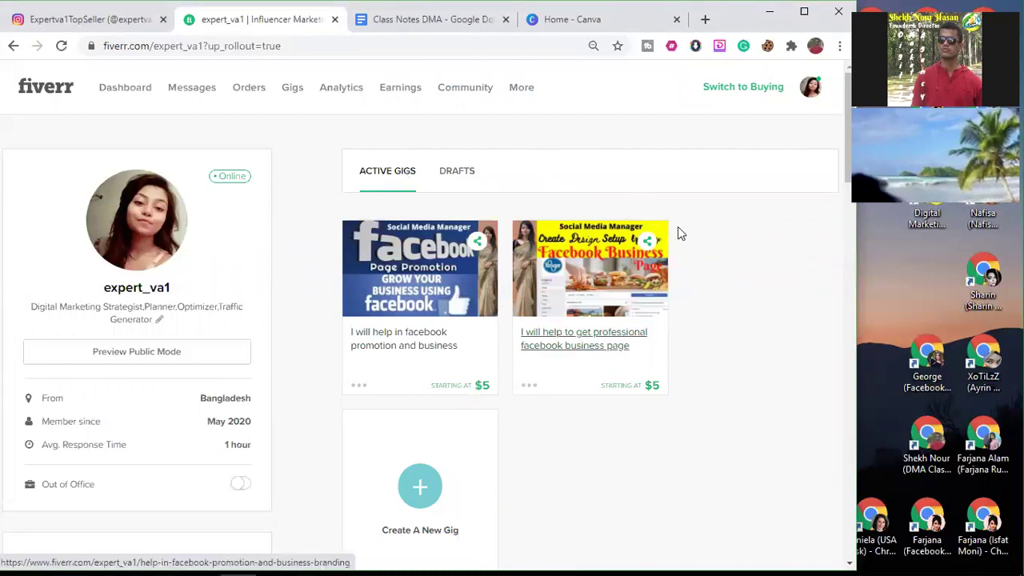
Step: Look through the gallery images of the Facebook promotion and business branding gig, then return to the seller profile
{"action": "left_click", "coordinate": [640, 234]}
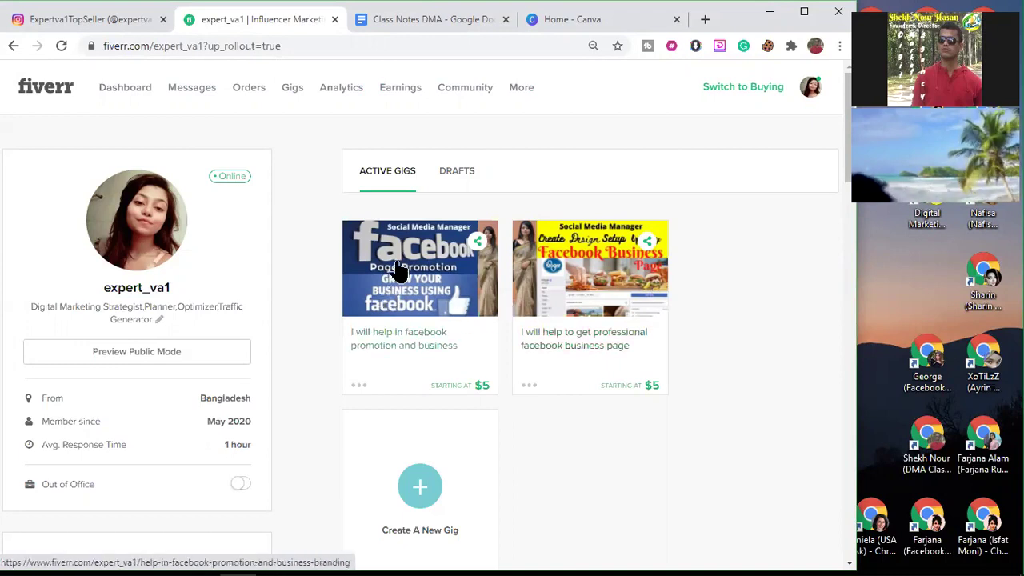
{"action": "left_click", "coordinate": [441, 344]}
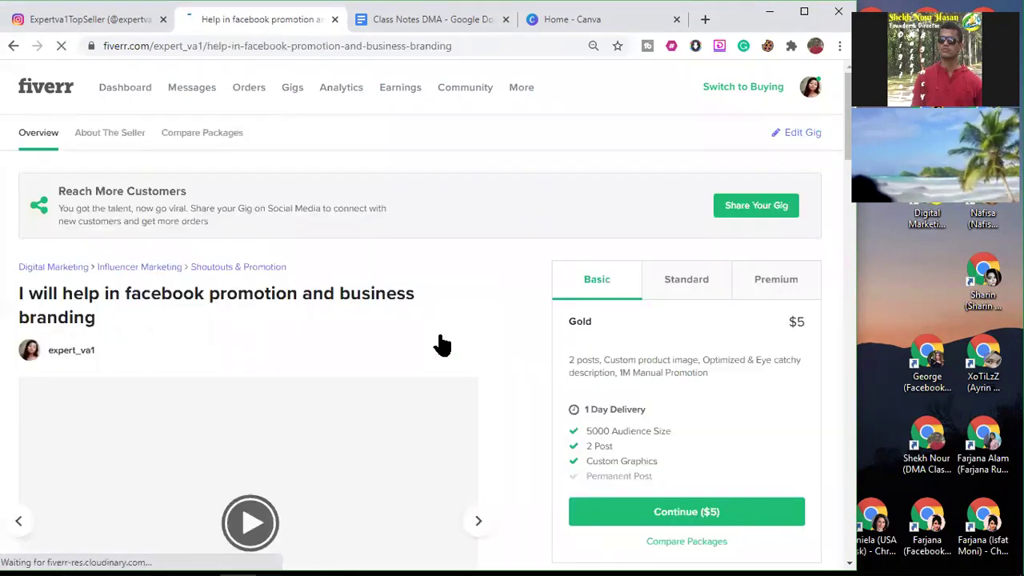
{"action": "scroll", "coordinate": [480, 296], "scroll_direction": "down", "scroll_amount": 3}
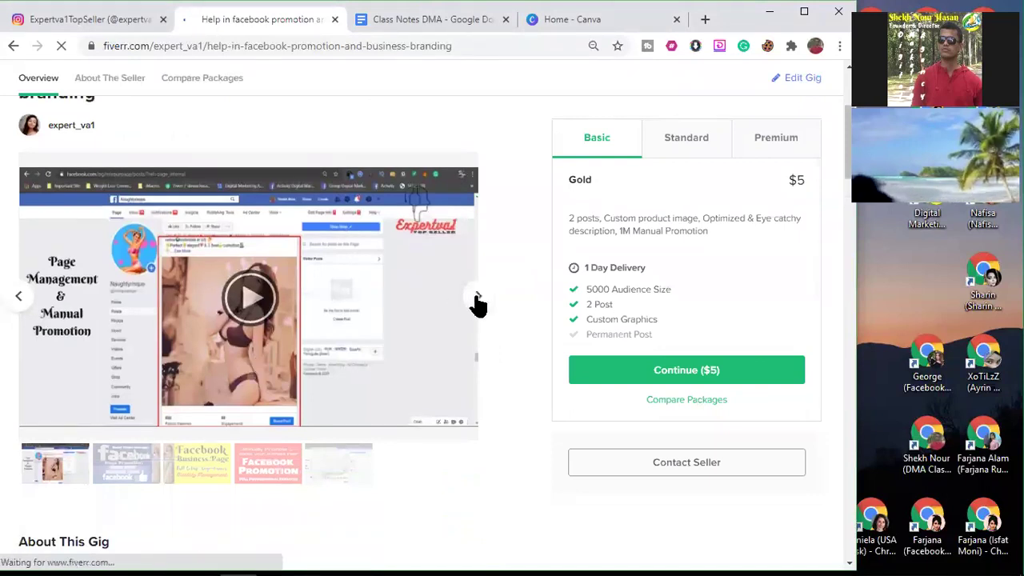
{"action": "left_click", "coordinate": [477, 299]}
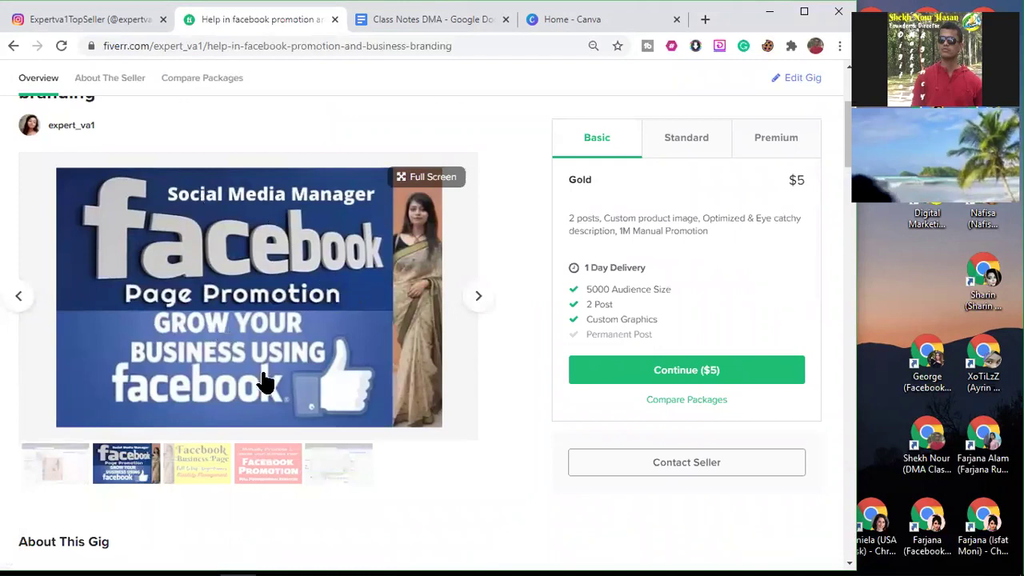
{"action": "left_click", "coordinate": [477, 301]}
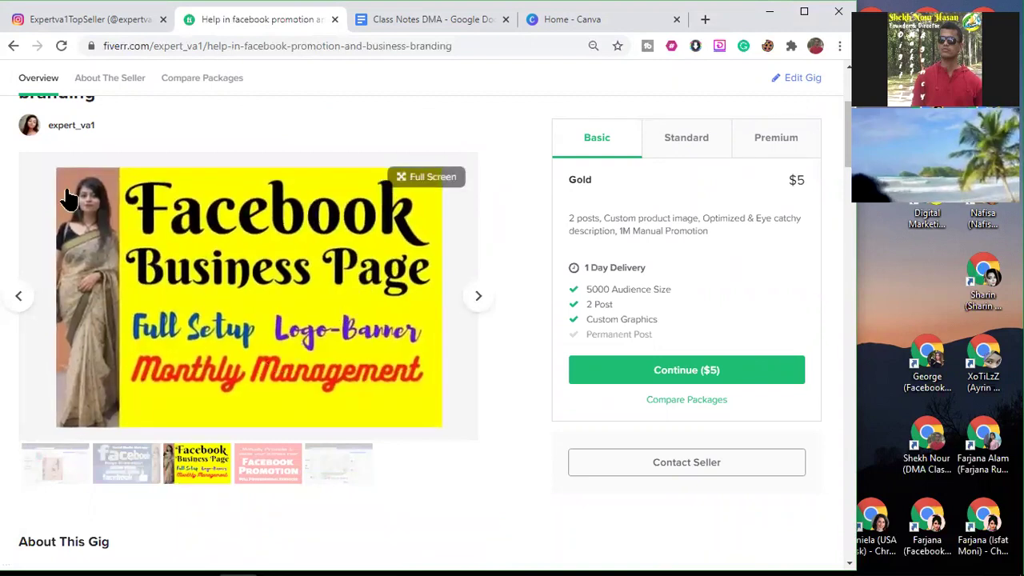
{"action": "left_click", "coordinate": [477, 302]}
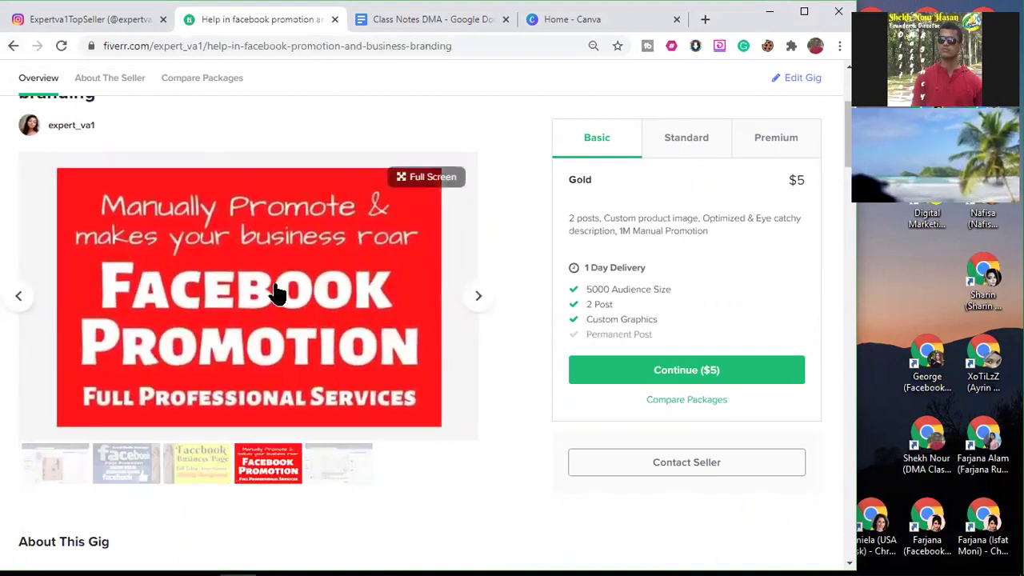
{"action": "left_click", "coordinate": [12, 46]}
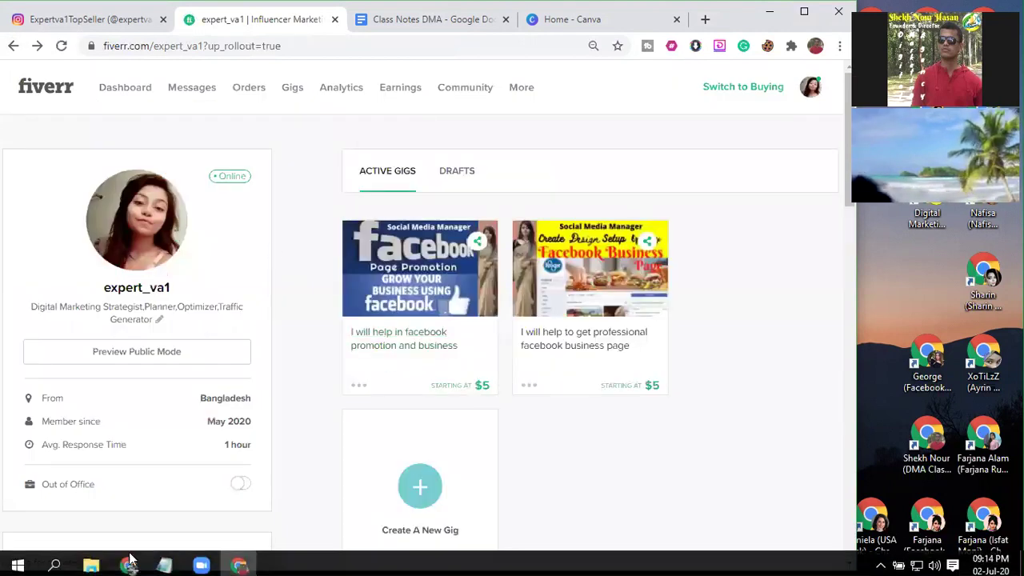
Step: View Facebook Banner Final_07.png from the Graphics Class Sample Pics folder, then switch back to the Fiverr profile in Chrome
{"action": "mouse_move", "coordinate": [90, 561]}
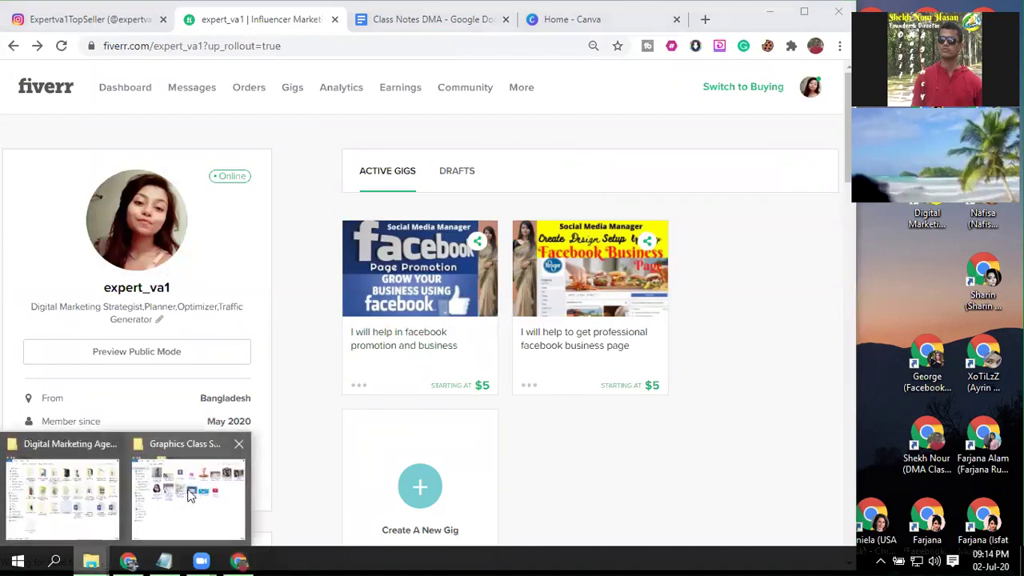
{"action": "left_click", "coordinate": [191, 500]}
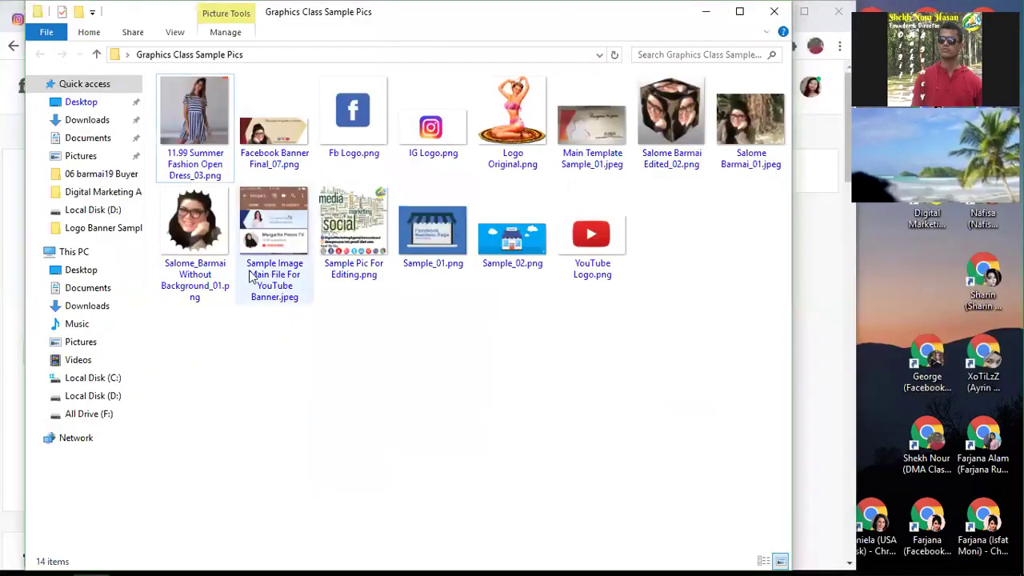
{"action": "left_click", "coordinate": [272, 124]}
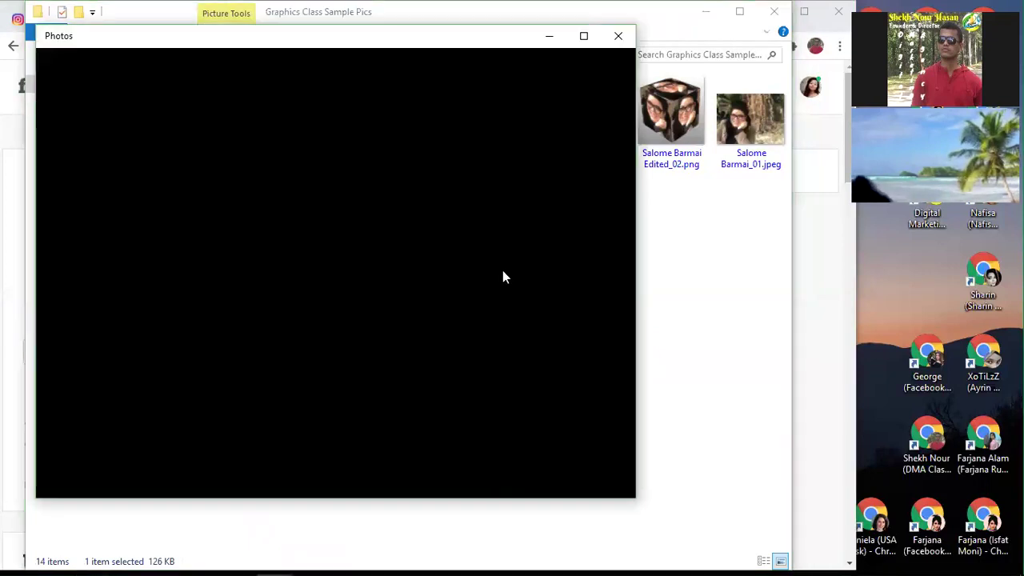
{"action": "left_click", "coordinate": [549, 35]}
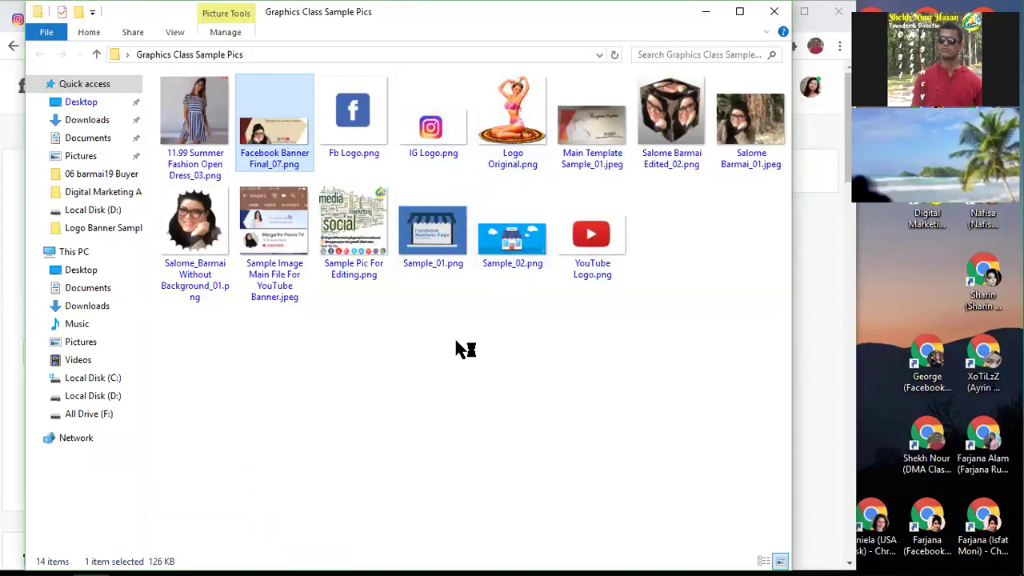
{"action": "mouse_move", "coordinate": [272, 569]}
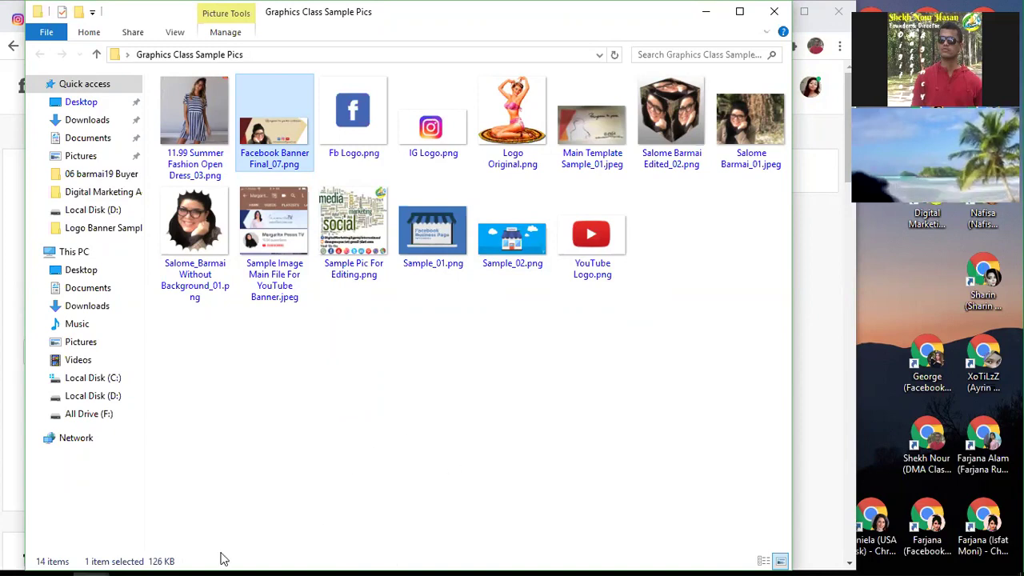
{"action": "left_click", "coordinate": [240, 559]}
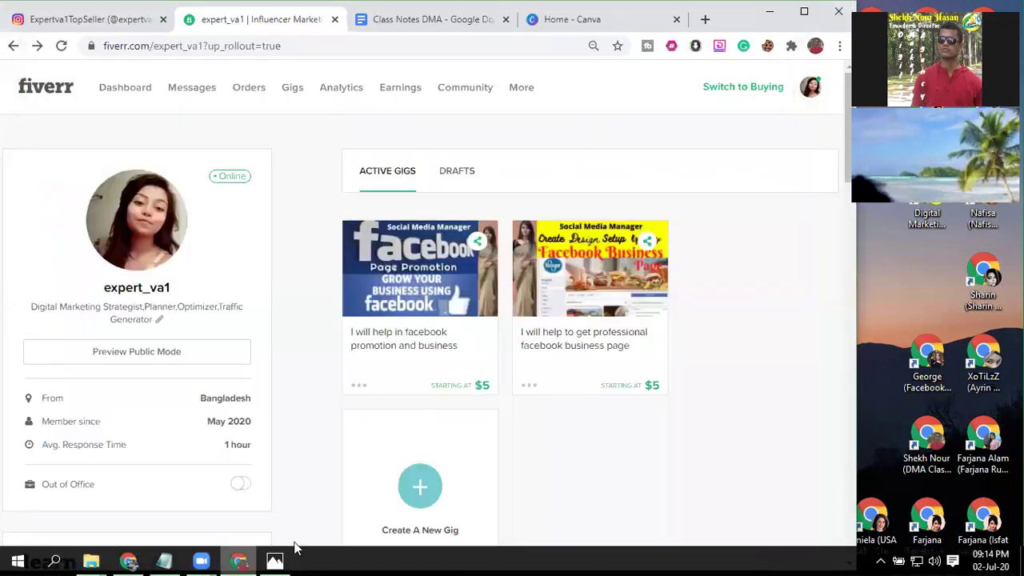
Step: Look through the gallery images of the professional Facebook business page gig and return to the seller profile
{"action": "left_click", "coordinate": [606, 273]}
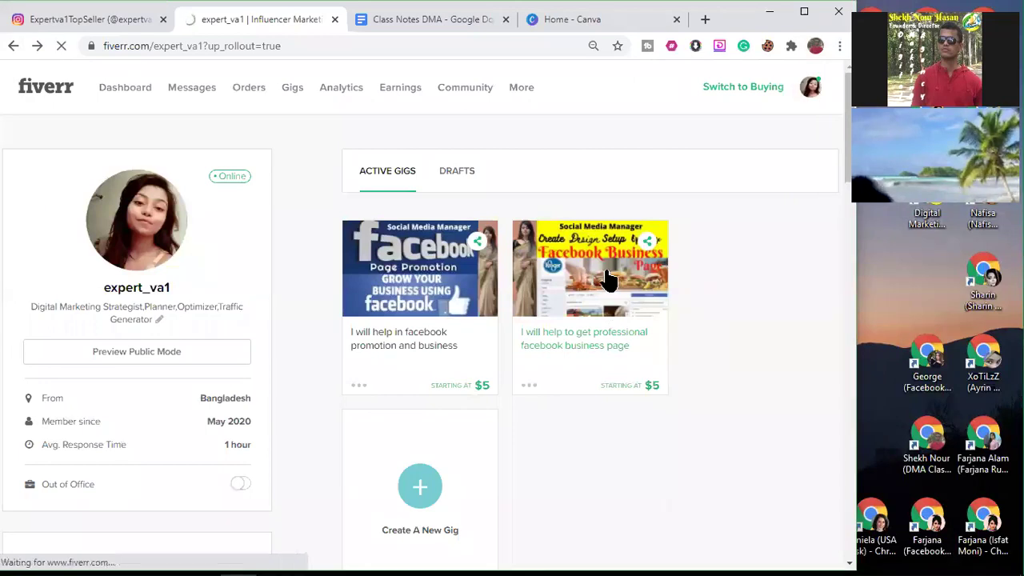
{"action": "scroll", "coordinate": [527, 208], "scroll_direction": "down", "scroll_amount": 3}
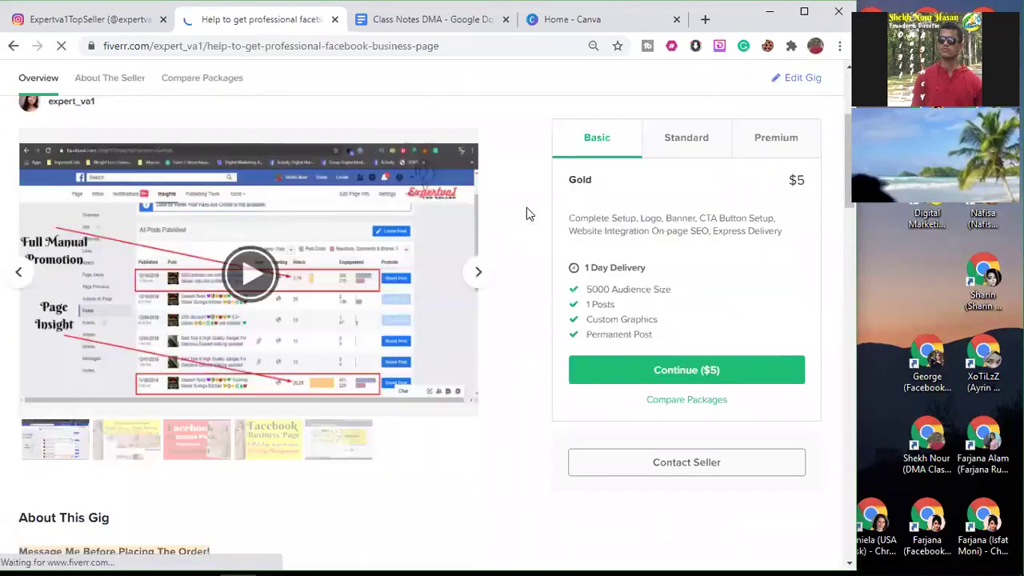
{"action": "left_click", "coordinate": [478, 273]}
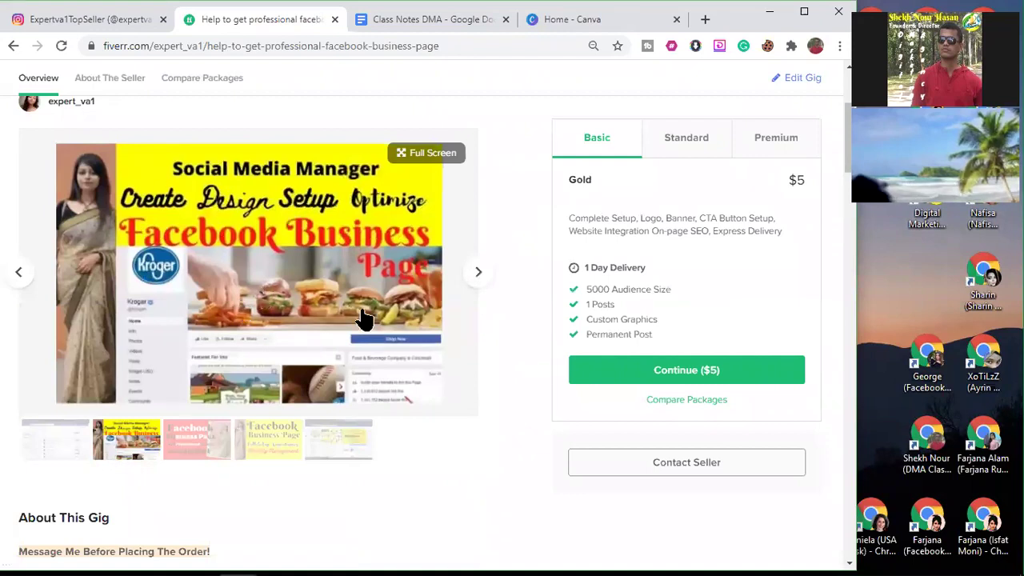
{"action": "left_click", "coordinate": [480, 274]}
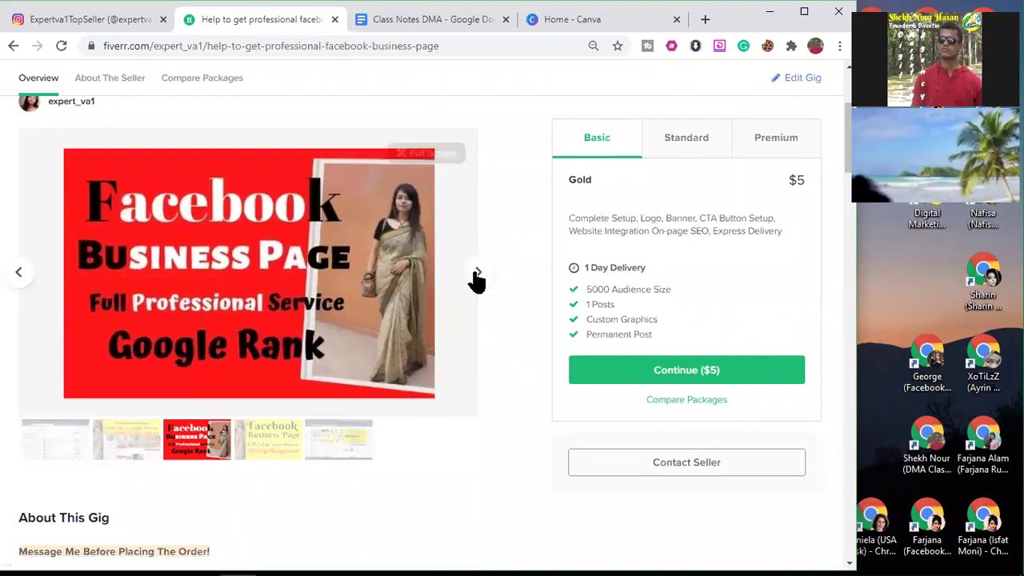
{"action": "left_click", "coordinate": [476, 278]}
{"action": "left_click", "coordinate": [478, 276]}
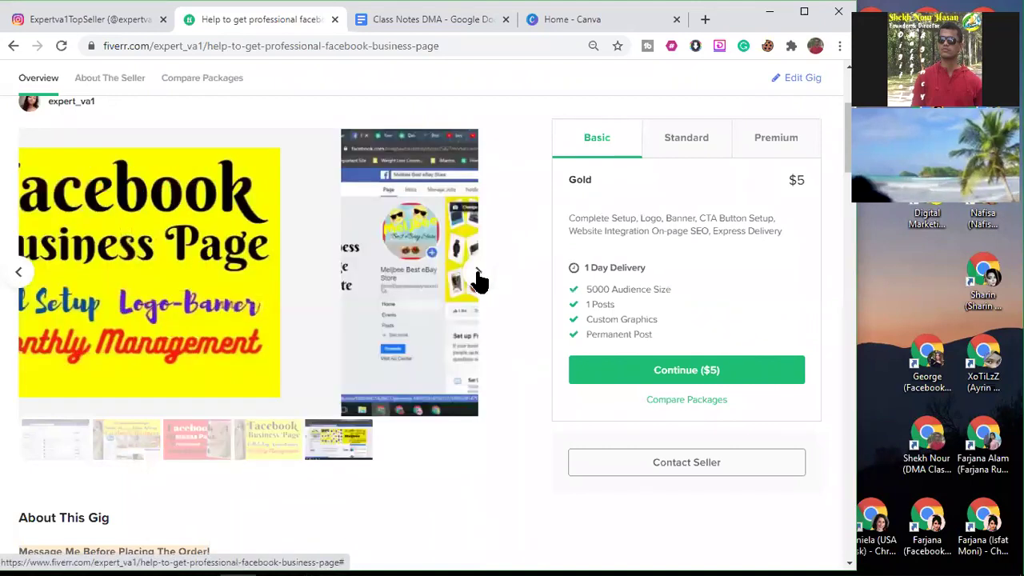
{"action": "left_click", "coordinate": [12, 48]}
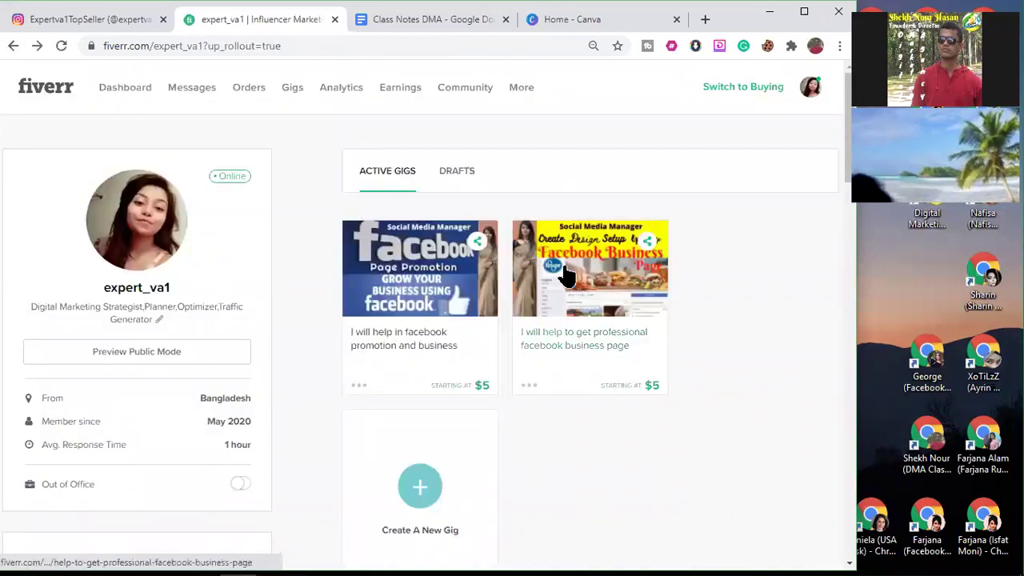
Step: Open the Instagram organic growth gig from the drafts and look through its gallery images
{"action": "left_click", "coordinate": [456, 174]}
{"action": "left_click", "coordinate": [603, 295]}
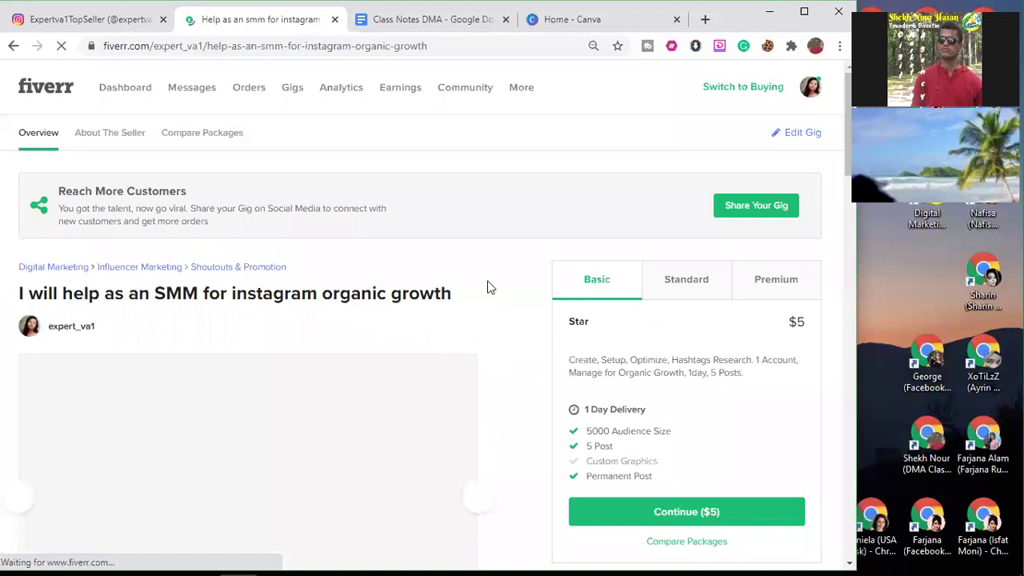
{"action": "scroll", "coordinate": [487, 293], "scroll_direction": "down", "scroll_amount": 3}
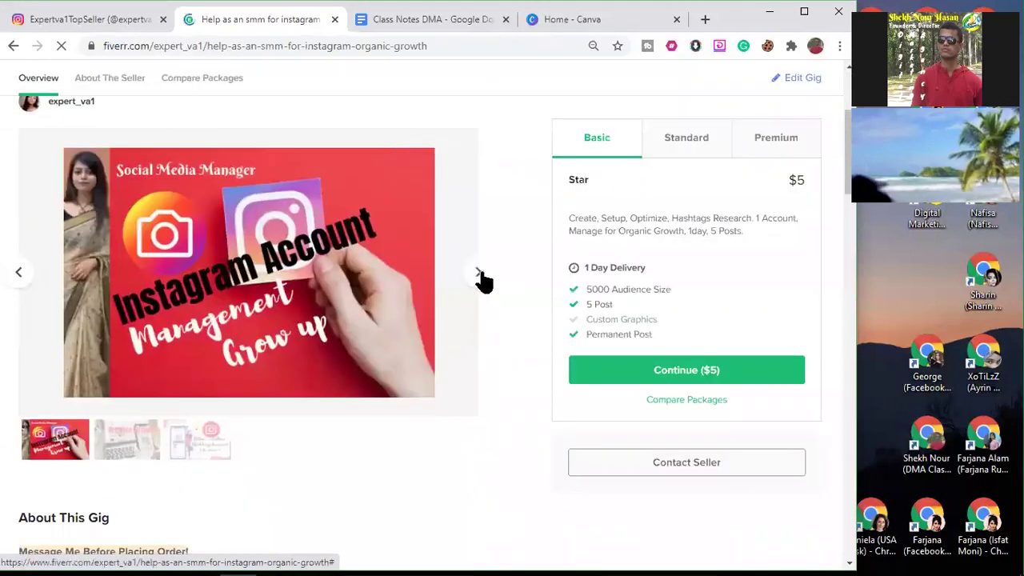
{"action": "mouse_move", "coordinate": [376, 213]}
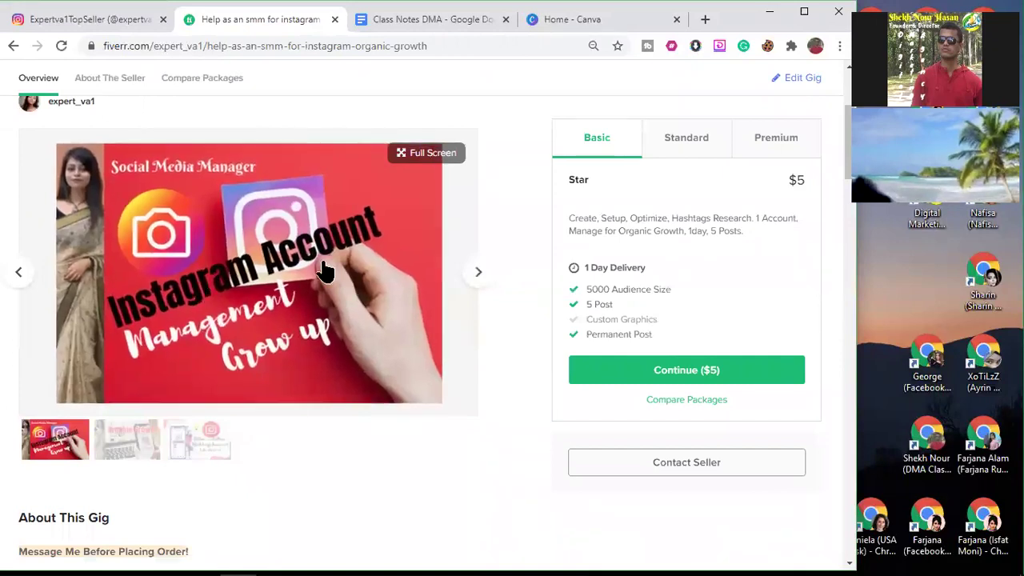
{"action": "left_click", "coordinate": [480, 278]}
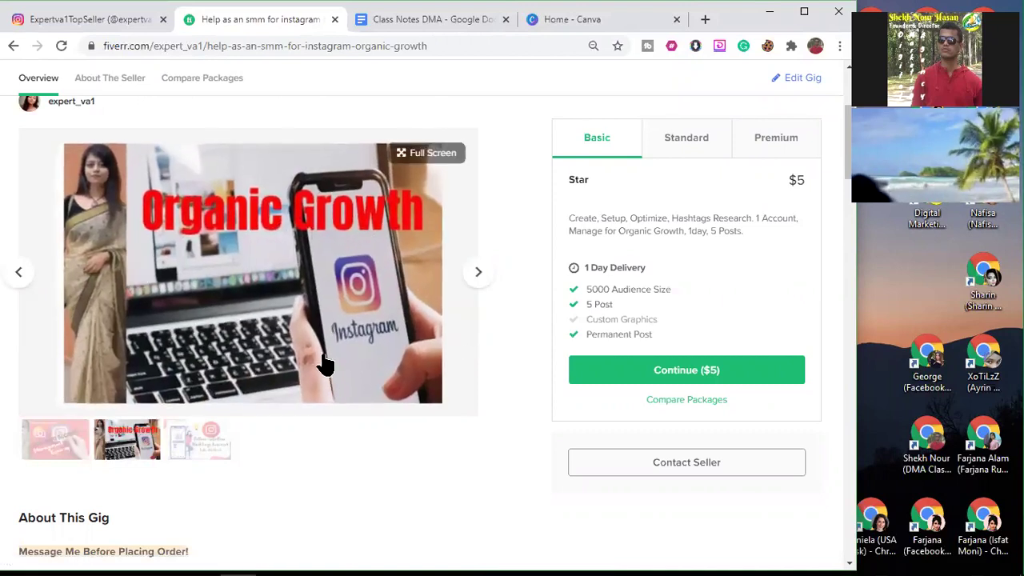
{"action": "left_click", "coordinate": [476, 274]}
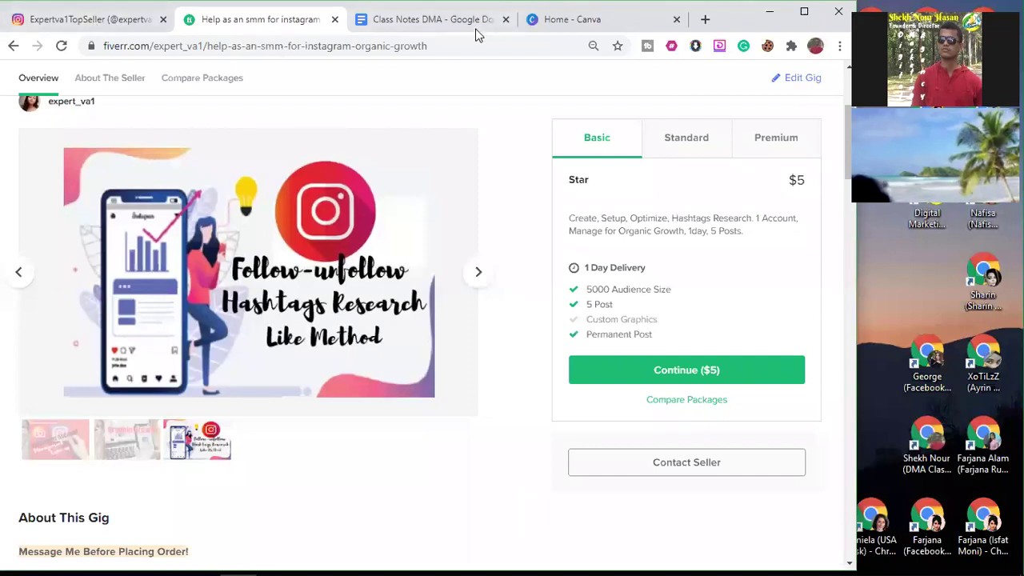
Step: Switch to the Class Notes DMA document and review the color code picker, font detector and free font download links
{"action": "left_click", "coordinate": [544, 21]}
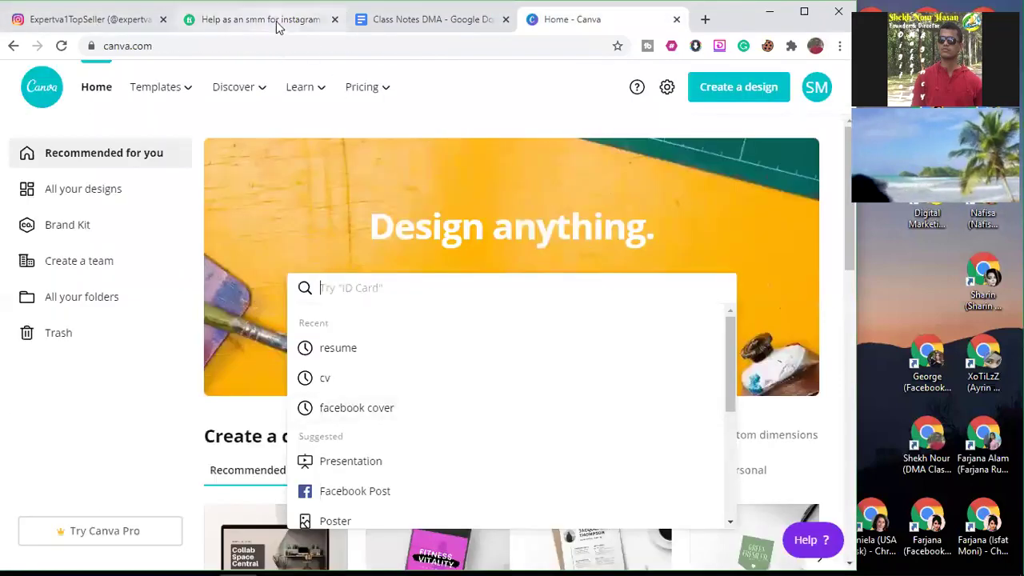
{"action": "left_click", "coordinate": [393, 20]}
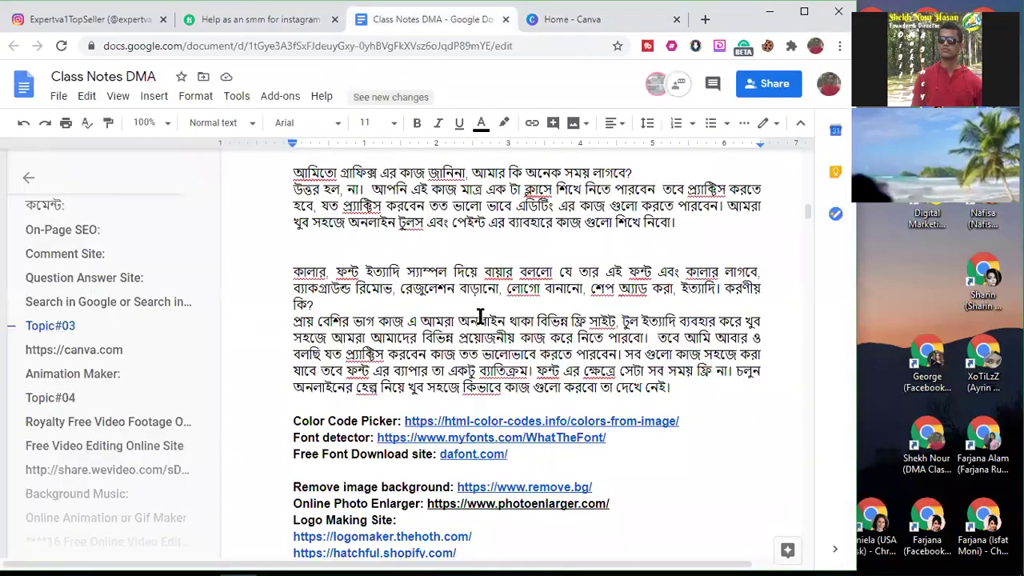
{"action": "left_click", "coordinate": [686, 424]}
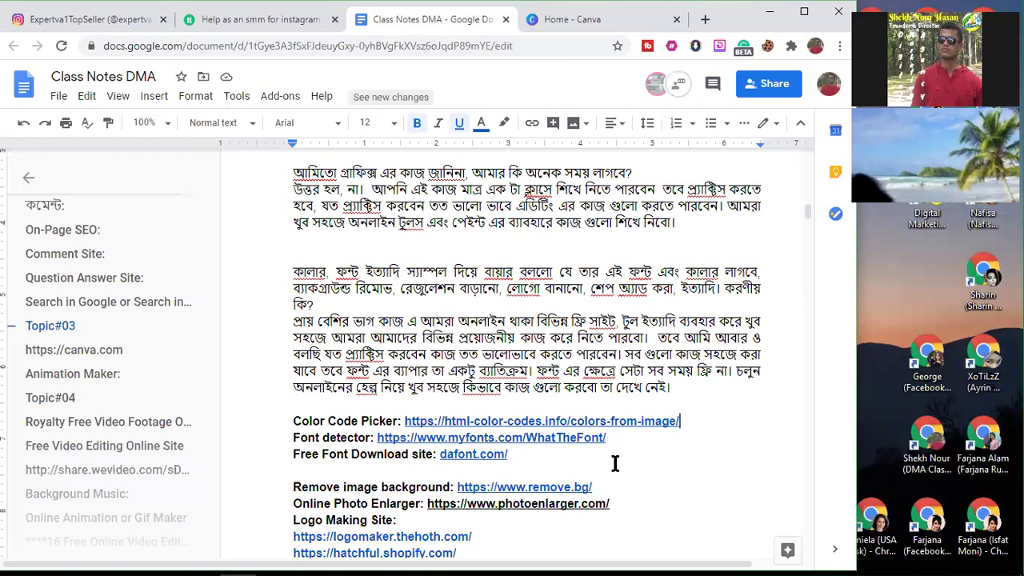
{"action": "left_click_drag", "start_coordinate": [619, 436], "coordinate": [372, 436]}
{"action": "left_click", "coordinate": [515, 456]}
{"action": "scroll", "coordinate": [552, 436], "scroll_direction": "down", "scroll_amount": 1}
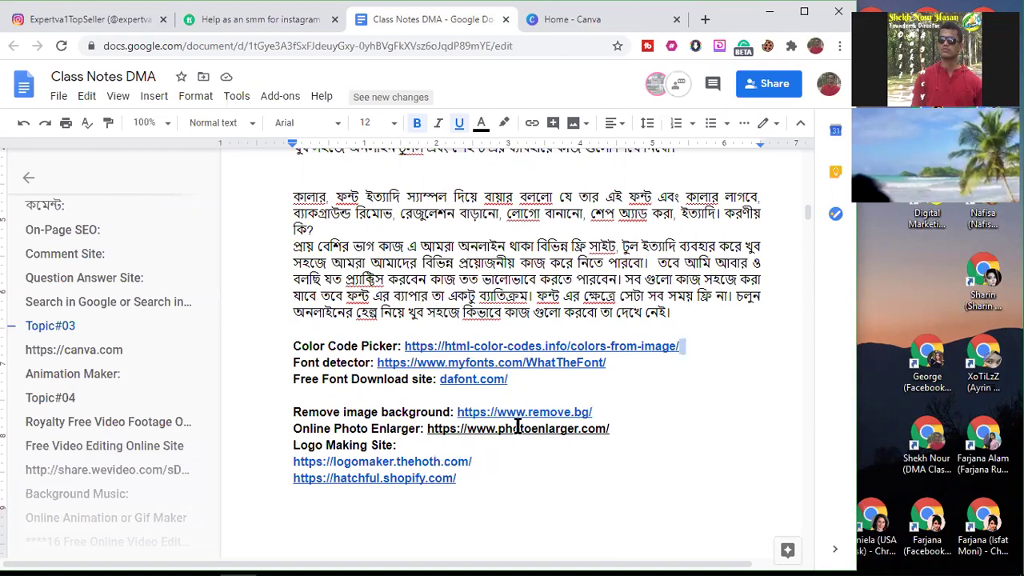
{"action": "left_click_drag", "start_coordinate": [594, 411], "coordinate": [453, 412]}
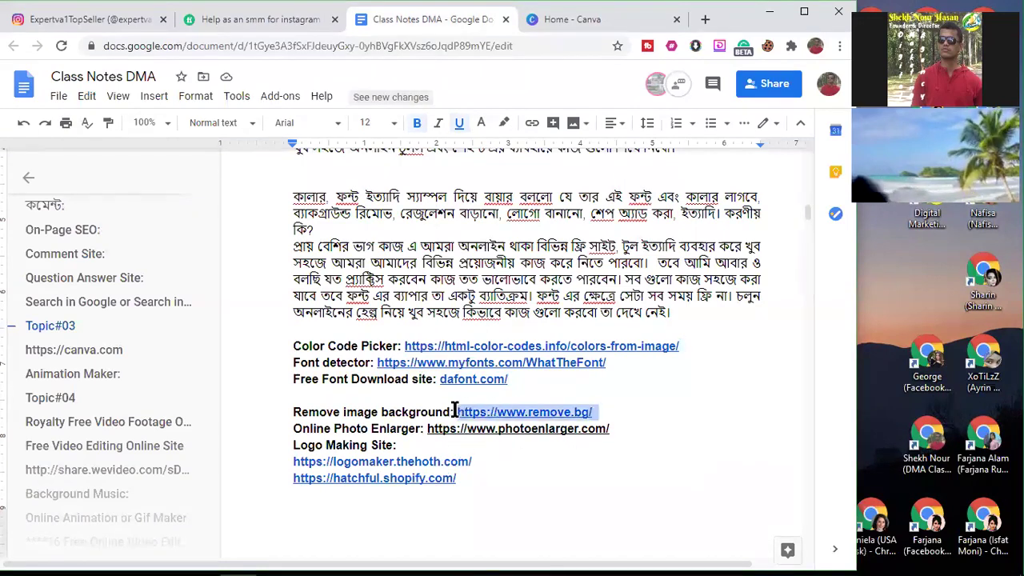
{"action": "left_click", "coordinate": [620, 410]}
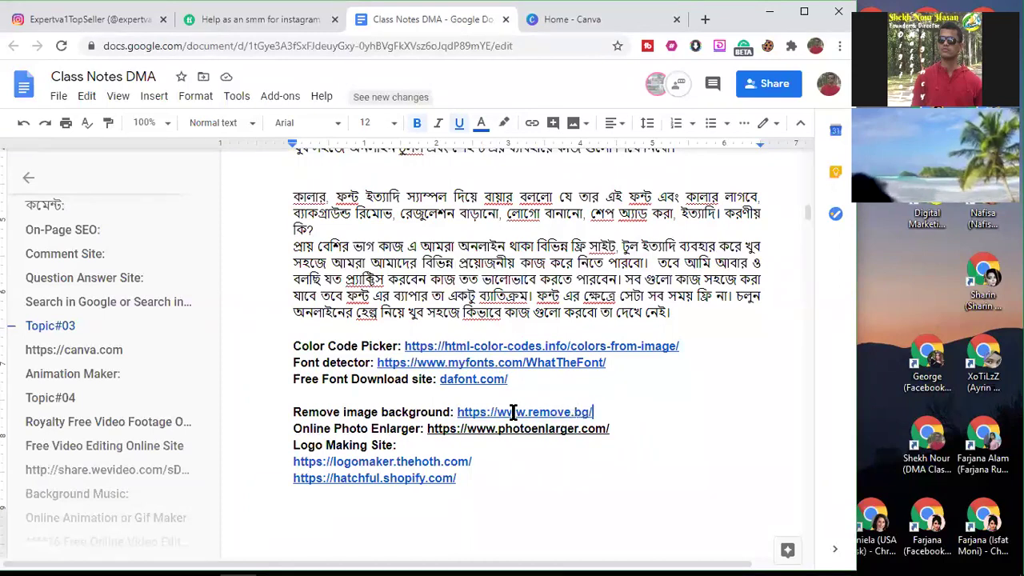
{"action": "left_click_drag", "start_coordinate": [453, 412], "coordinate": [610, 402]}
{"action": "left_click", "coordinate": [617, 406]}
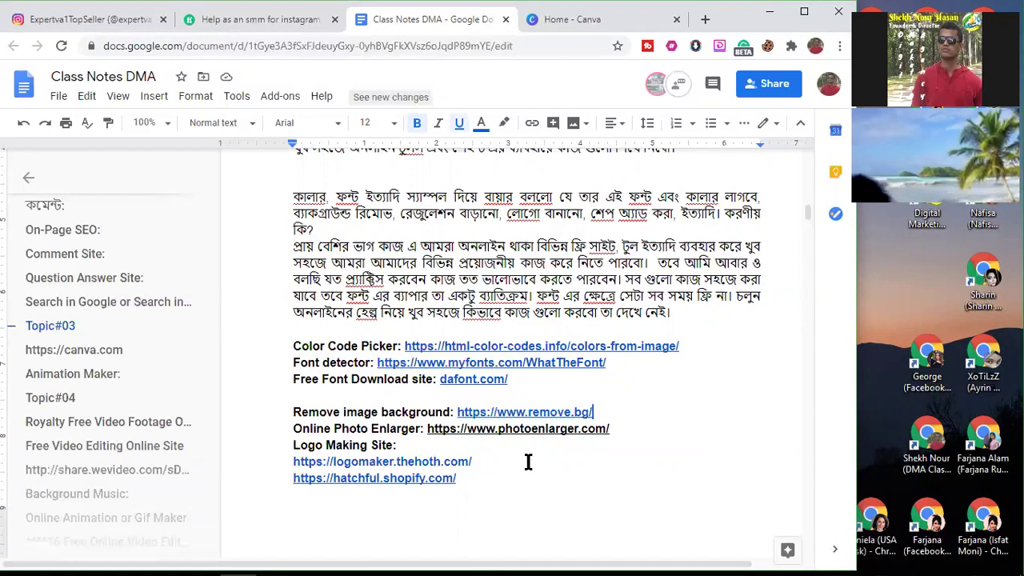
Step: Point out the online photo enlarger link and the two logo making site links in the notes by selecting them
{"action": "left_click", "coordinate": [616, 430]}
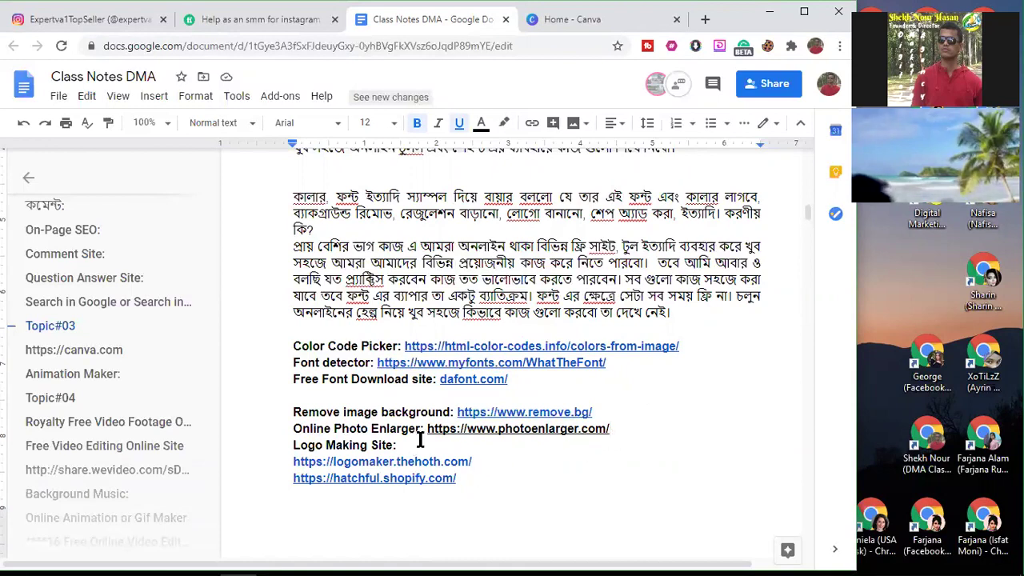
{"action": "left_click_drag", "start_coordinate": [619, 432], "coordinate": [429, 432]}
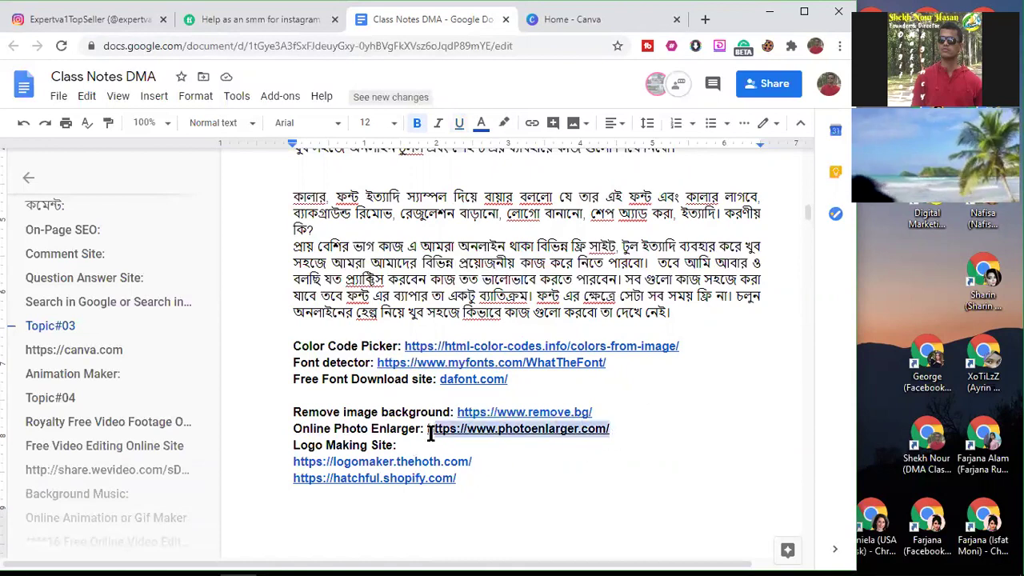
{"action": "left_click", "coordinate": [622, 432]}
{"action": "left_click", "coordinate": [470, 483]}
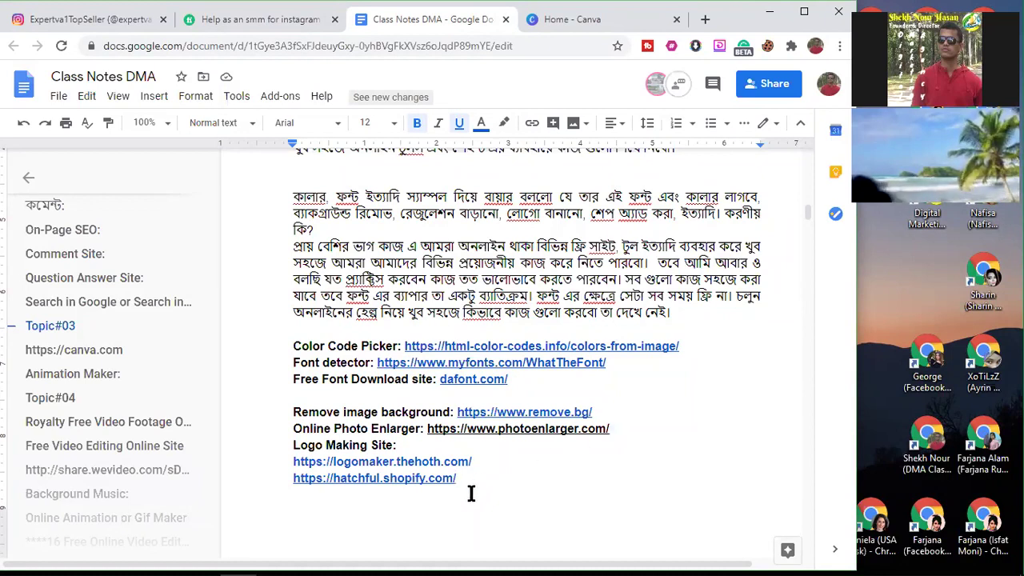
{"action": "mouse_move", "coordinate": [458, 478]}
{"action": "left_mouse_down"}
{"action": "mouse_move", "coordinate": [331, 479]}
{"action": "mouse_move", "coordinate": [293, 461]}
{"action": "left_mouse_up"}
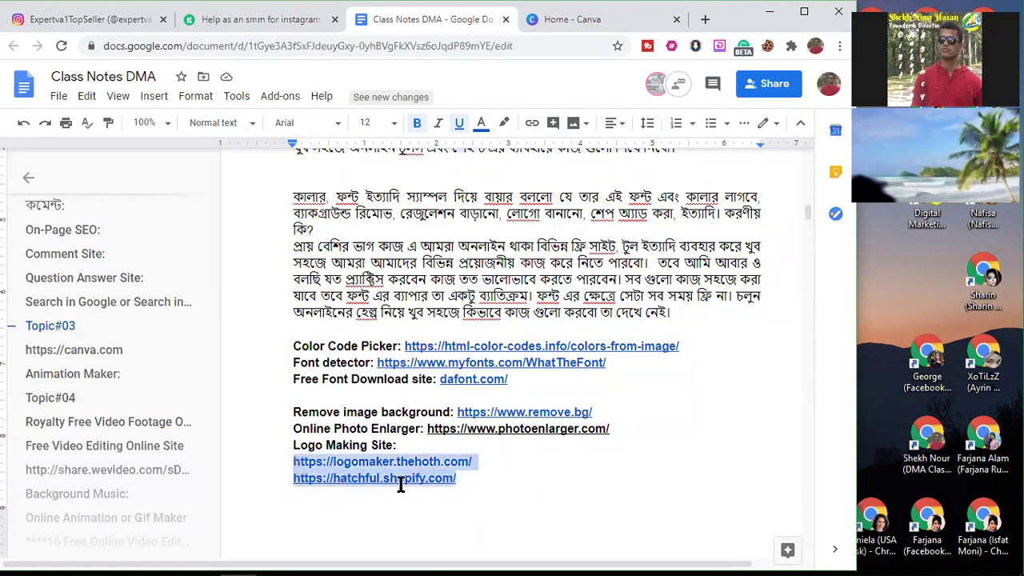
{"action": "left_click", "coordinate": [458, 479]}
{"action": "left_click", "coordinate": [526, 379]}
{"action": "scroll", "coordinate": [478, 480], "scroll_direction": "down", "scroll_amount": 2}
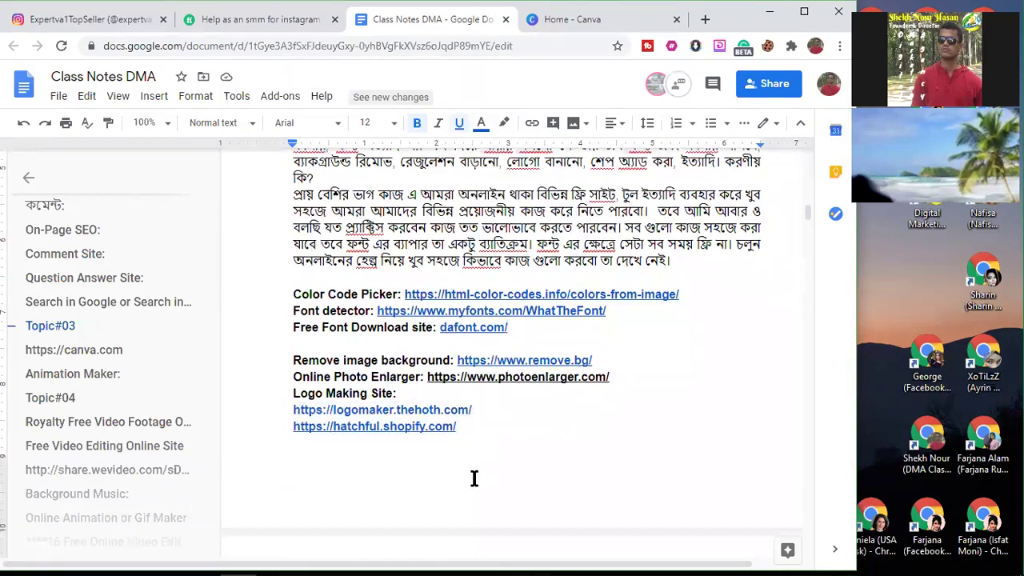
{"action": "scroll", "coordinate": [479, 453], "scroll_direction": "down", "scroll_amount": 3}
{"action": "scroll", "coordinate": [478, 449], "scroll_direction": "down", "scroll_amount": 3}
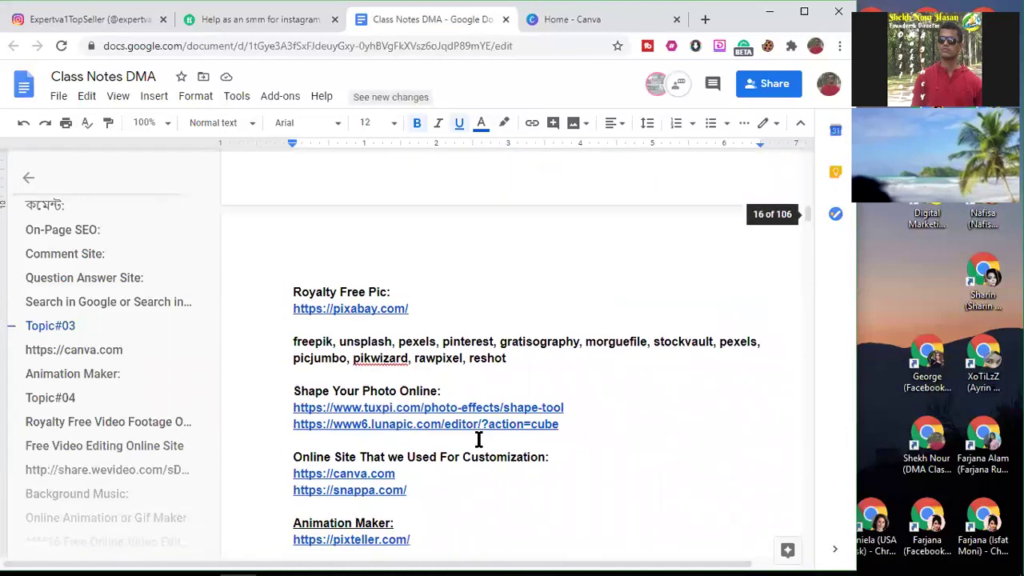
{"action": "left_click", "coordinate": [319, 310]}
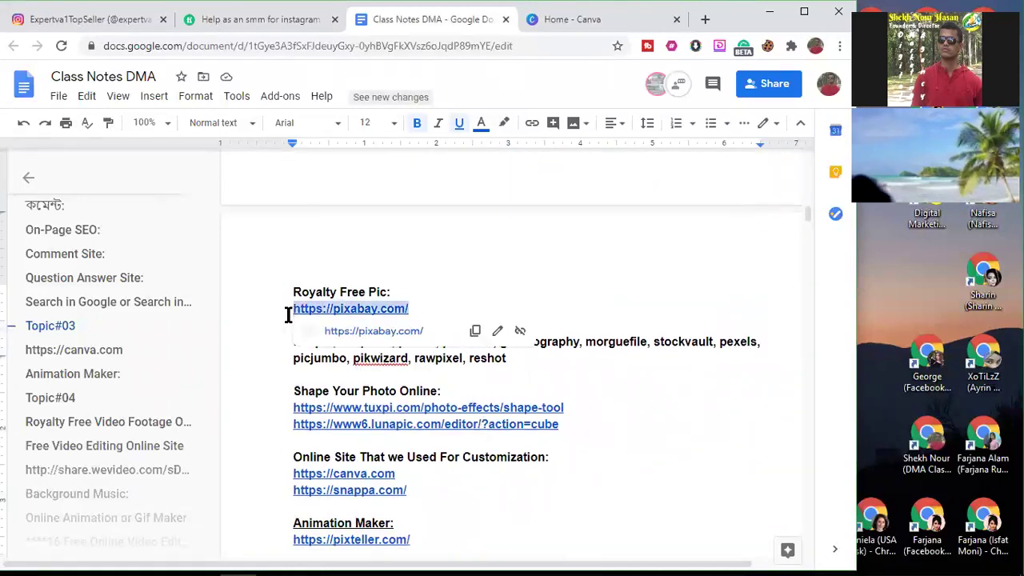
Step: Point out the list of other royalty-free image sites, from freepik to reshot, by selecting it in the notes
{"action": "left_click", "coordinate": [520, 369]}
{"action": "left_click_drag", "start_coordinate": [512, 360], "coordinate": [295, 349]}
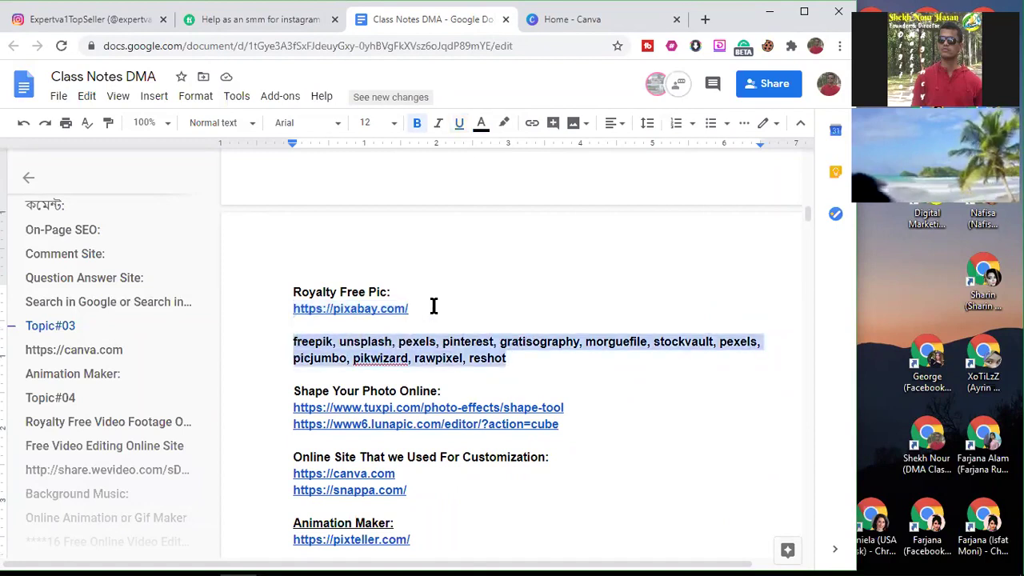
{"action": "left_click", "coordinate": [459, 306]}
{"action": "left_click", "coordinate": [515, 359]}
{"action": "left_click_drag", "start_coordinate": [514, 359], "coordinate": [286, 349]}
{"action": "left_click", "coordinate": [517, 358]}
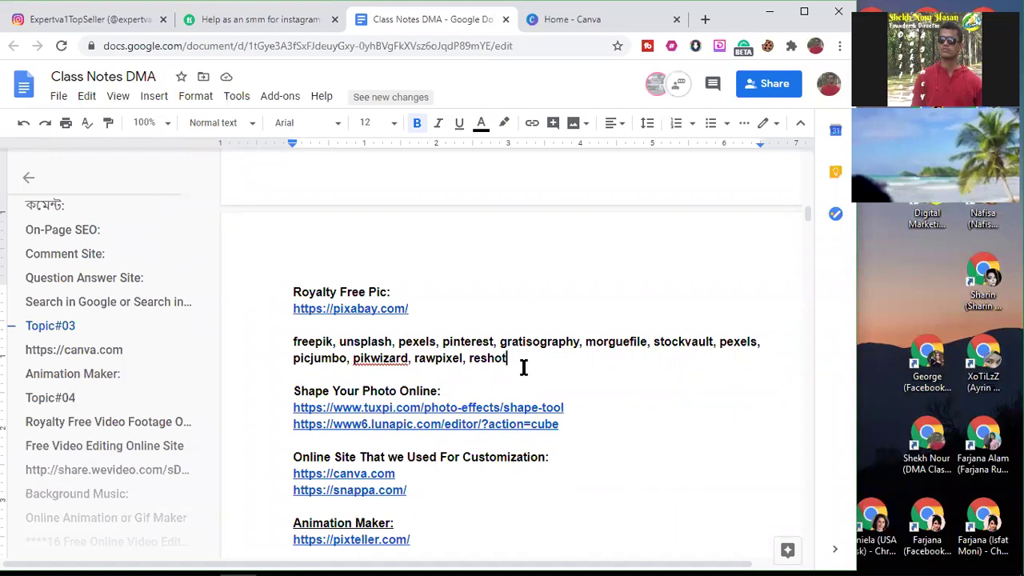
Step: Point out the tuxpi and lunapic links under Shape Your Photo Online by selecting them
{"action": "left_click", "coordinate": [563, 425]}
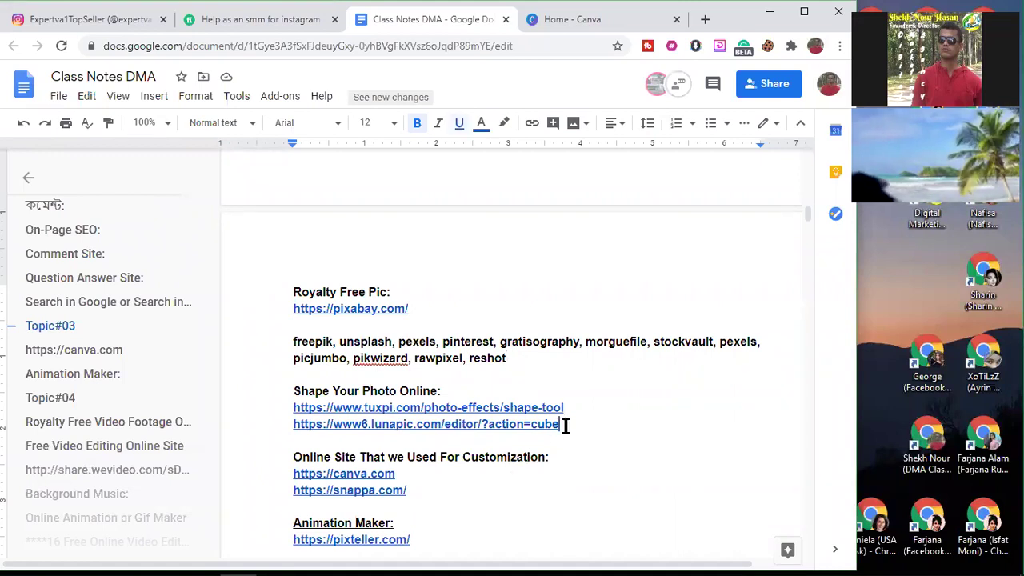
{"action": "left_click_drag", "start_coordinate": [565, 425], "coordinate": [264, 403]}
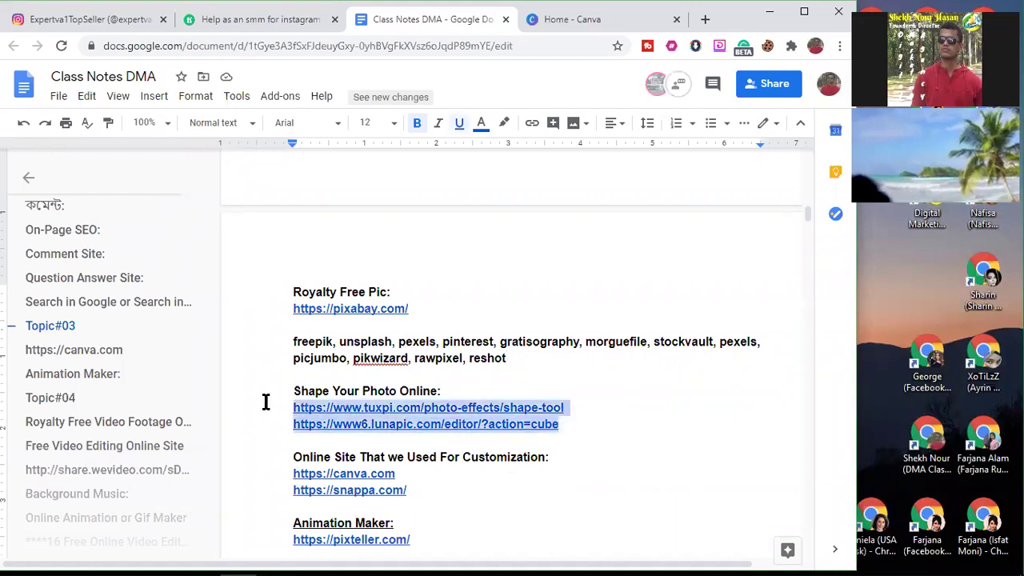
{"action": "left_click", "coordinate": [571, 428]}
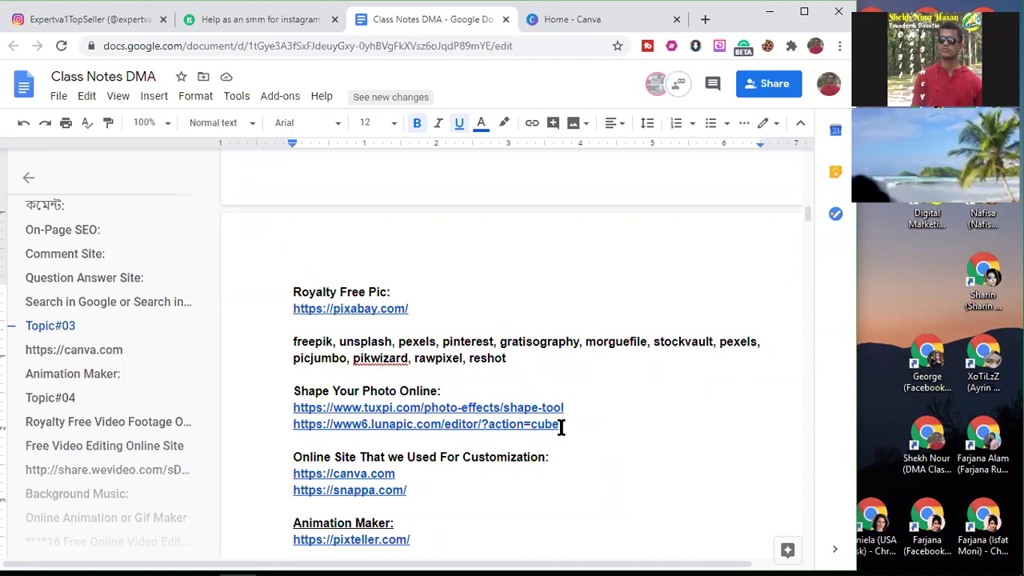
{"action": "left_click_drag", "start_coordinate": [275, 437], "coordinate": [268, 403]}
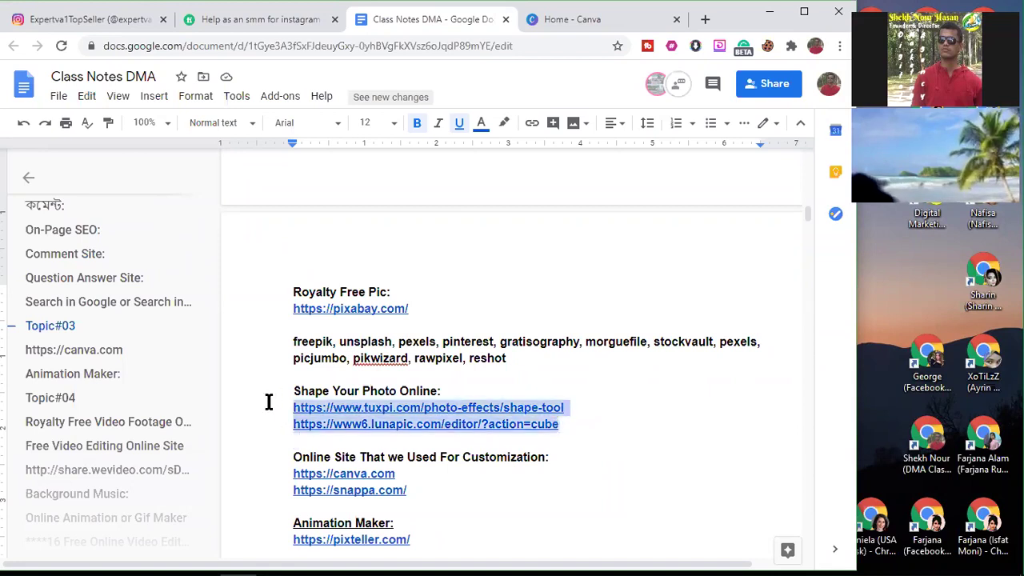
{"action": "left_click", "coordinate": [583, 425]}
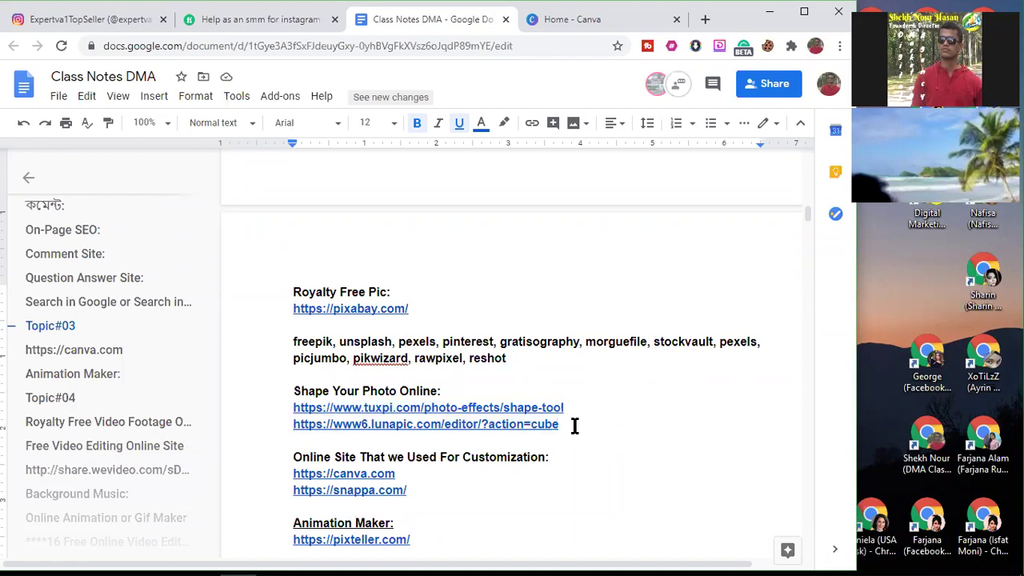
{"action": "left_click_drag", "start_coordinate": [563, 425], "coordinate": [272, 411]}
{"action": "left_click", "coordinate": [566, 421]}
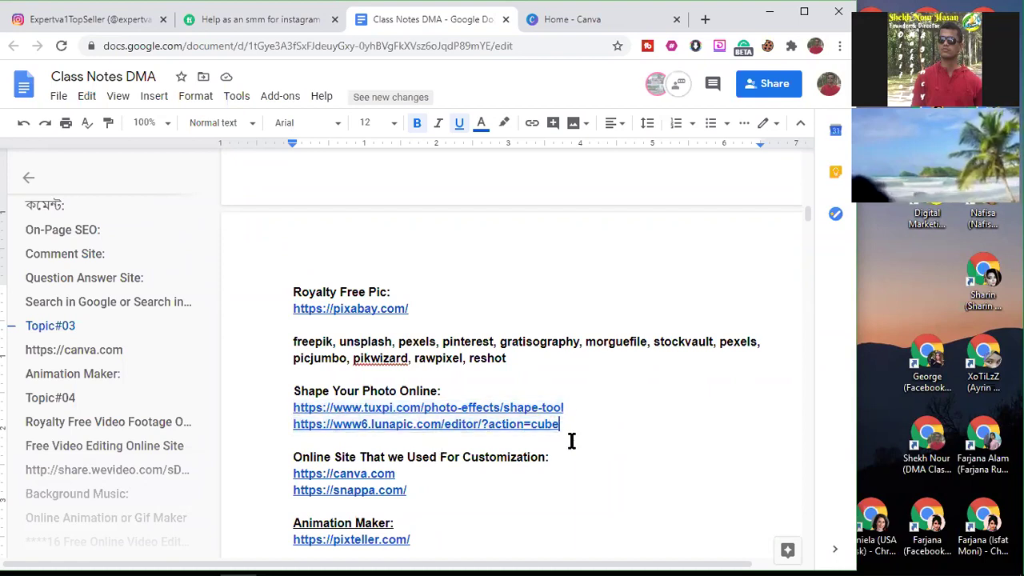
{"action": "left_click_drag", "start_coordinate": [553, 424], "coordinate": [291, 408]}
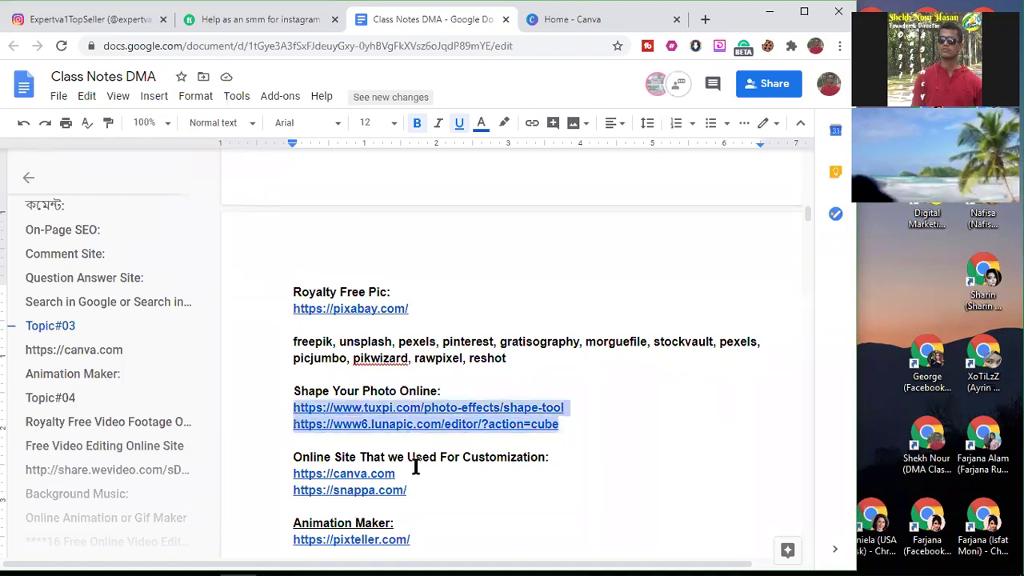
Step: Point out the canva.com and snappa.com customization sites and the pixteller.com animation maker link in the notes
{"action": "left_click", "coordinate": [460, 492]}
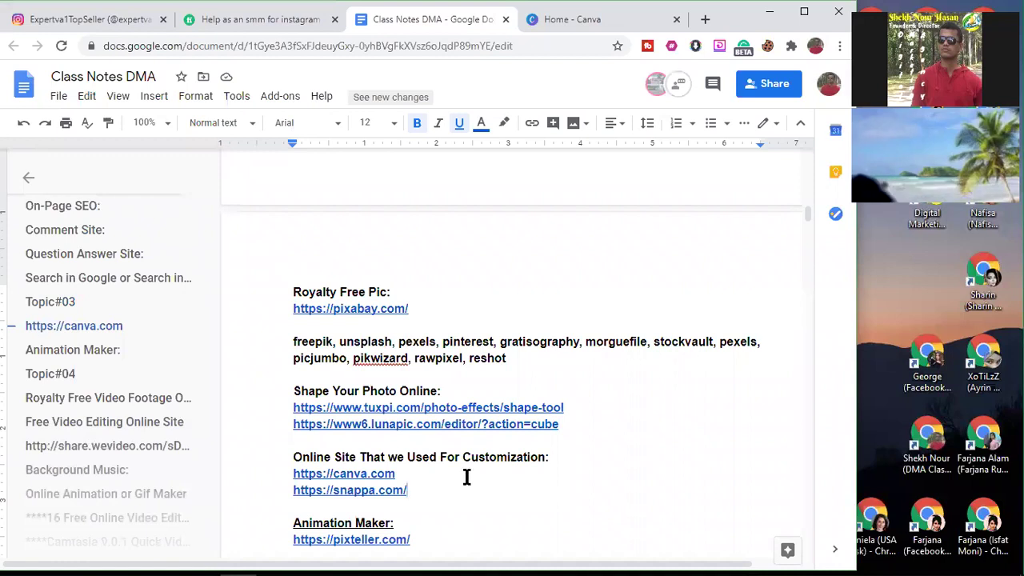
{"action": "scroll", "coordinate": [466, 477], "scroll_direction": "down", "scroll_amount": 2}
{"action": "left_click", "coordinate": [432, 464]}
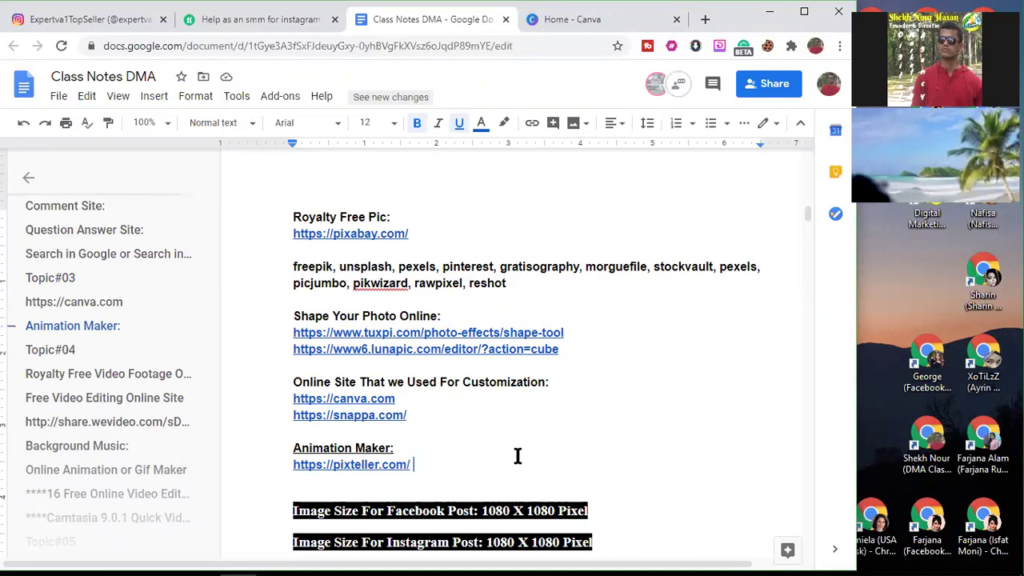
Step: Go back to the color, font and logo tool links in the notes, with a brief look at the Canva home page
{"action": "scroll", "coordinate": [516, 460], "scroll_direction": "up", "scroll_amount": 1}
{"action": "scroll", "coordinate": [516, 463], "scroll_direction": "up", "scroll_amount": 9}
{"action": "left_click", "coordinate": [474, 404]}
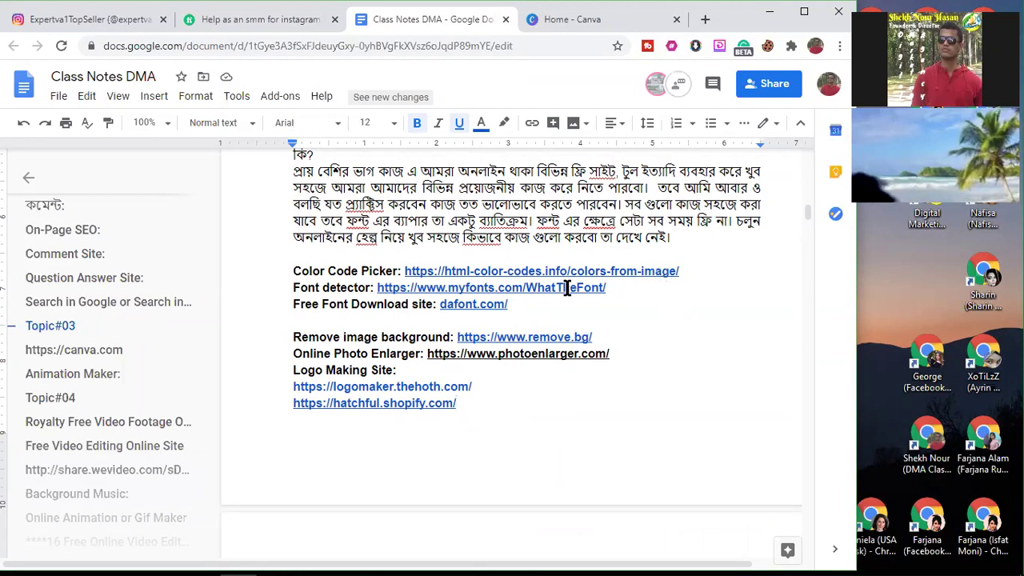
{"action": "scroll", "coordinate": [496, 416], "scroll_direction": "down", "scroll_amount": 1}
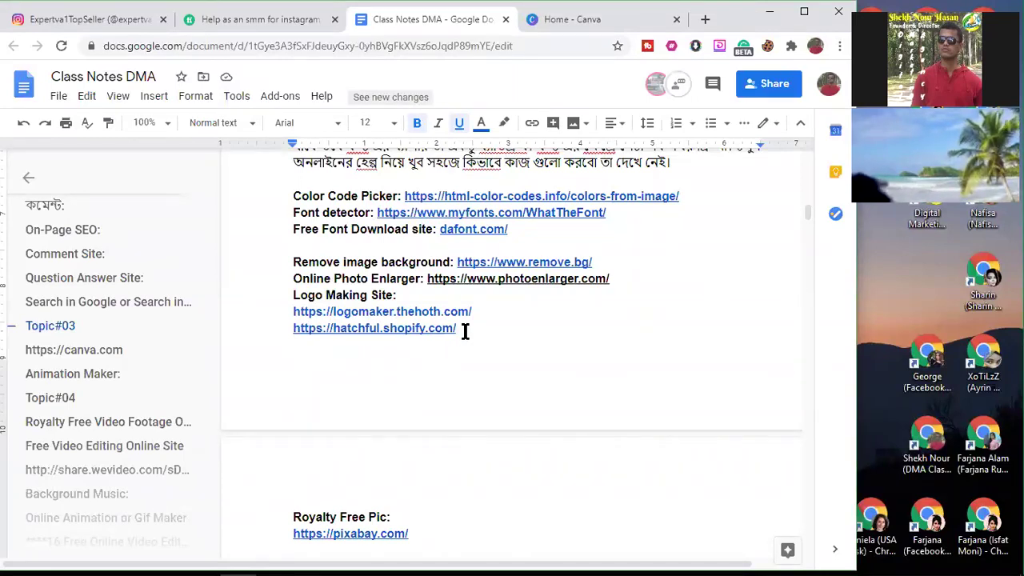
{"action": "left_click", "coordinate": [546, 31]}
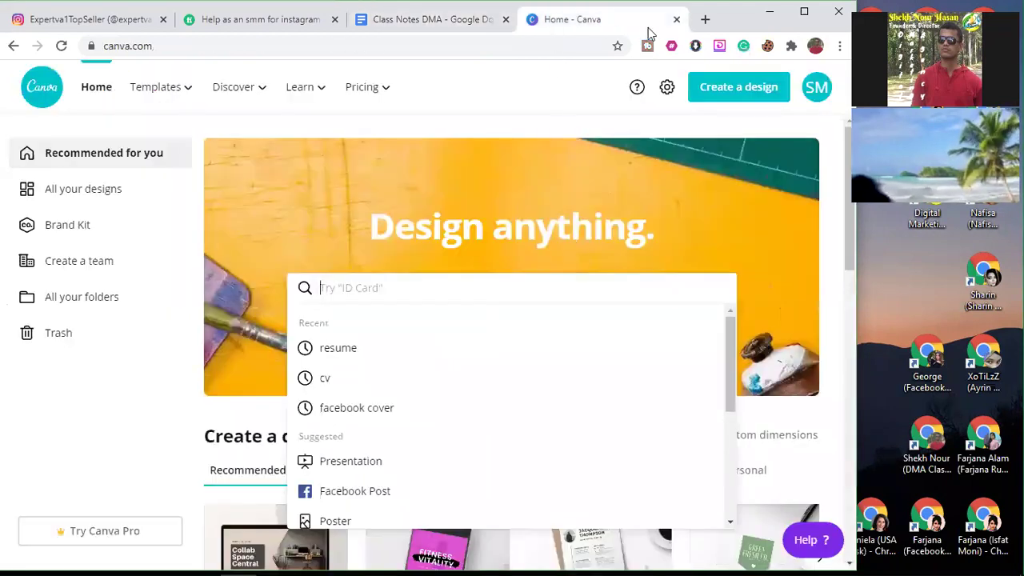
{"action": "left_click", "coordinate": [371, 18]}
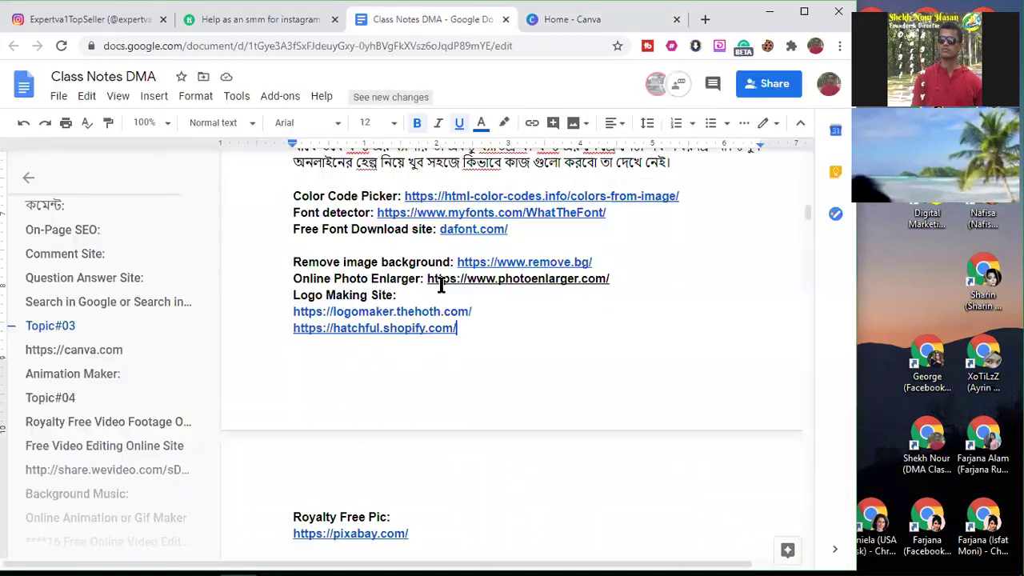
{"action": "left_click_drag", "start_coordinate": [680, 196], "coordinate": [407, 200]}
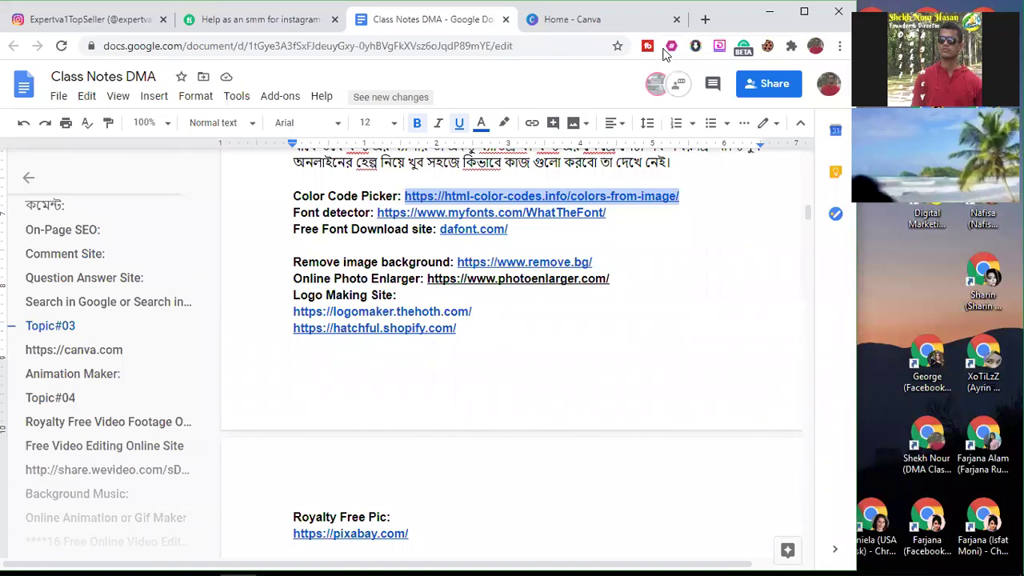
{"action": "key", "text": "ctrl+t"}
{"action": "type", "text": "https://html-color-codes.info/colors-from-image/"}
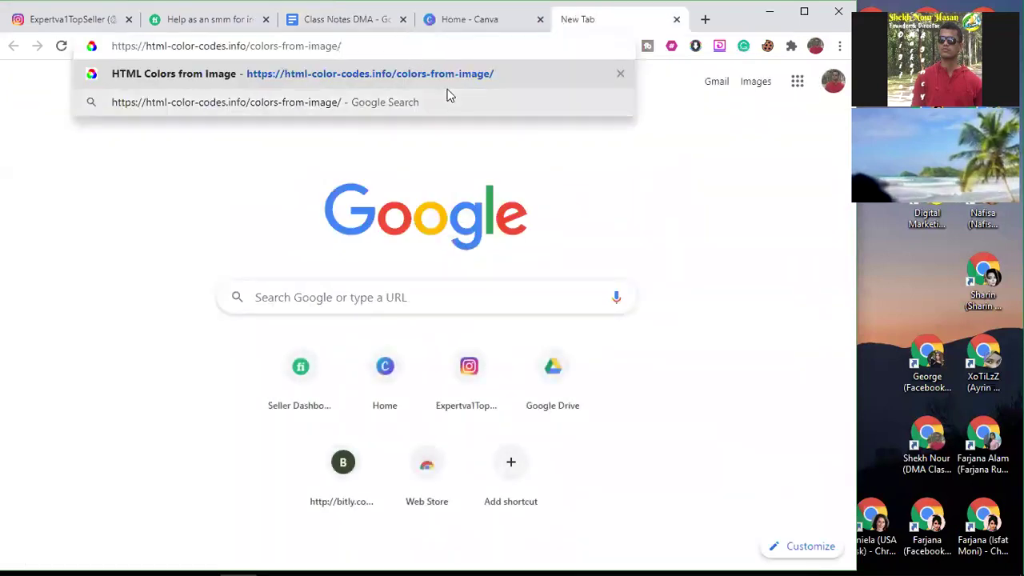
{"action": "key", "text": "Return"}
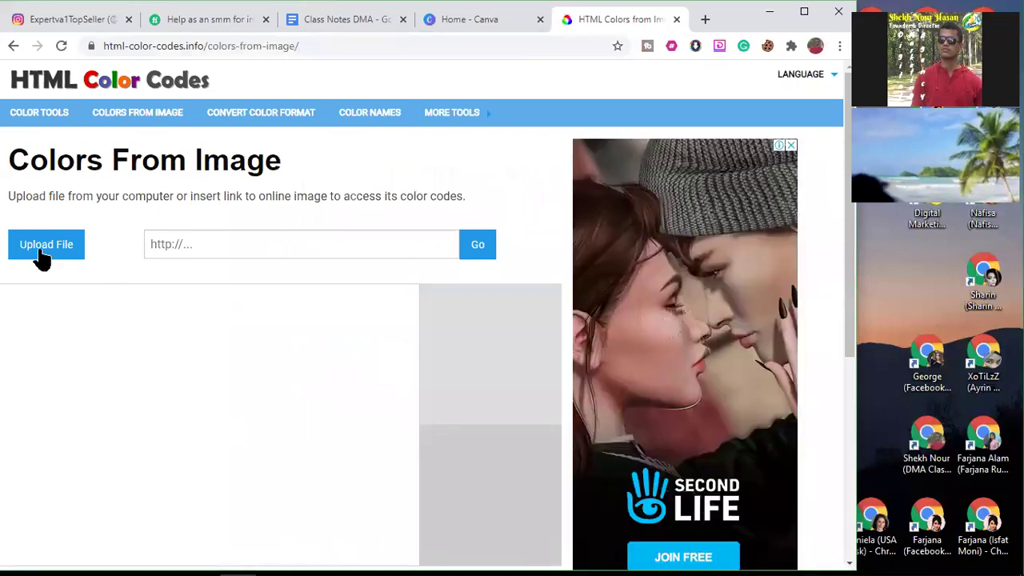
{"action": "left_click", "coordinate": [236, 248]}
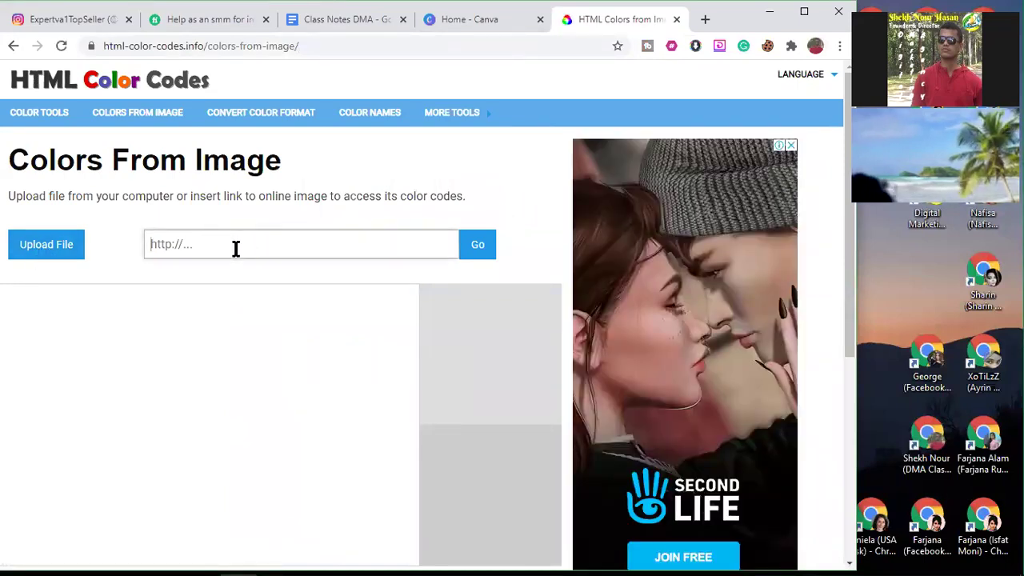
Step: Search Google for "graphics design" in a new tab
{"action": "left_click", "coordinate": [704, 19]}
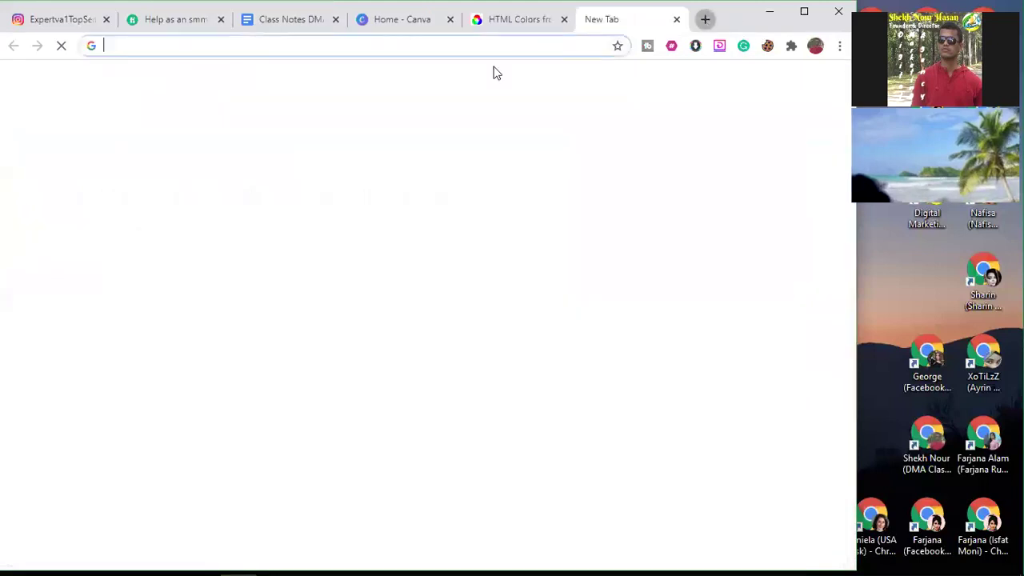
{"action": "left_click", "coordinate": [388, 45]}
{"action": "type", "text": "gra"}
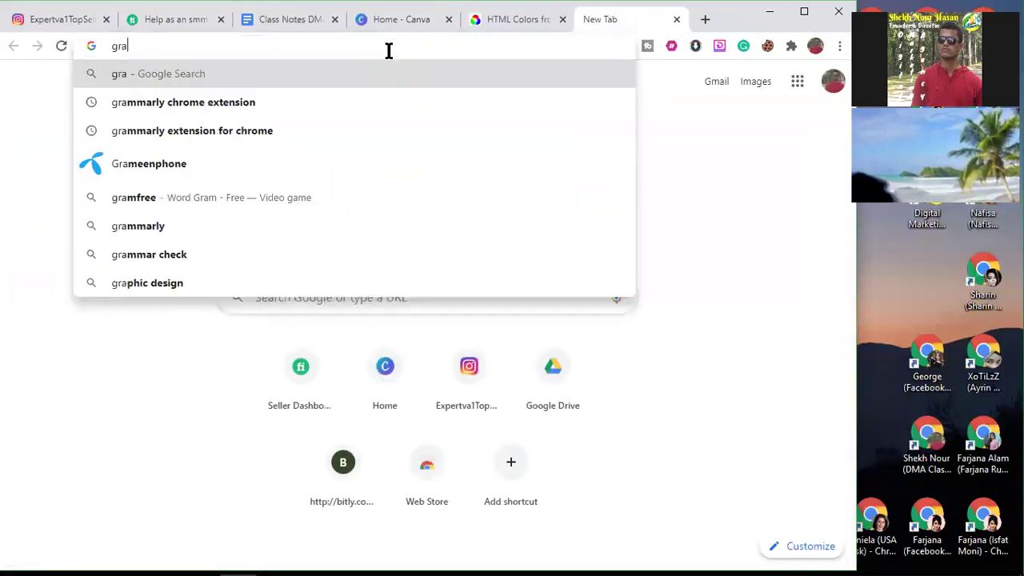
{"action": "type", "text": "phics design"}
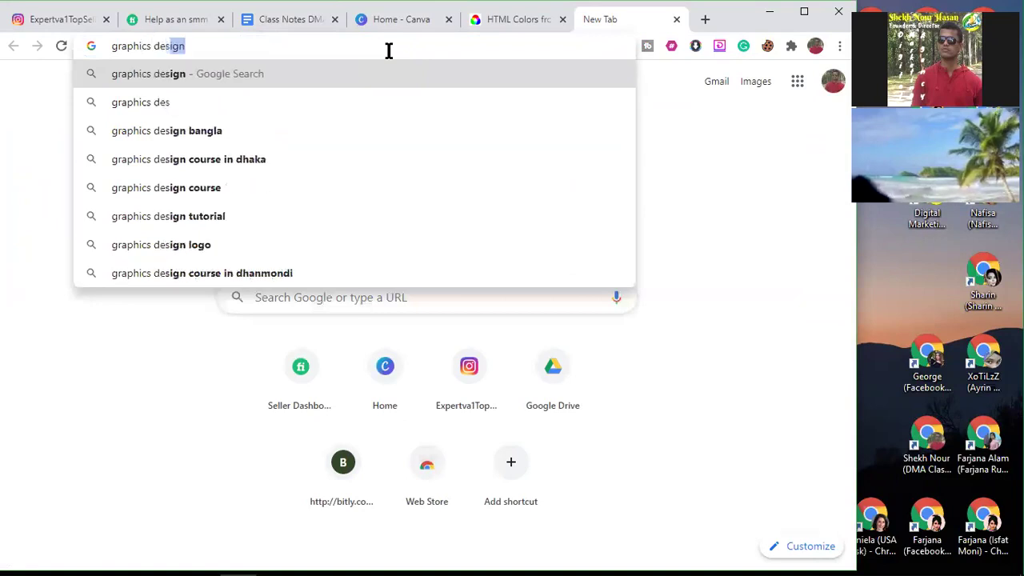
{"action": "key", "text": "Return"}
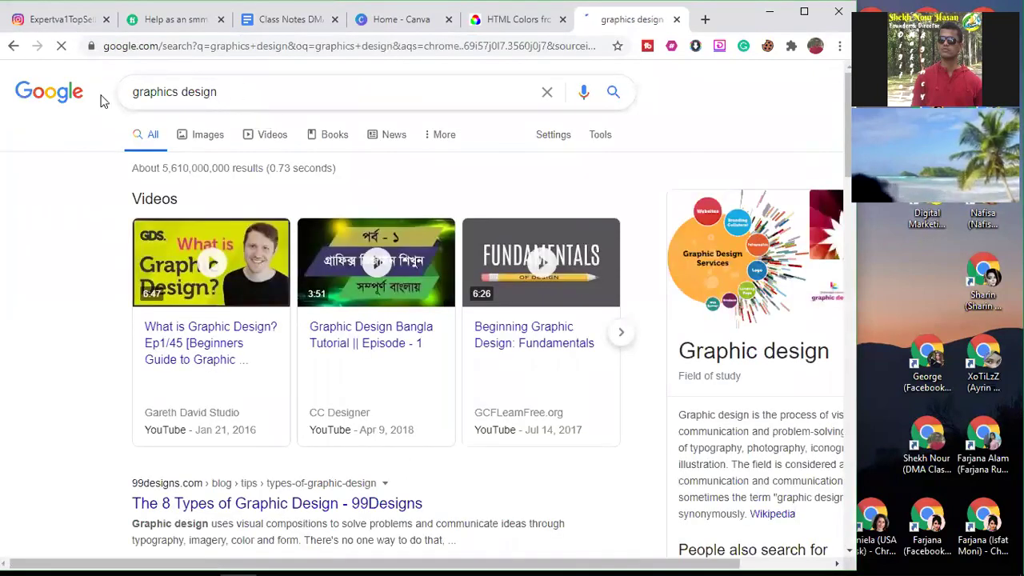
Step: Change the Google search to "digital marketing" and show the image results
{"action": "triple_click", "coordinate": [176, 92]}
{"action": "type", "text": "di"}
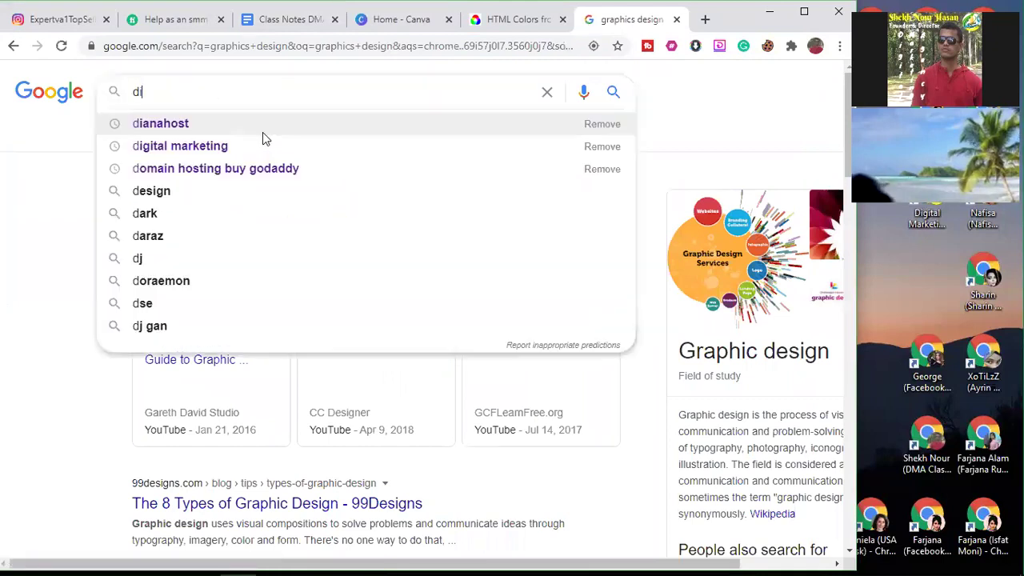
{"action": "type", "text": "gital marketing"}
{"action": "key", "text": "Return"}
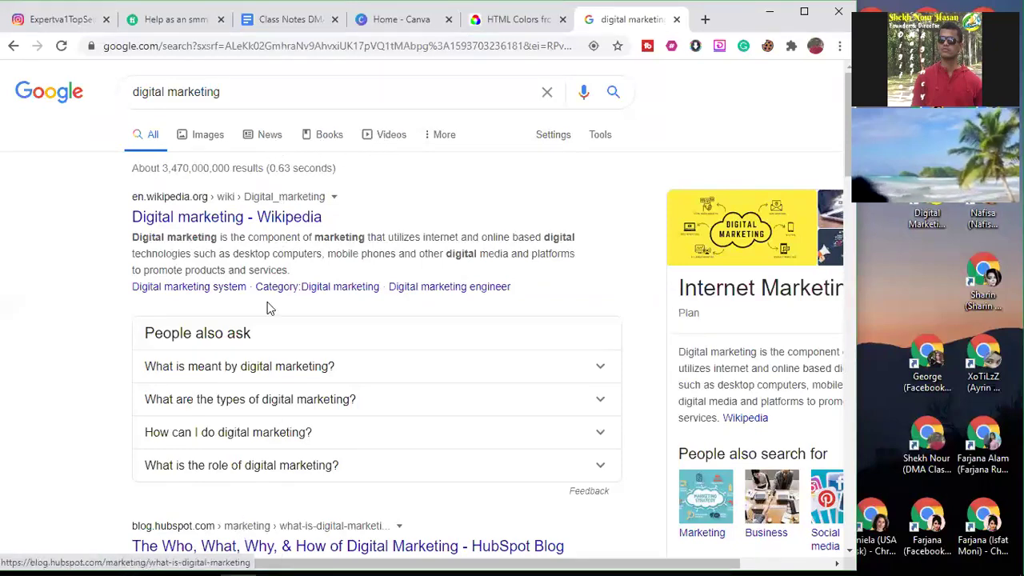
{"action": "left_click", "coordinate": [213, 141]}
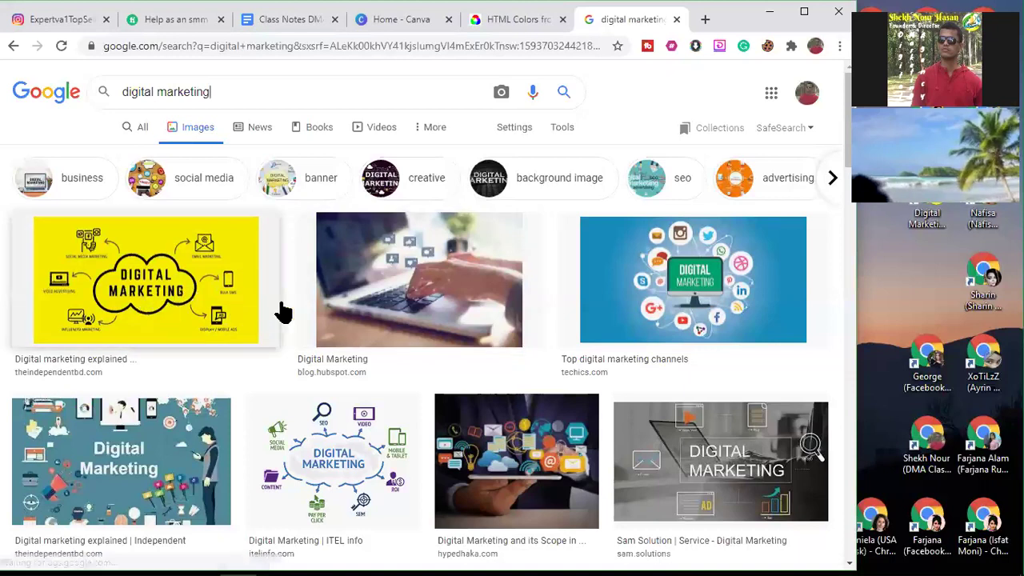
Step: Browse the image results and open the preview of the teal "Digital marketing explained | Independent" picture
{"action": "scroll", "coordinate": [512, 311], "scroll_direction": "down", "scroll_amount": 1}
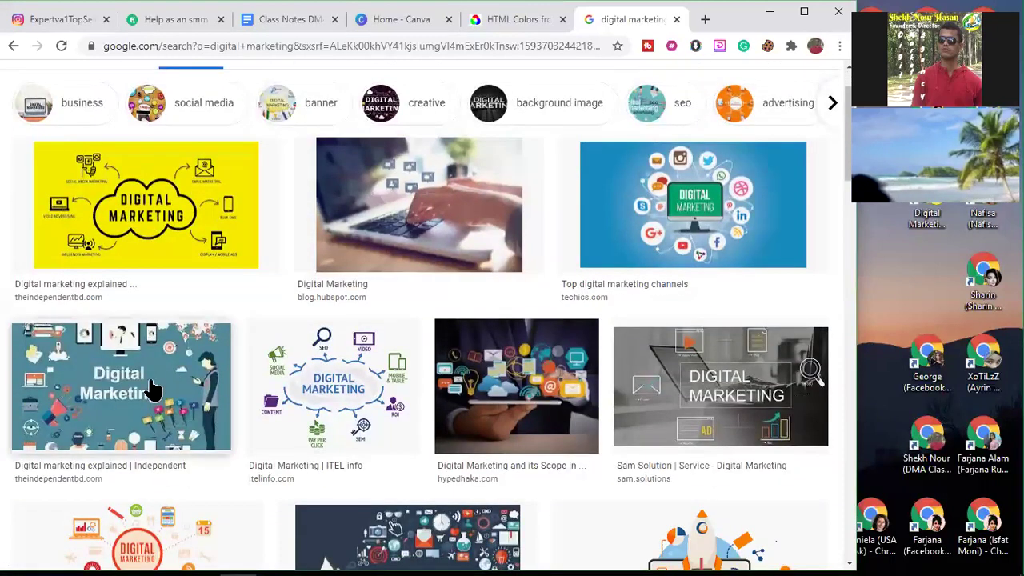
{"action": "scroll", "coordinate": [590, 342], "scroll_direction": "down", "scroll_amount": 1}
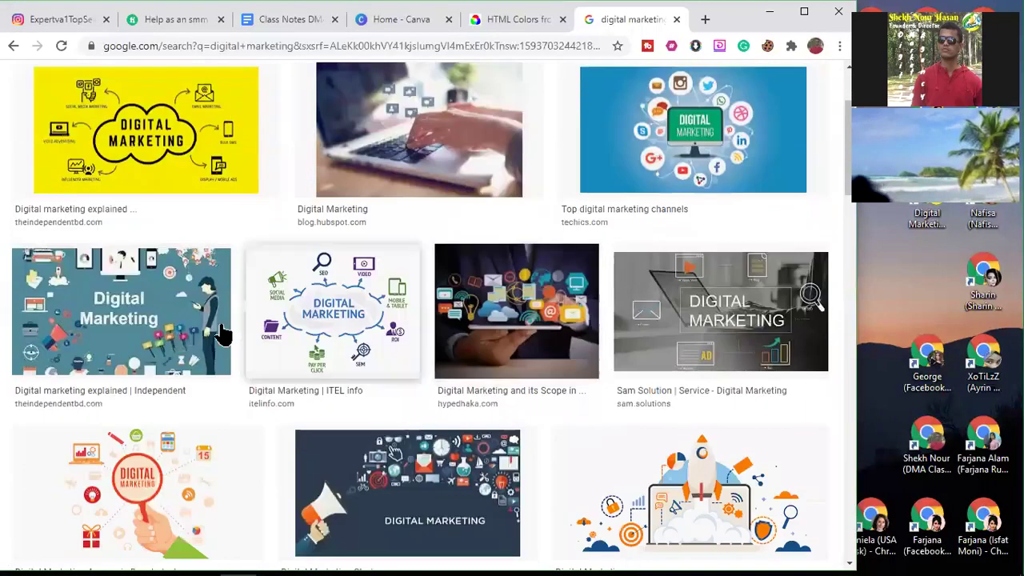
{"action": "left_click", "coordinate": [132, 316]}
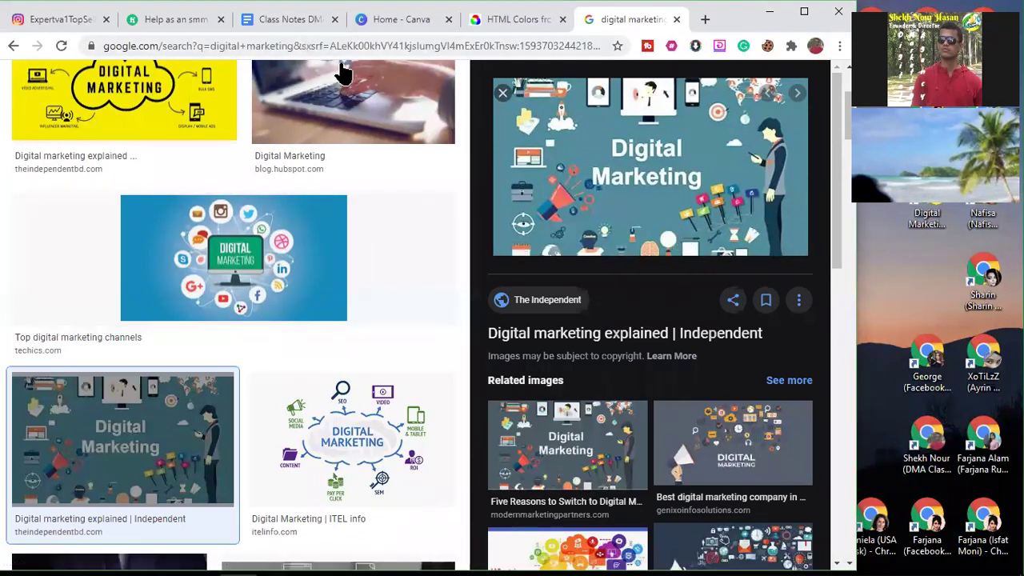
Step: Try to load the previewed image on the HTML Color Codes page by submitting the Google Images page address as its link
{"action": "left_click", "coordinate": [370, 48]}
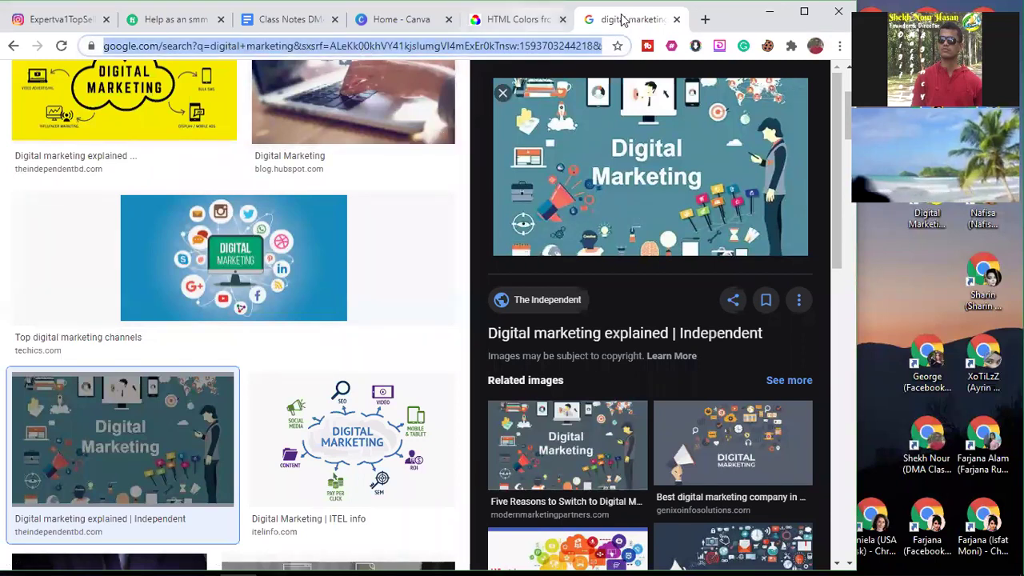
{"action": "left_click", "coordinate": [516, 20]}
{"action": "left_click", "coordinate": [207, 247]}
{"action": "key", "text": "ctrl+v"}
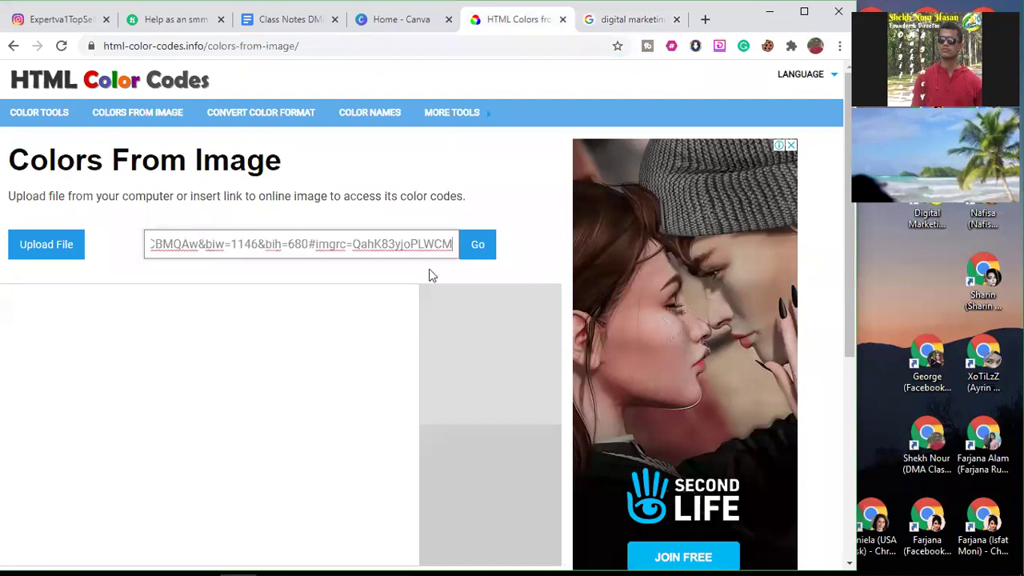
{"action": "left_click", "coordinate": [475, 249]}
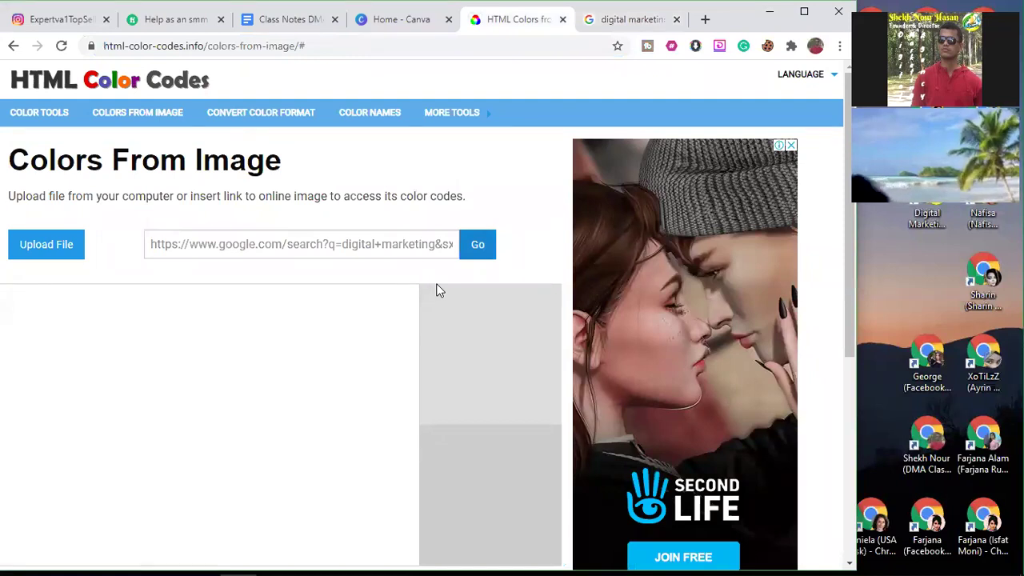
Step: Resubmit the Google Images link for color extraction and open the Tech ICS source page of the "Top digital marketing channels" picture
{"action": "scroll", "coordinate": [432, 295], "scroll_direction": "down", "scroll_amount": 2}
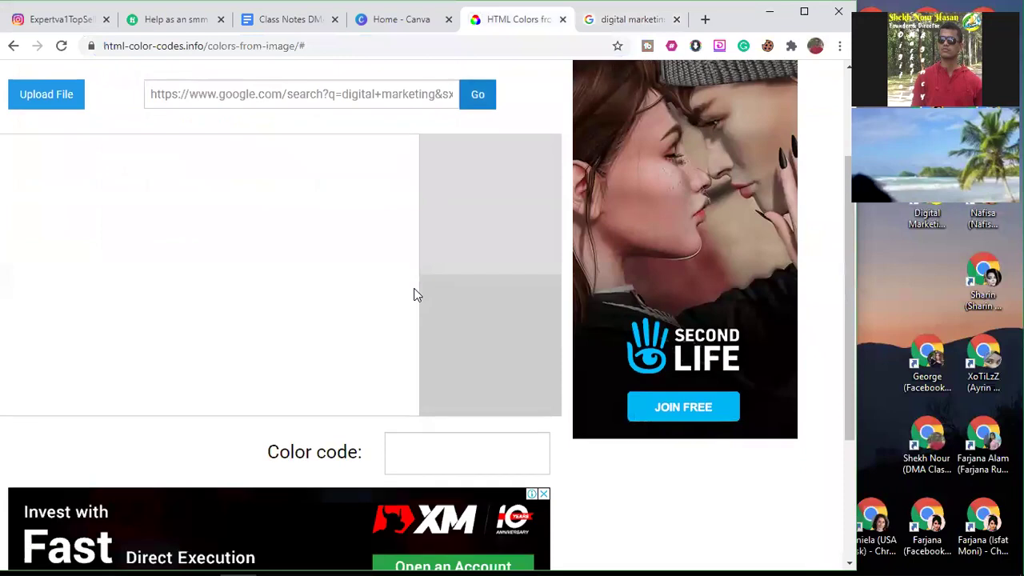
{"action": "left_click", "coordinate": [477, 95]}
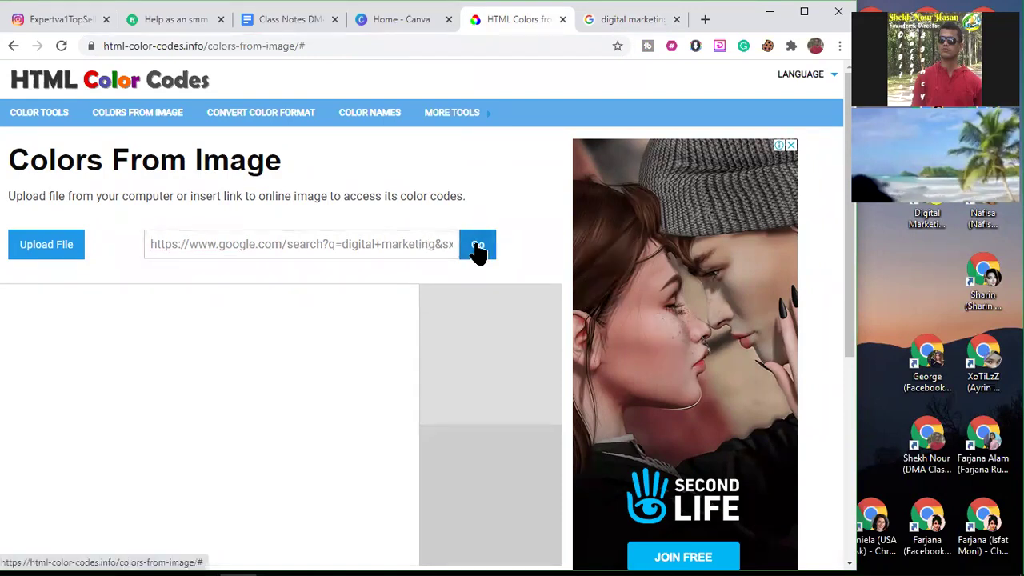
{"action": "left_click", "coordinate": [586, 19]}
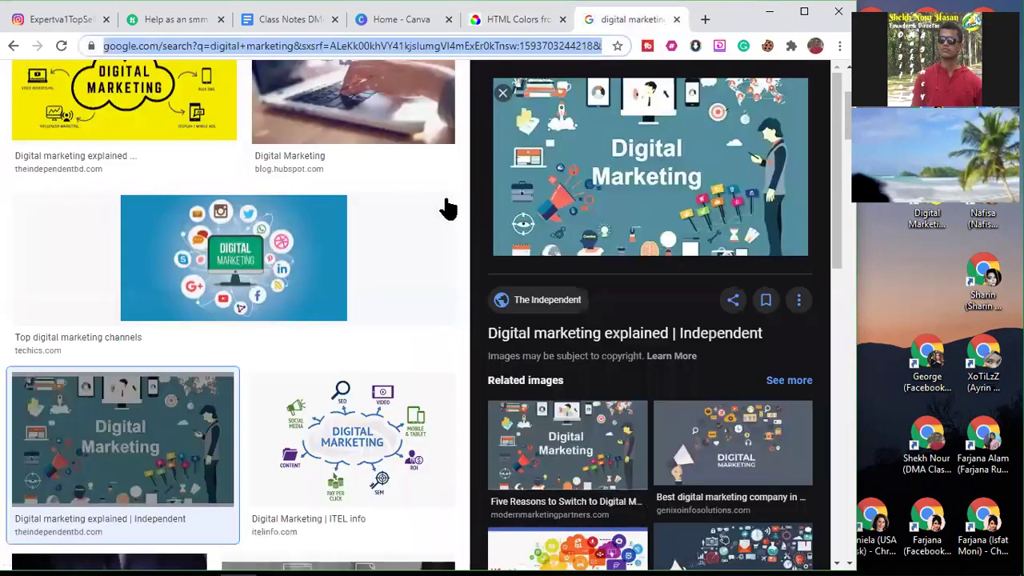
{"action": "left_click", "coordinate": [269, 261]}
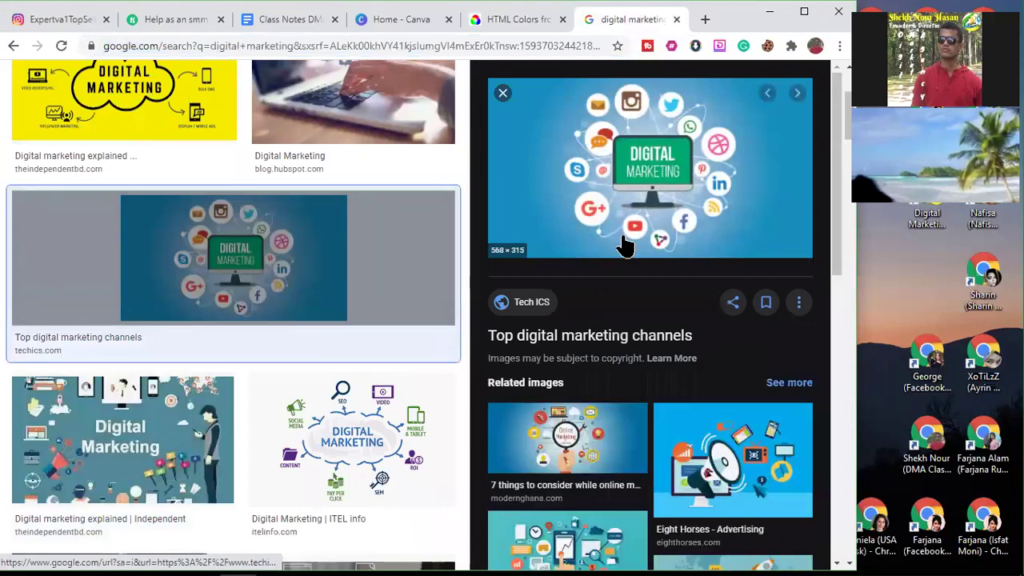
{"action": "left_click", "coordinate": [604, 186]}
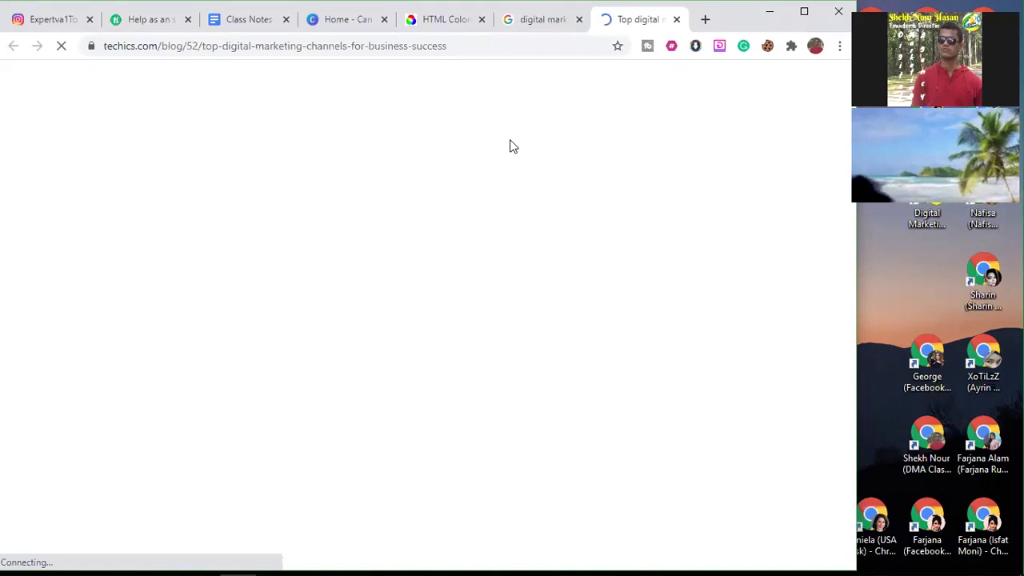
Step: Try to load the picture on the HTML Color Codes page by submitting the copied Tech ICS article address as its link
{"action": "left_click", "coordinate": [463, 49]}
{"action": "key", "text": "ctrl+c"}
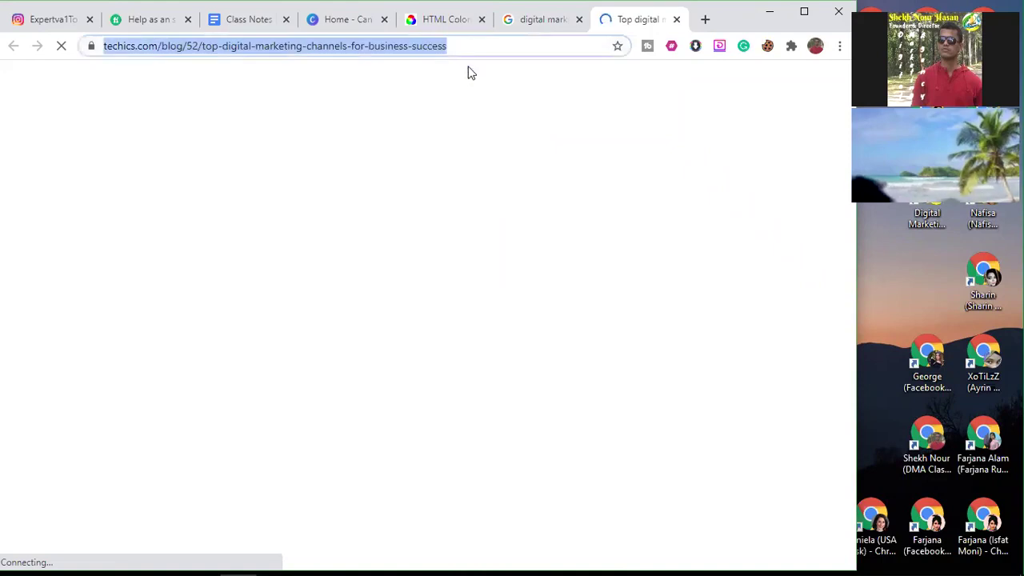
{"action": "left_click", "coordinate": [491, 27]}
{"action": "left_click", "coordinate": [439, 19]}
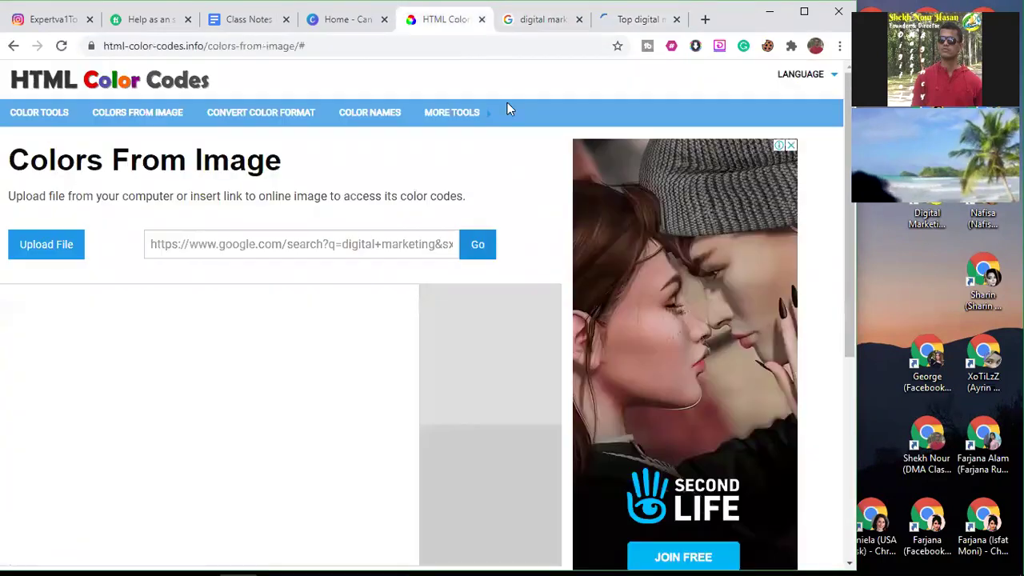
{"action": "triple_click", "coordinate": [425, 244]}
{"action": "key", "text": "ctrl+v"}
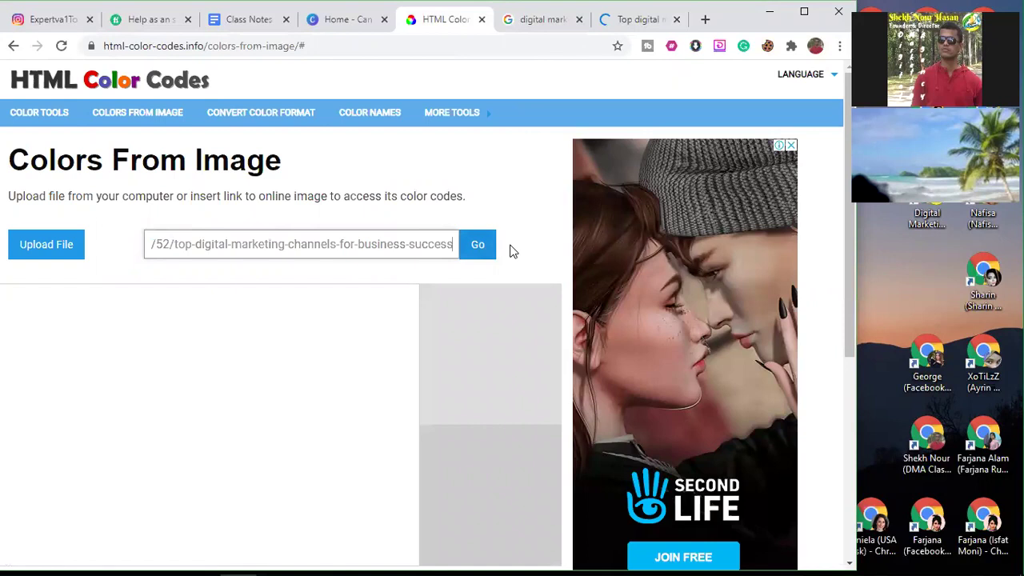
{"action": "left_click", "coordinate": [483, 250]}
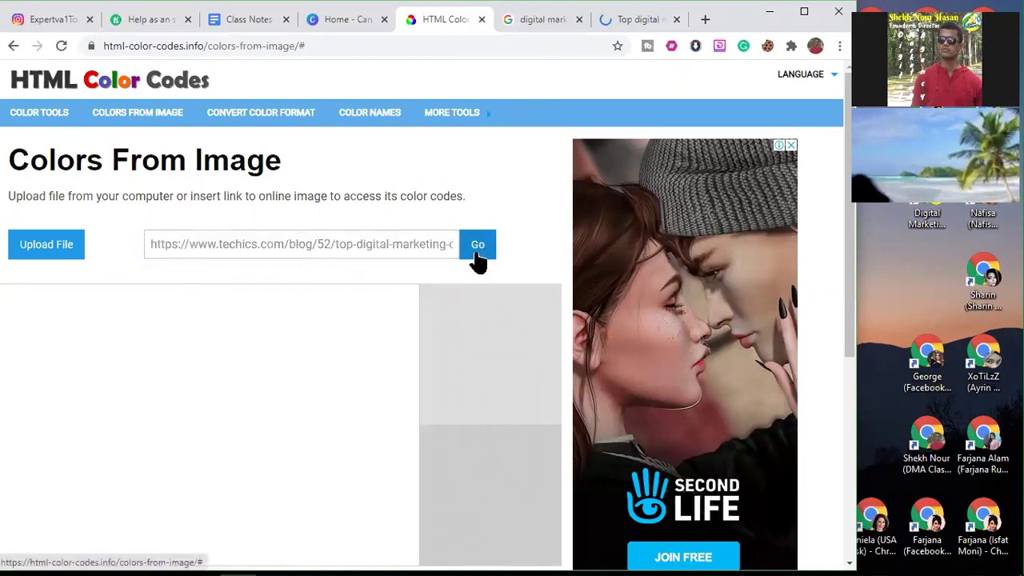
{"action": "left_click", "coordinate": [429, 251]}
{"action": "scroll", "coordinate": [427, 343], "scroll_direction": "down", "scroll_amount": 1}
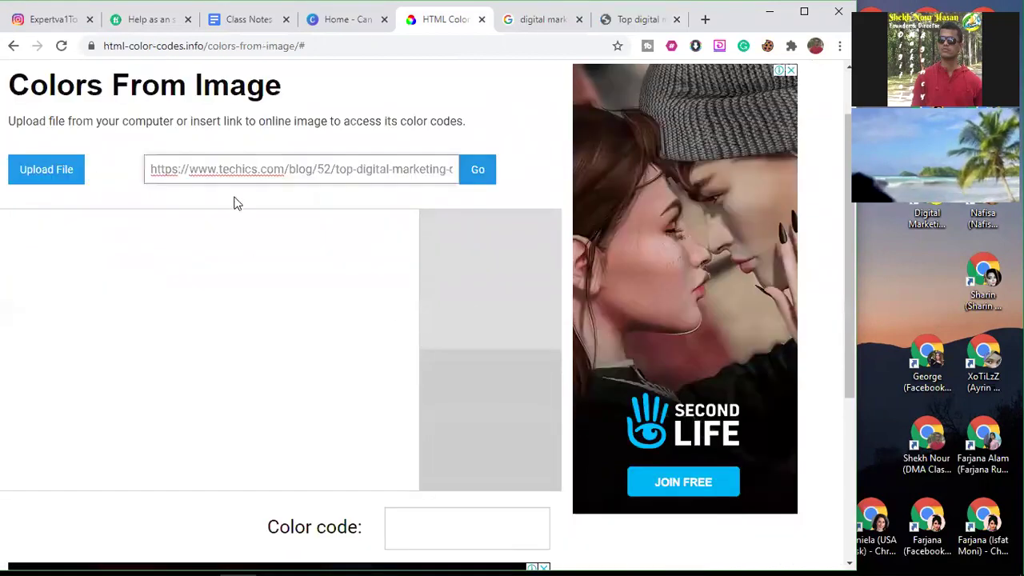
Step: Recheck the Tech ICS and Google Images pages and try submitting the article address again on the HTML Color Codes page
{"action": "left_click", "coordinate": [630, 23]}
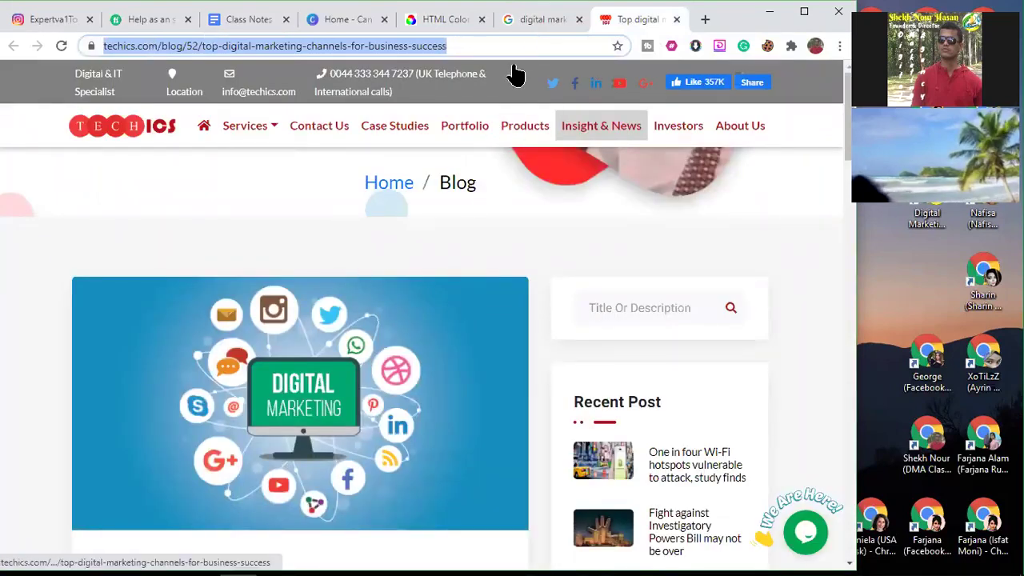
{"action": "left_click", "coordinate": [532, 21]}
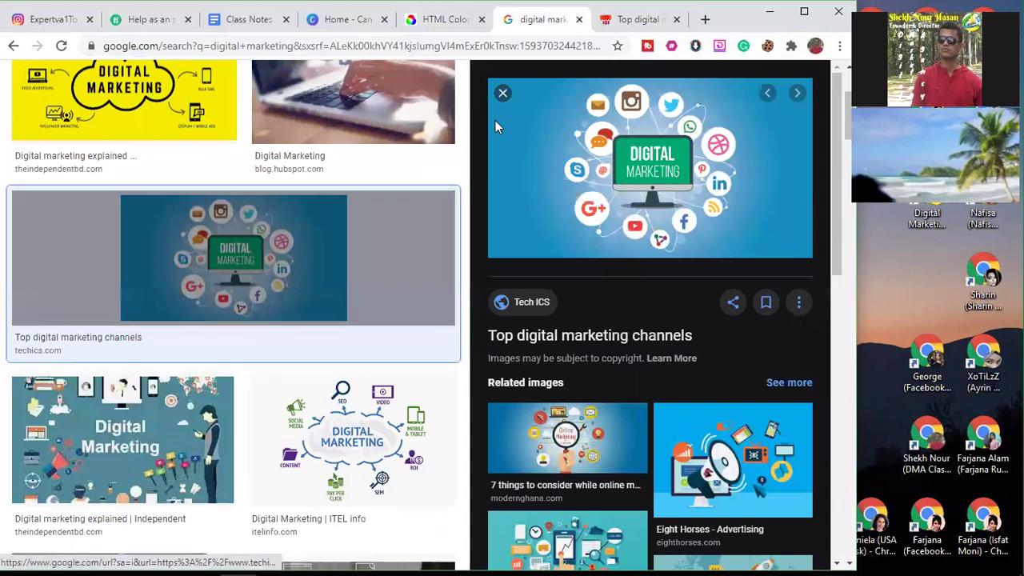
{"action": "left_click", "coordinate": [629, 20]}
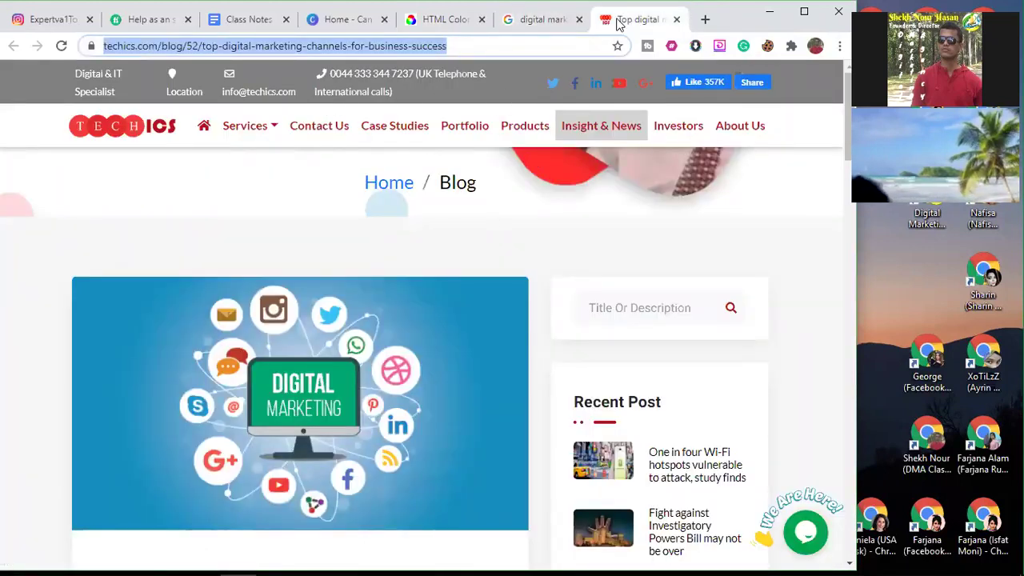
{"action": "left_click", "coordinate": [444, 20]}
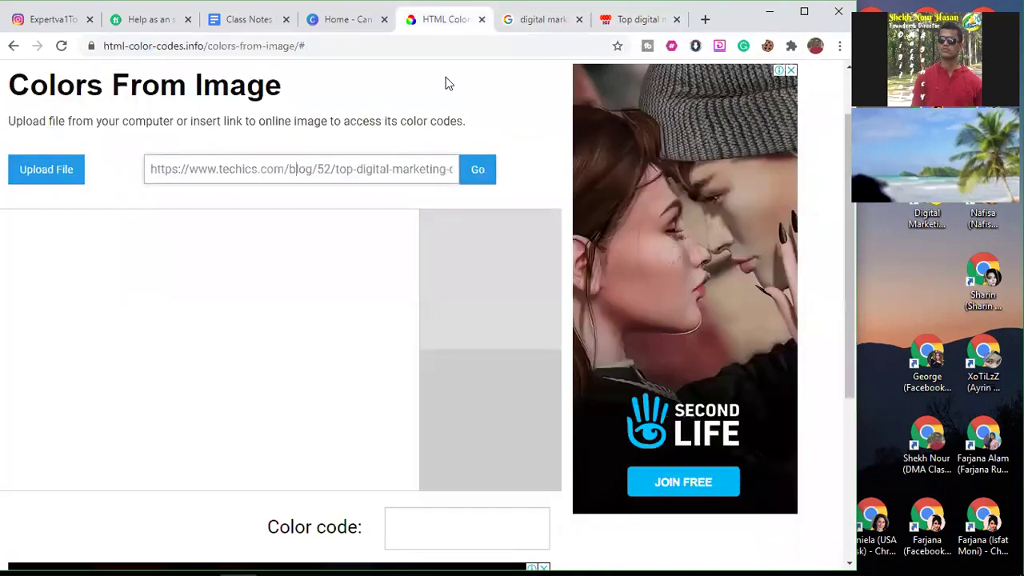
{"action": "left_click", "coordinate": [381, 171]}
{"action": "key", "text": "End"}
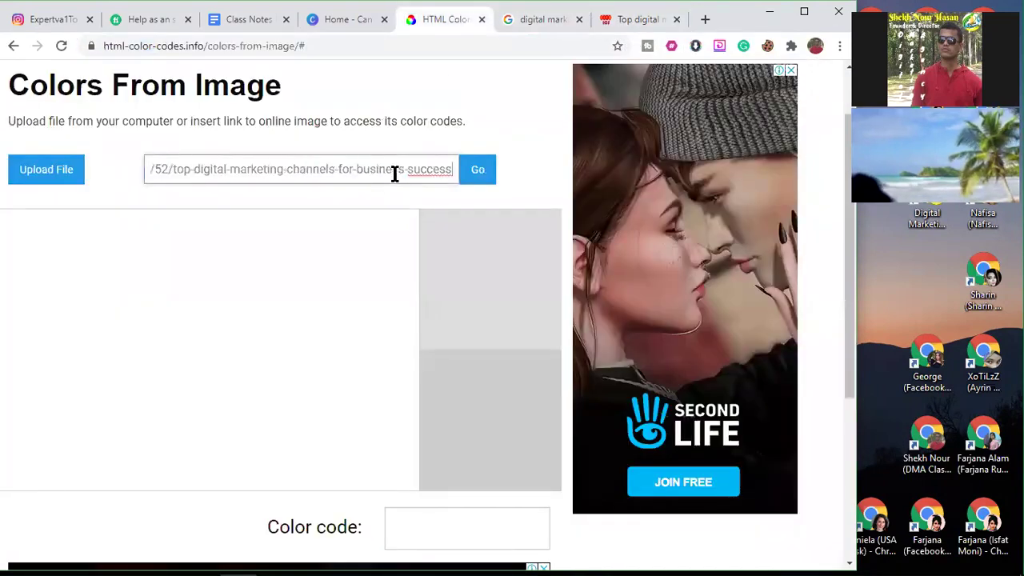
{"action": "left_click", "coordinate": [477, 171]}
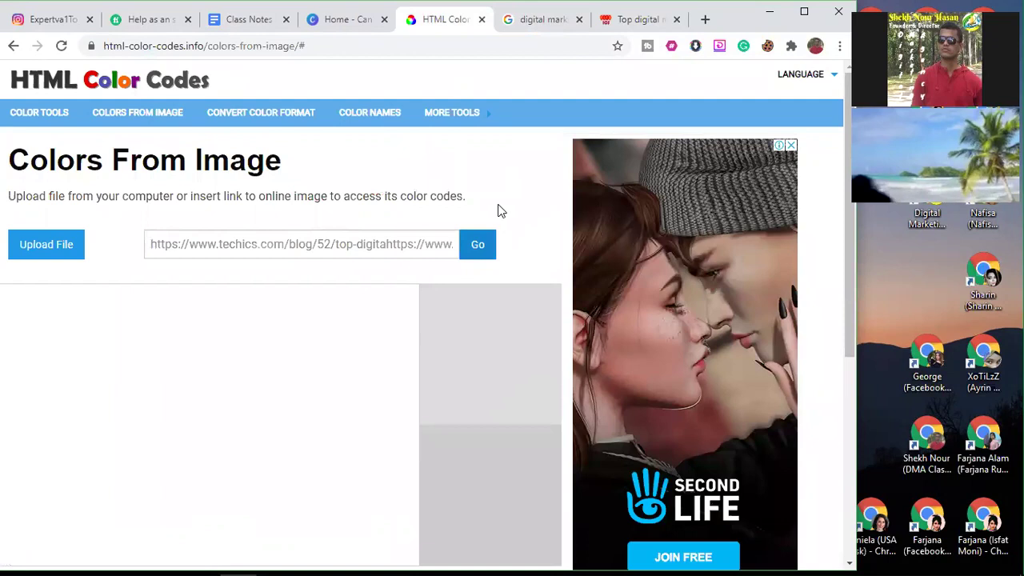
Step: Check the image options available for the blue digital marketing picture on the Tech ICS article and dismiss them
{"action": "left_click", "coordinate": [637, 19]}
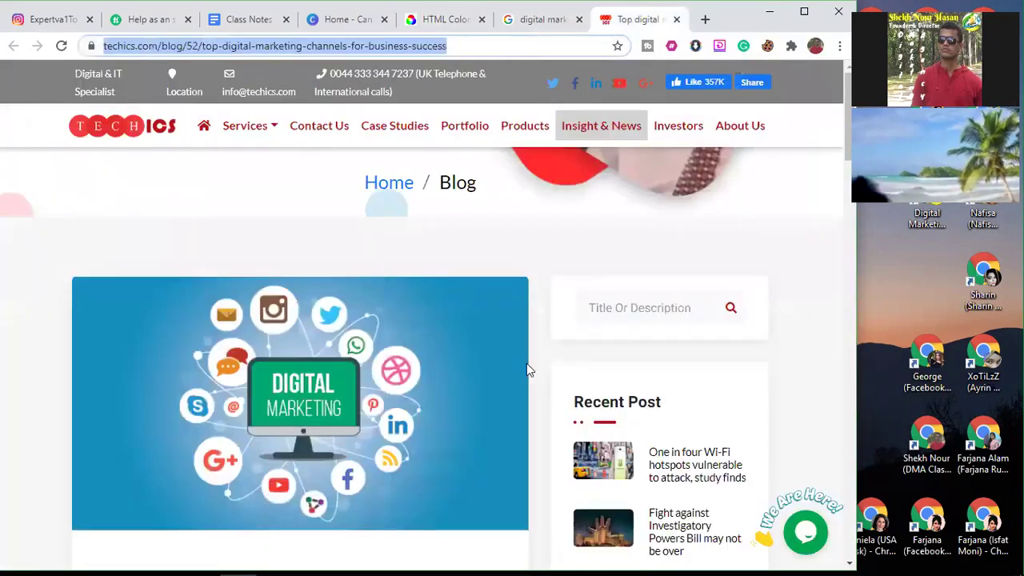
{"action": "scroll", "coordinate": [520, 364], "scroll_direction": "down", "scroll_amount": 2}
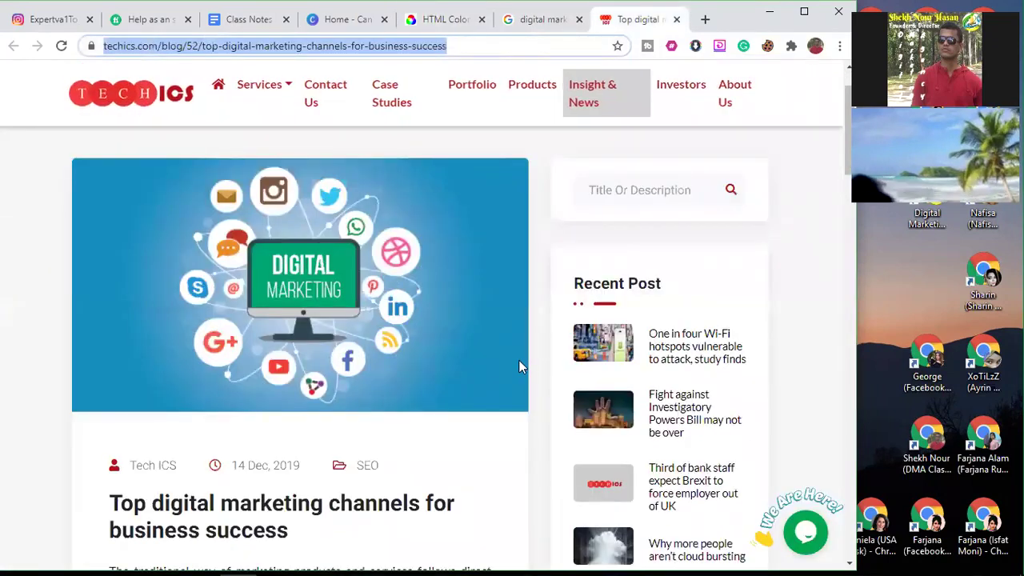
{"action": "right_click", "coordinate": [142, 243]}
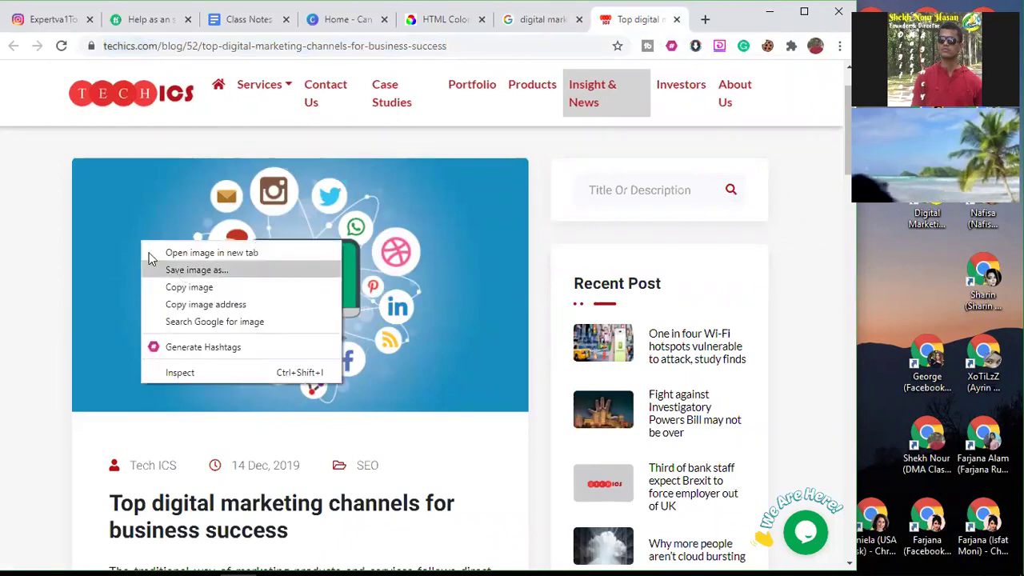
{"action": "left_click", "coordinate": [123, 213]}
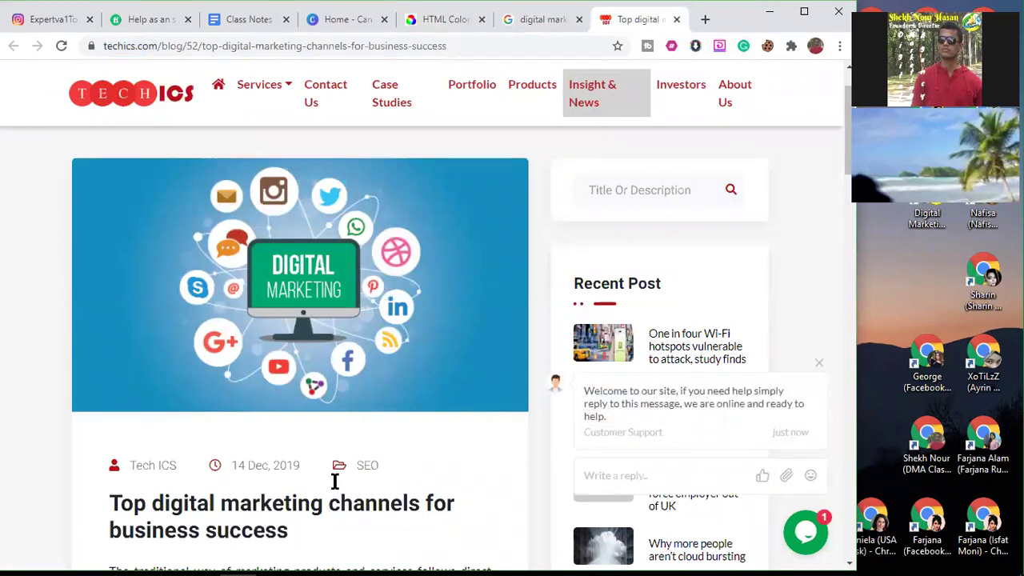
Step: Open the site digitlalmarketingagency.blogspot.com in a new tab
{"action": "left_click", "coordinate": [704, 20]}
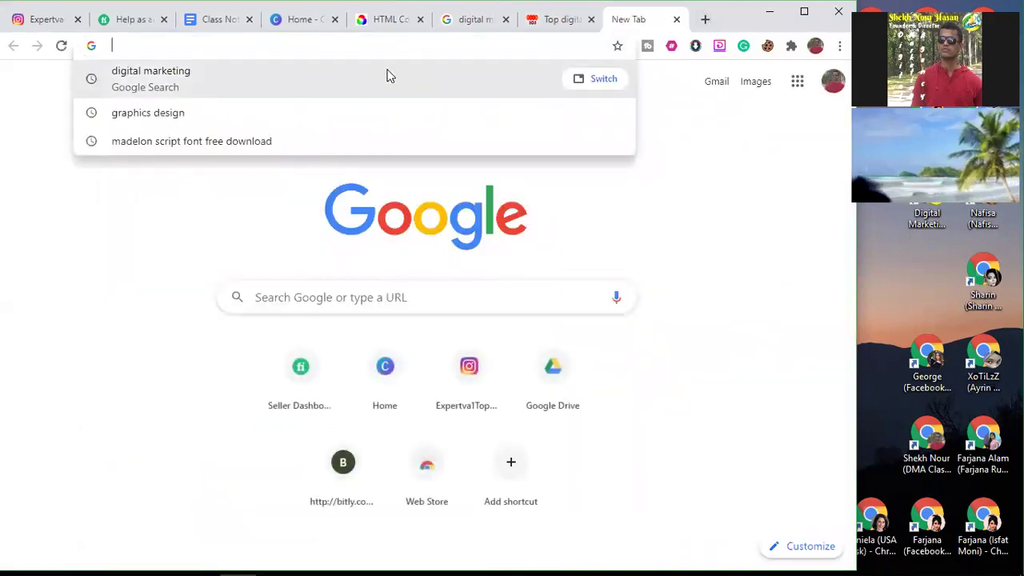
{"action": "type", "text": "digit"}
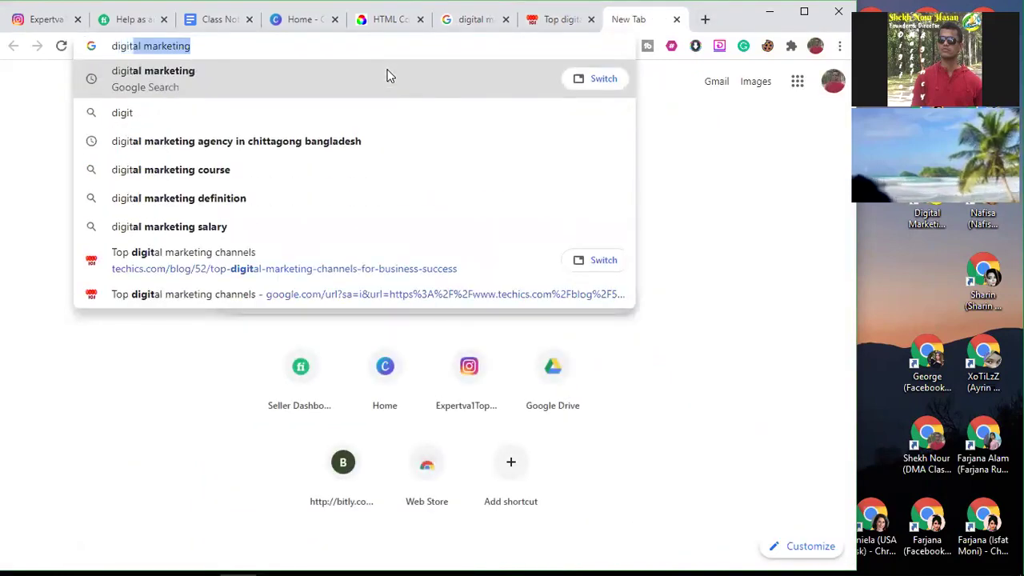
{"action": "type", "text": "lalmark"}
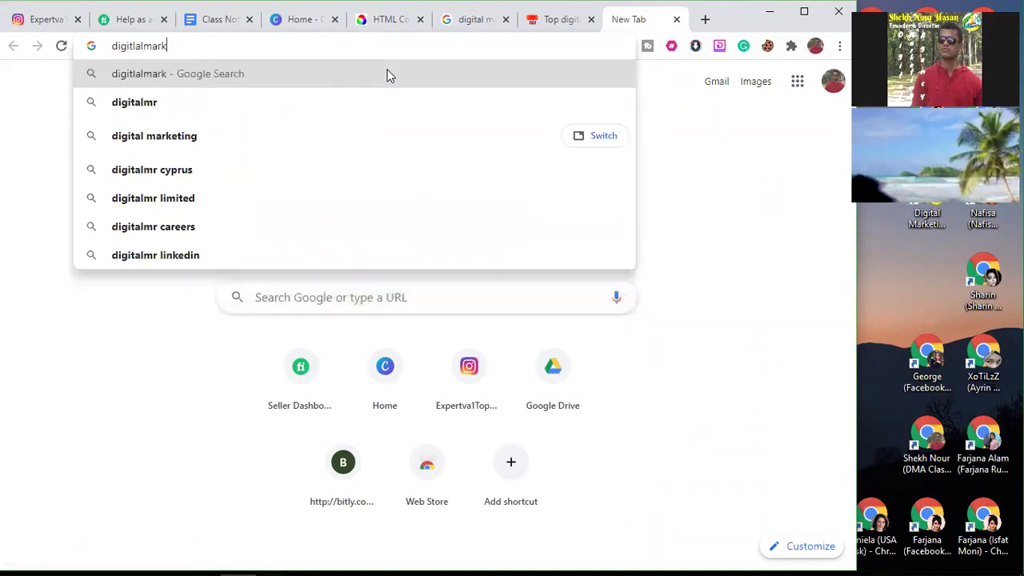
{"action": "type", "text": "etingagenc"}
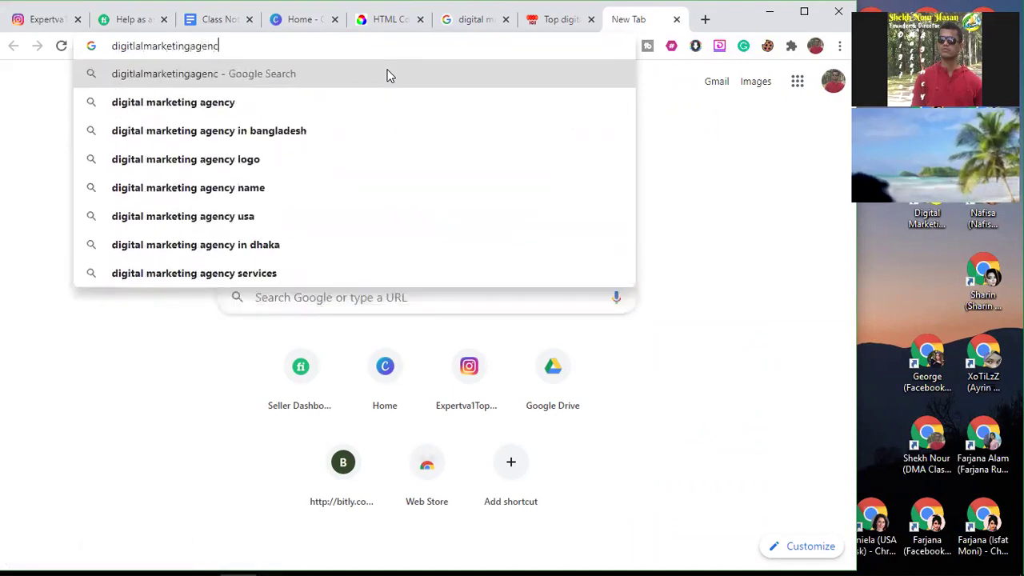
{"action": "type", "text": "y.blo"}
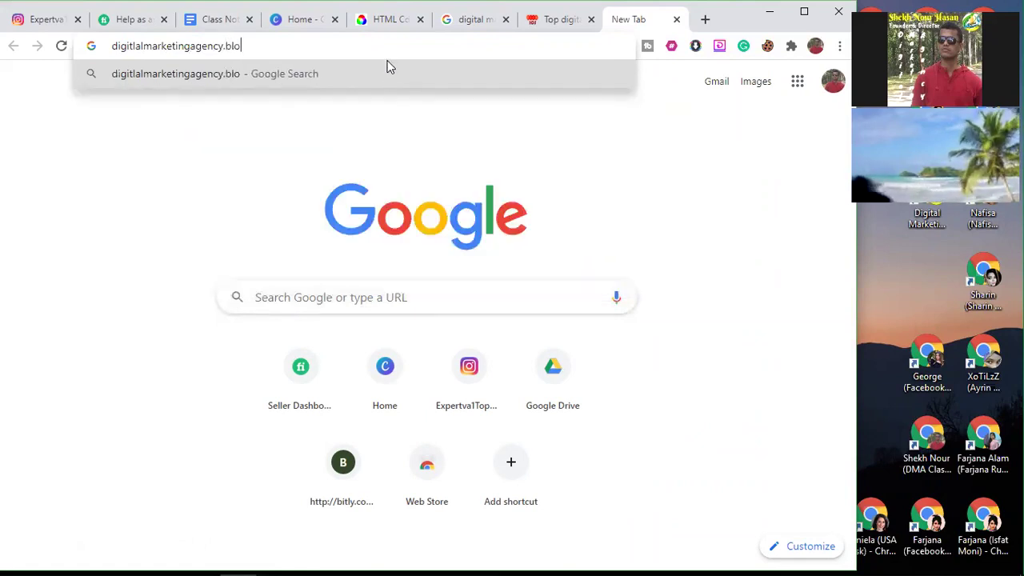
{"action": "type", "text": "gspot."}
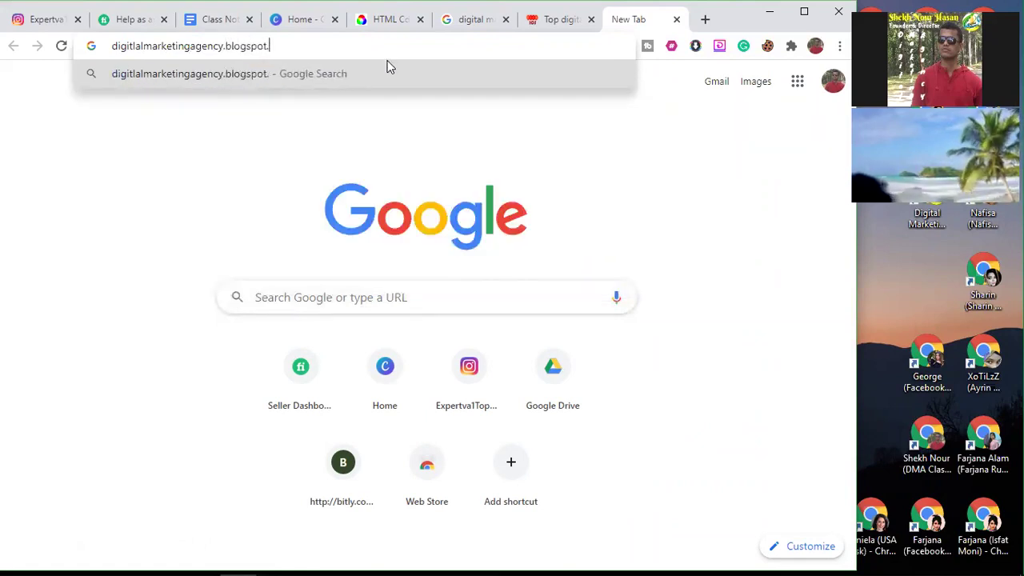
{"action": "type", "text": "com"}
{"action": "key", "text": "Return"}
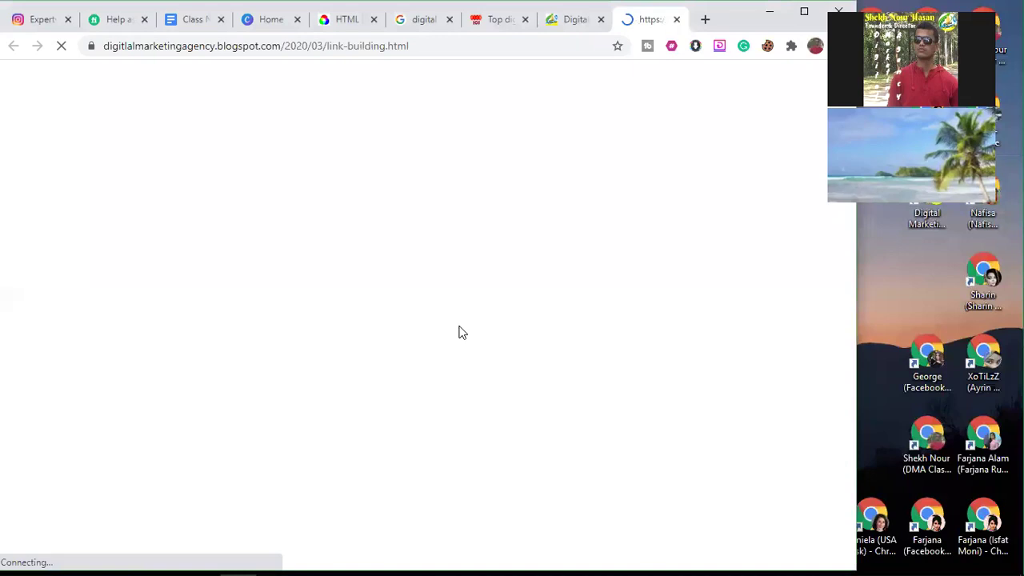
Step: Look through the blog's Link Building post and try its main picture's link, closing the Facebook tab it opens
{"action": "scroll", "coordinate": [354, 334], "scroll_direction": "down", "scroll_amount": 6}
{"action": "scroll", "coordinate": [362, 338], "scroll_direction": "down", "scroll_amount": 1}
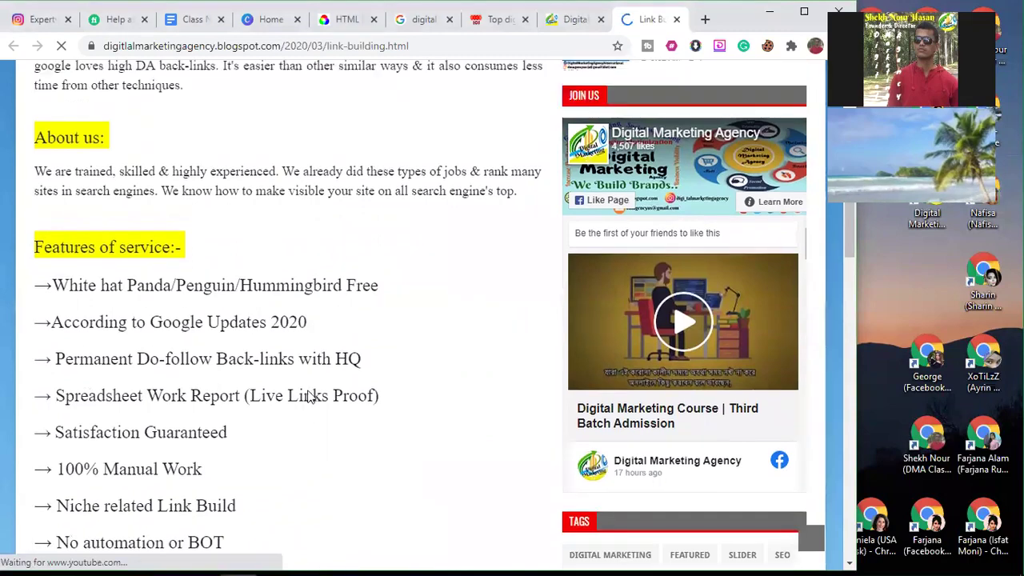
{"action": "scroll", "coordinate": [296, 336], "scroll_direction": "up", "scroll_amount": 4}
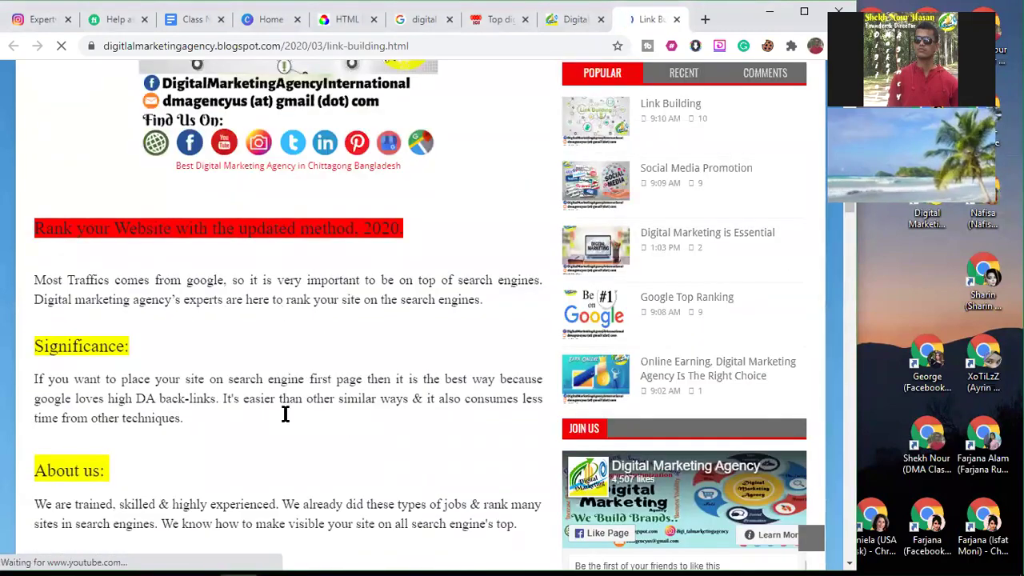
{"action": "left_click", "coordinate": [293, 172]}
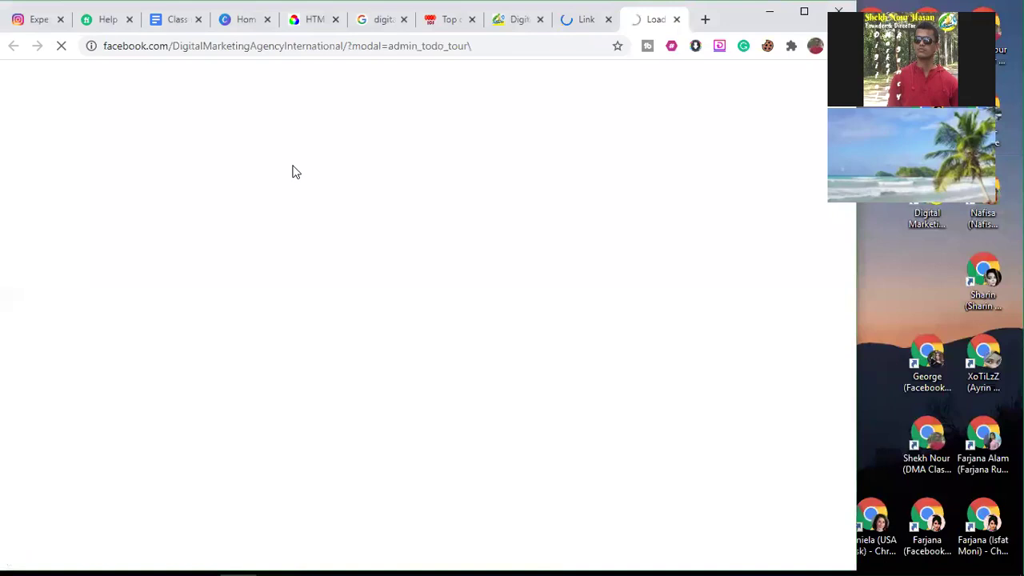
{"action": "left_click", "coordinate": [676, 19]}
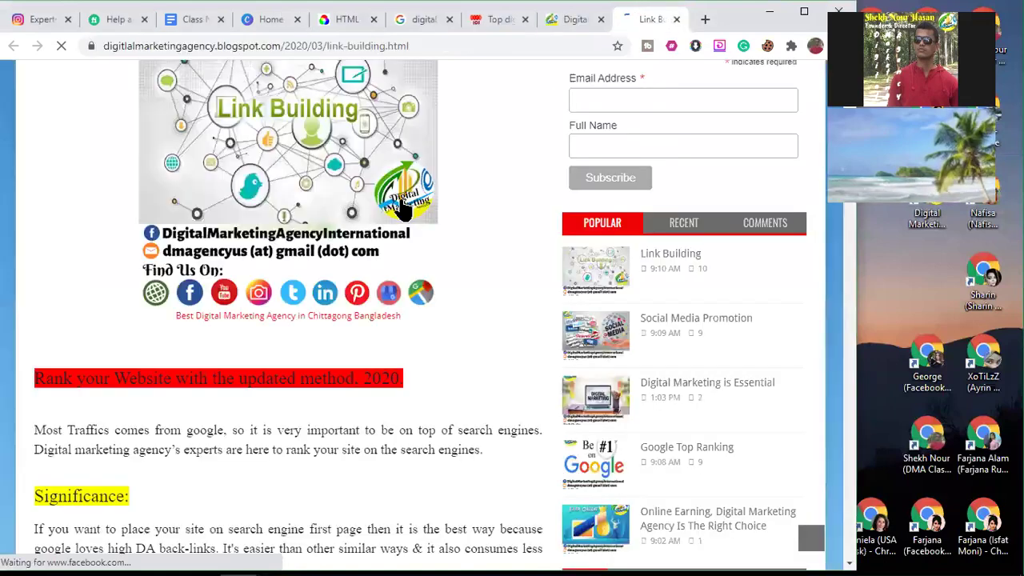
Step: Check the image options for the Link Building picture, dismiss them and close both blog tabs
{"action": "right_click", "coordinate": [318, 150]}
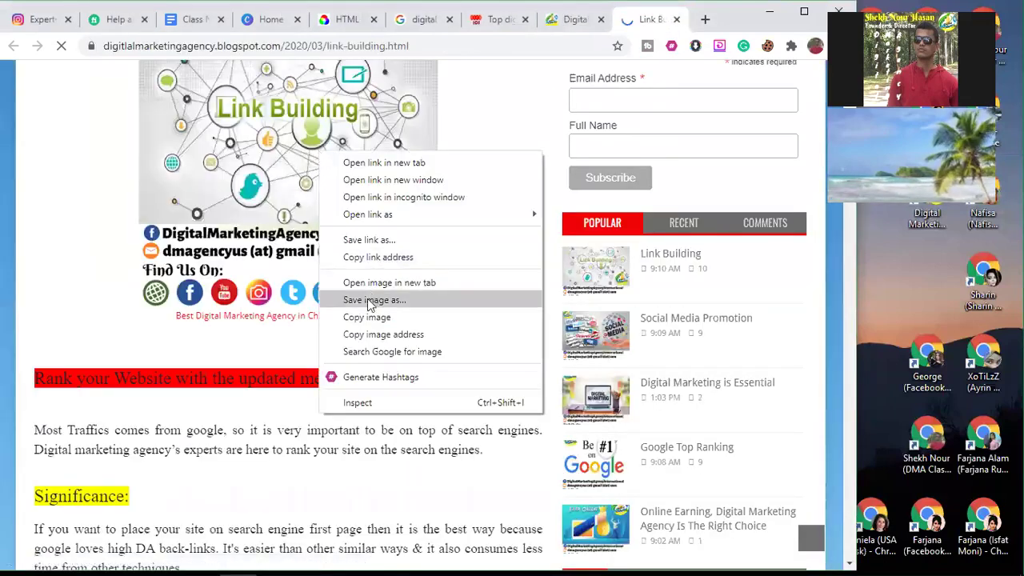
{"action": "left_click", "coordinate": [247, 475]}
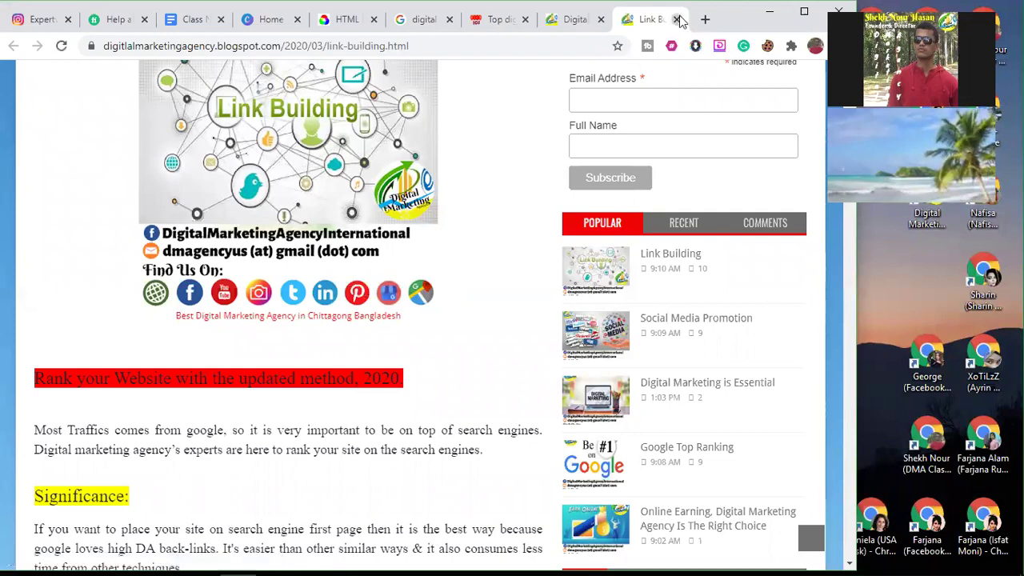
{"action": "left_click", "coordinate": [678, 20]}
{"action": "left_click", "coordinate": [676, 19]}
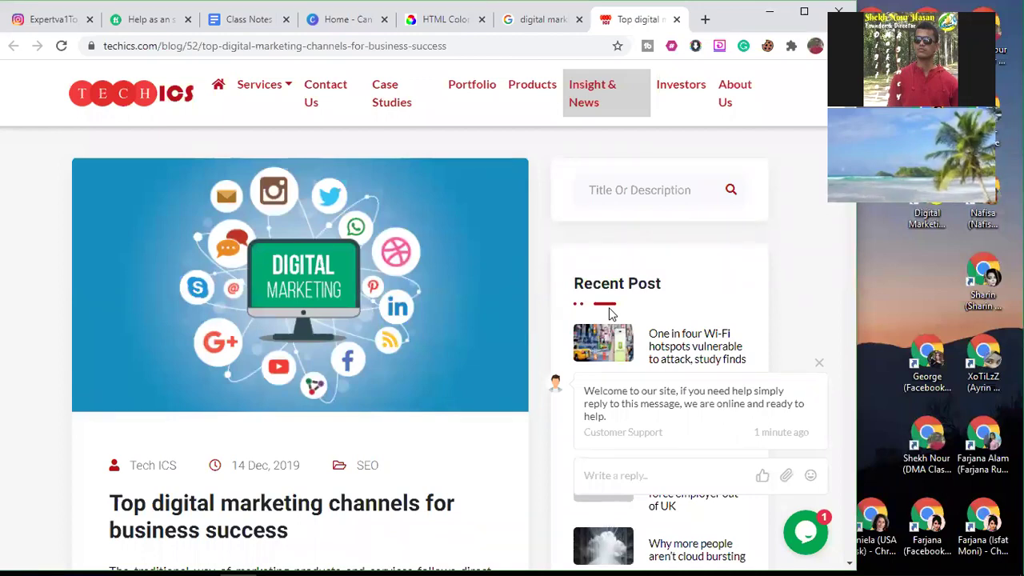
Step: Capture the article's blue digital marketing picture as a screenshot and save it to the desktop as Screenshot_1.png
{"action": "key", "text": "Print"}
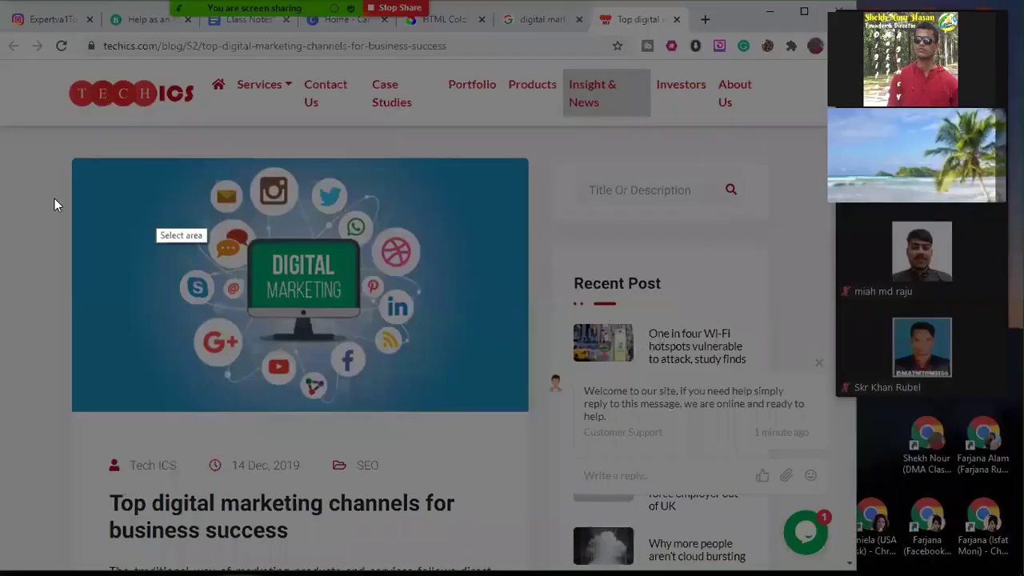
{"action": "mouse_move", "coordinate": [74, 158]}
{"action": "left_mouse_down"}
{"action": "mouse_move", "coordinate": [160, 247]}
{"action": "mouse_move", "coordinate": [345, 358]}
{"action": "mouse_move", "coordinate": [440, 402]}
{"action": "mouse_move", "coordinate": [527, 411]}
{"action": "left_mouse_up"}
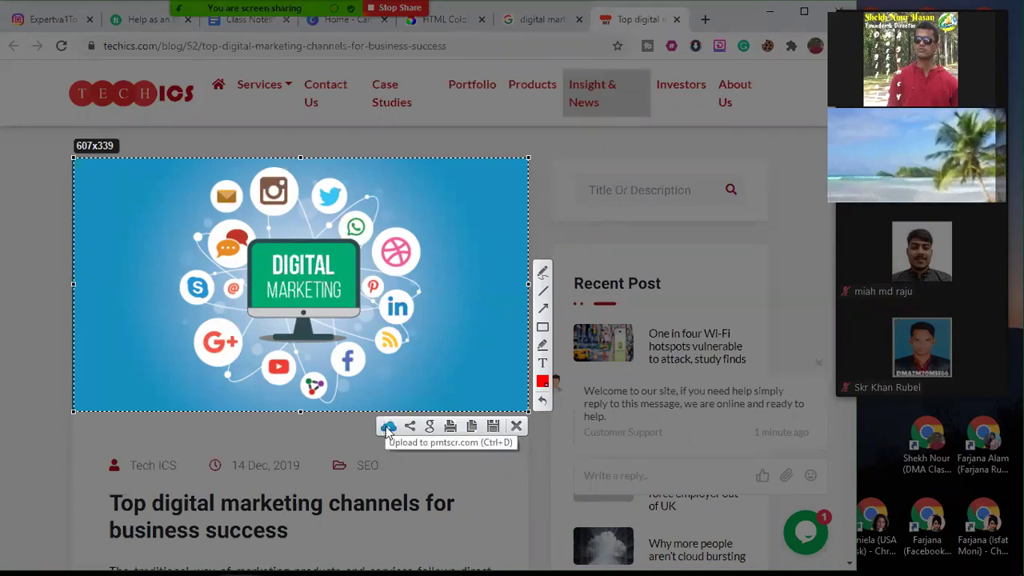
{"action": "left_click", "coordinate": [492, 429]}
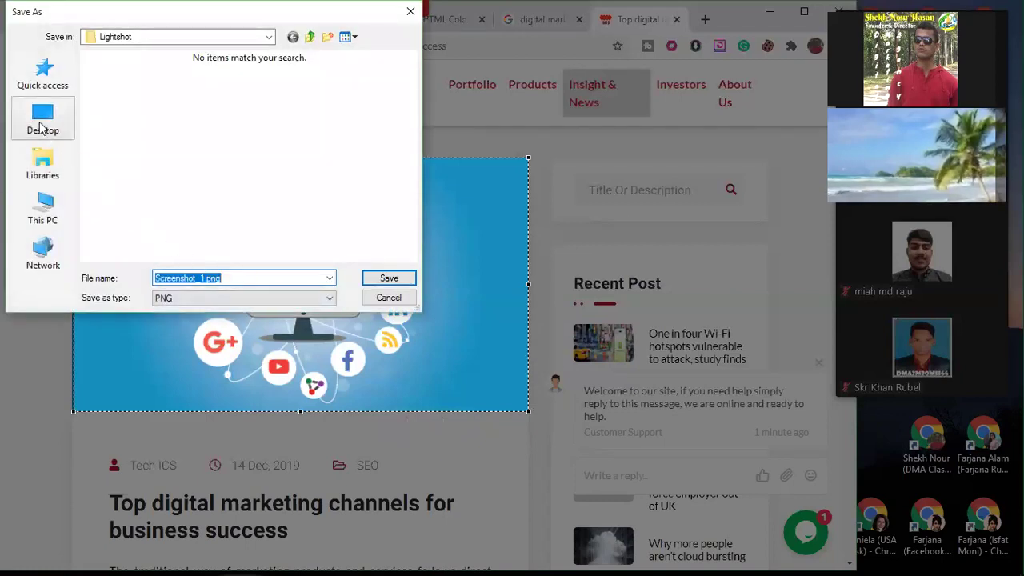
{"action": "left_click", "coordinate": [391, 277]}
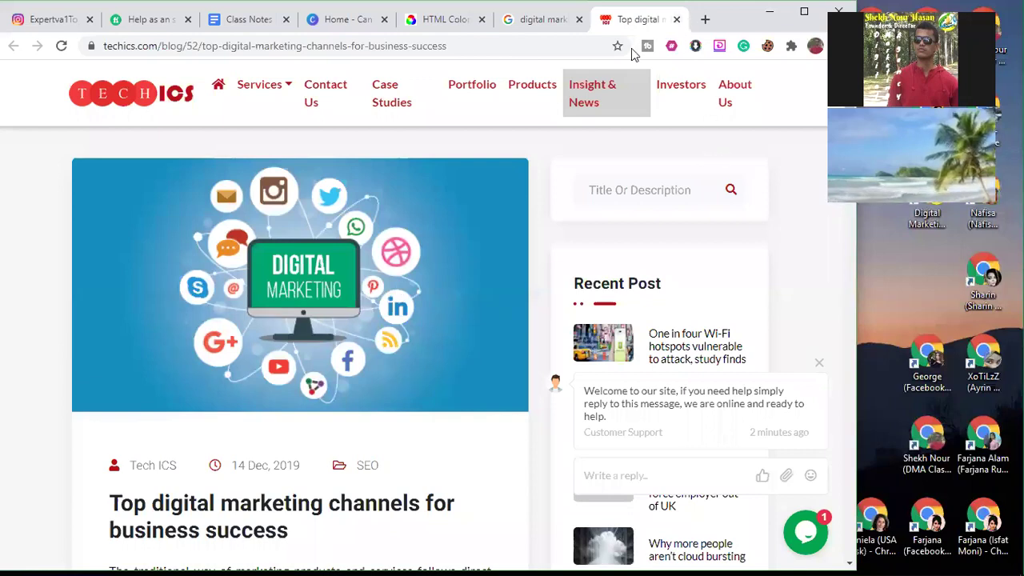
Step: Close the article and image search tabs, and upload the saved screenshot to the Colors From Image page
{"action": "left_click", "coordinate": [675, 19]}
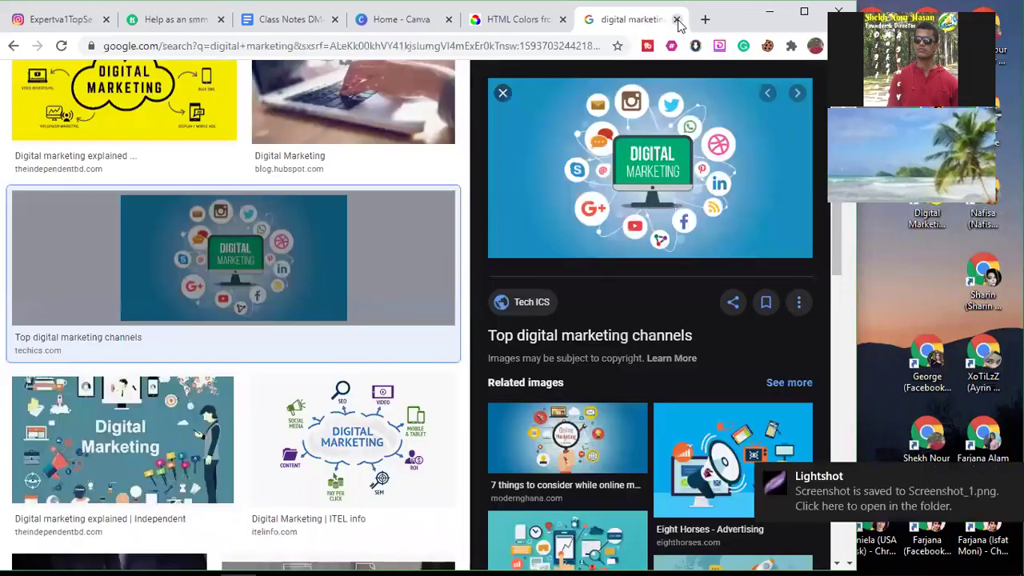
{"action": "left_click", "coordinate": [676, 19]}
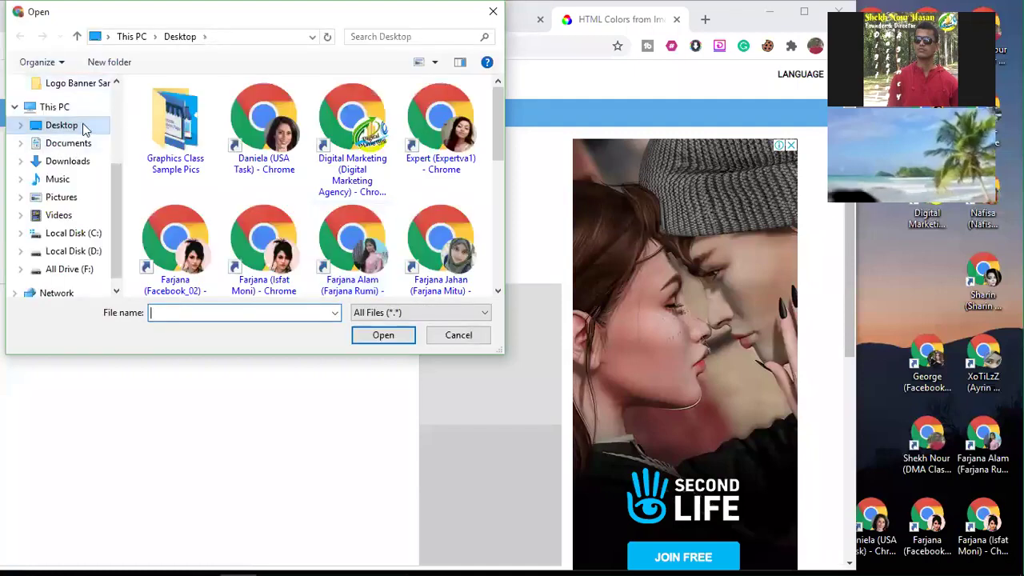
{"action": "scroll", "coordinate": [358, 195], "scroll_direction": "down", "scroll_amount": 5}
{"action": "left_click", "coordinate": [175, 120]}
{"action": "left_click", "coordinate": [382, 336]}
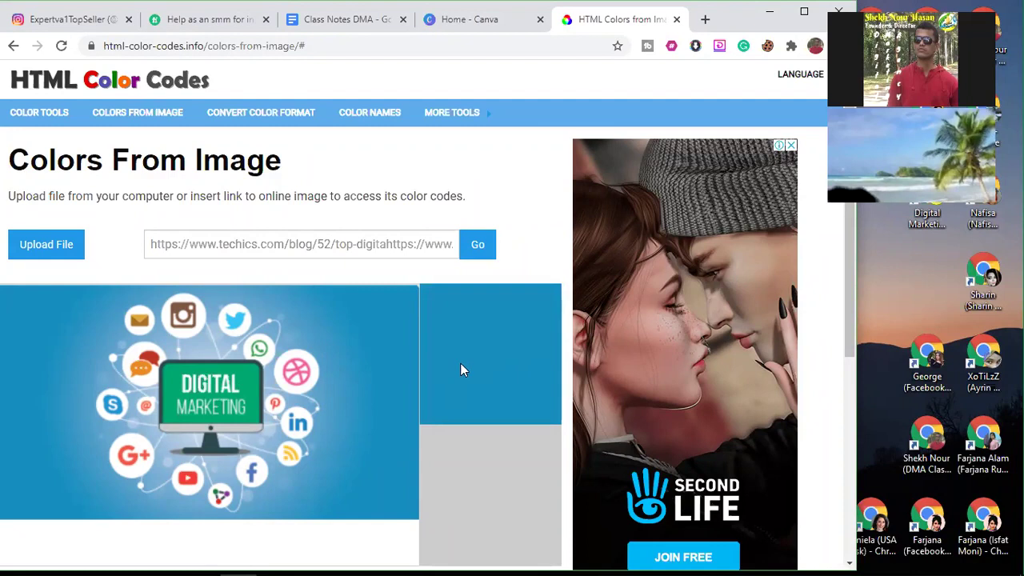
Step: Sample the green of the monitor screen in the uploaded picture and copy its color code #00A86F
{"action": "left_click", "coordinate": [247, 382]}
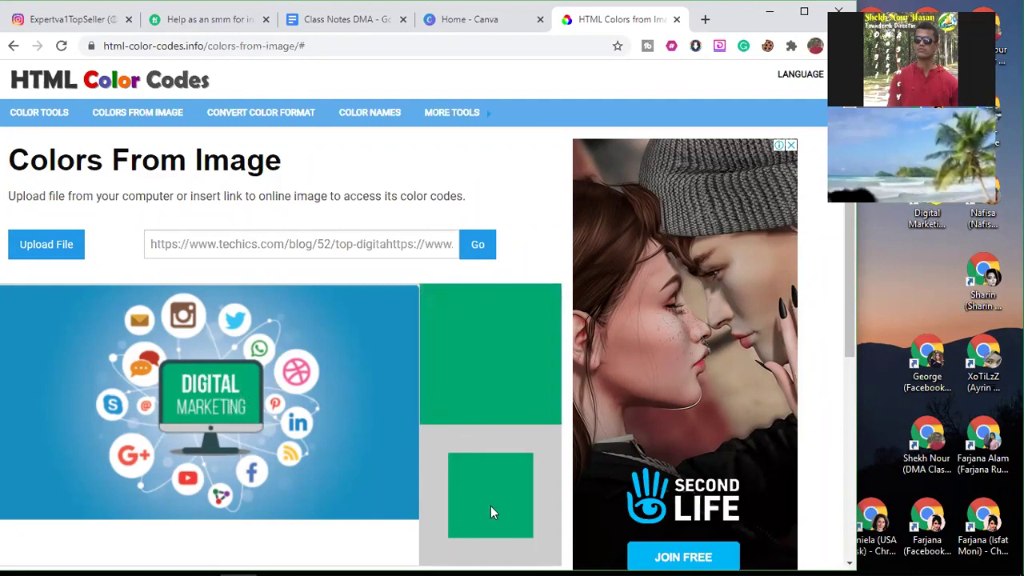
{"action": "scroll", "coordinate": [478, 494], "scroll_direction": "down", "scroll_amount": 3}
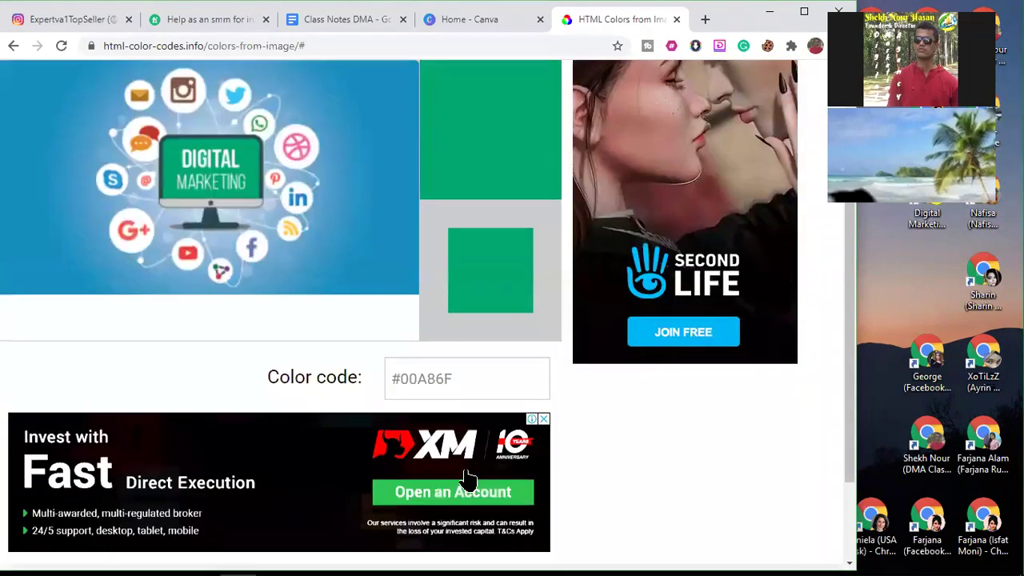
{"action": "left_click", "coordinate": [456, 387]}
{"action": "left_click_drag", "start_coordinate": [456, 387], "coordinate": [380, 392]}
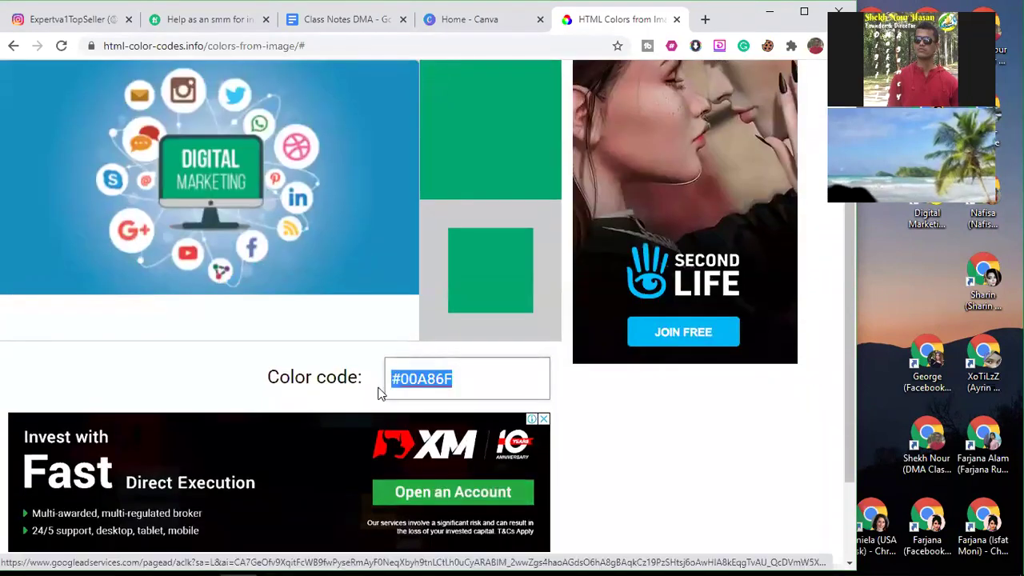
Step: Switch to Canva and create a new blank design with custom dimensions of 1080 × 1080 px
{"action": "left_click", "coordinate": [482, 23]}
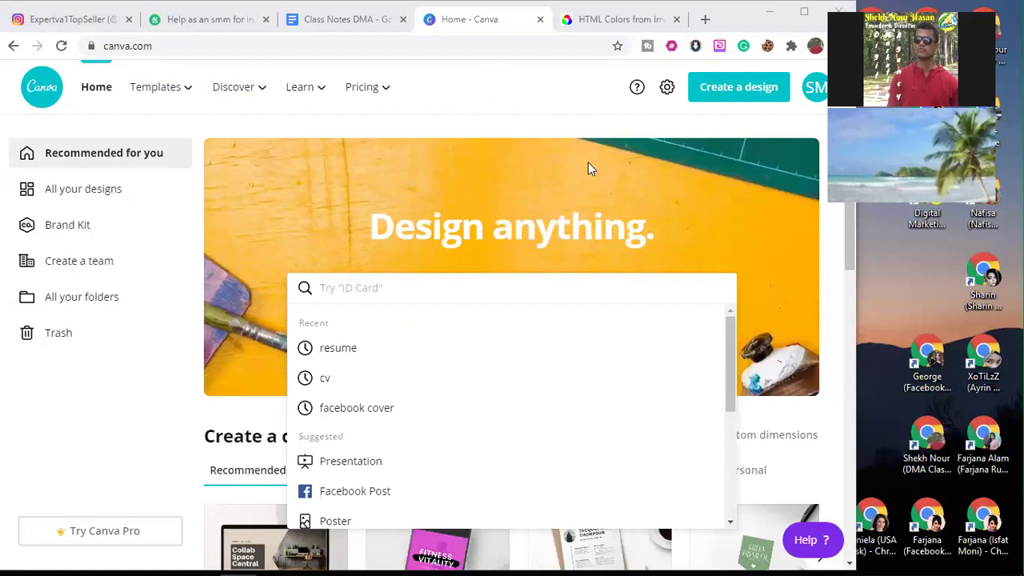
{"action": "left_click", "coordinate": [747, 98]}
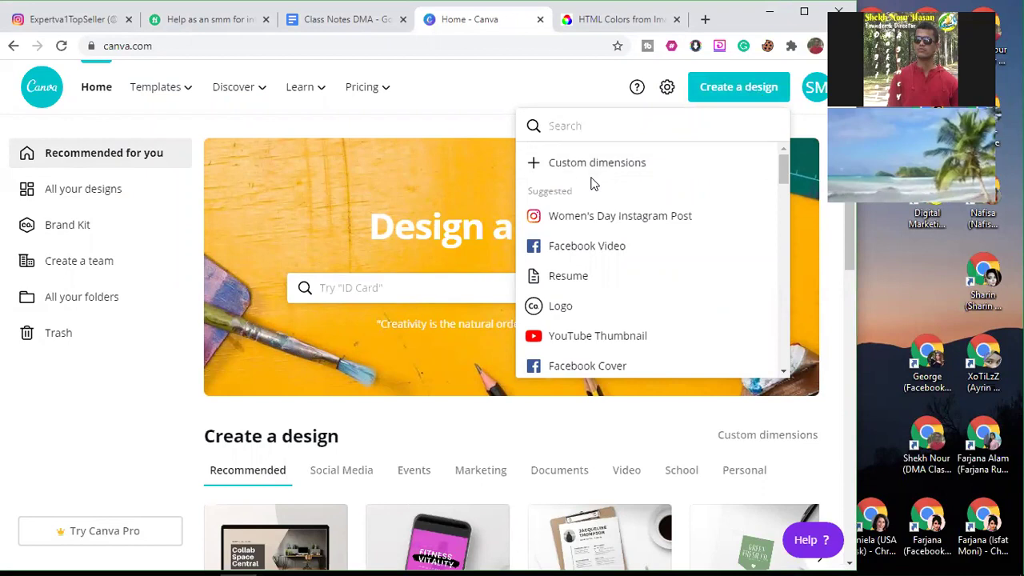
{"action": "scroll", "coordinate": [604, 324], "scroll_direction": "down", "scroll_amount": 10}
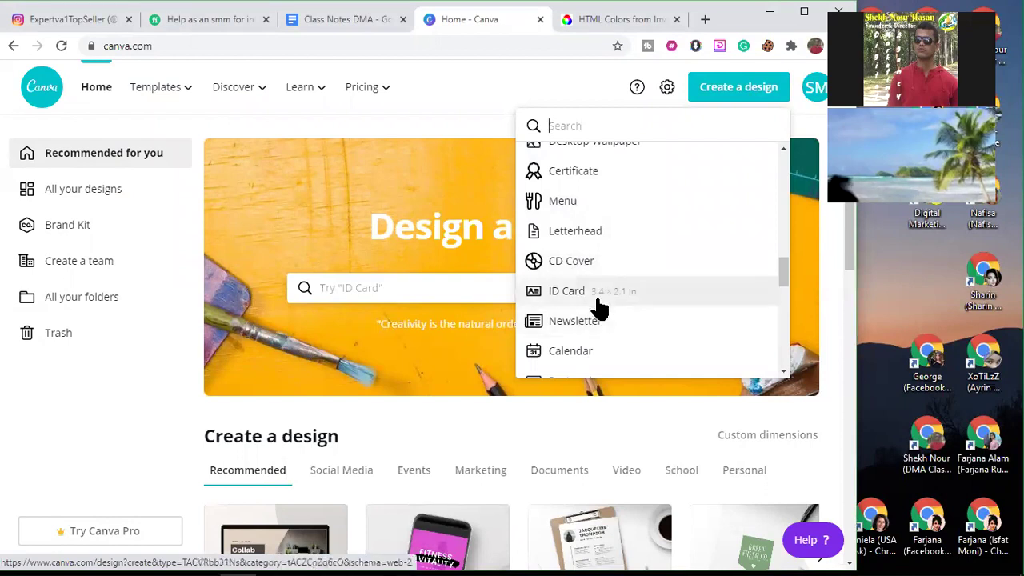
{"action": "scroll", "coordinate": [603, 308], "scroll_direction": "up", "scroll_amount": 10}
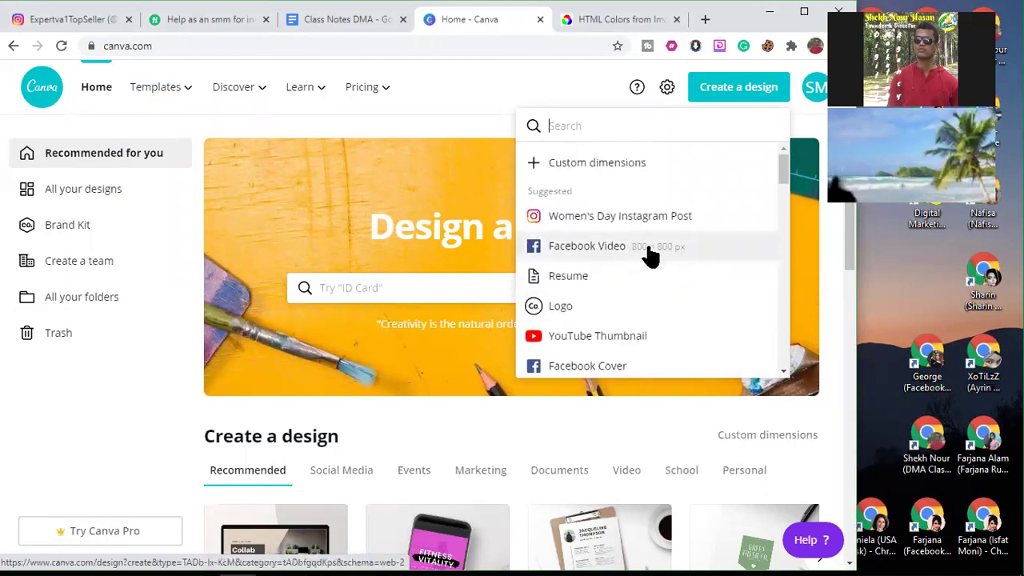
{"action": "left_click", "coordinate": [614, 165]}
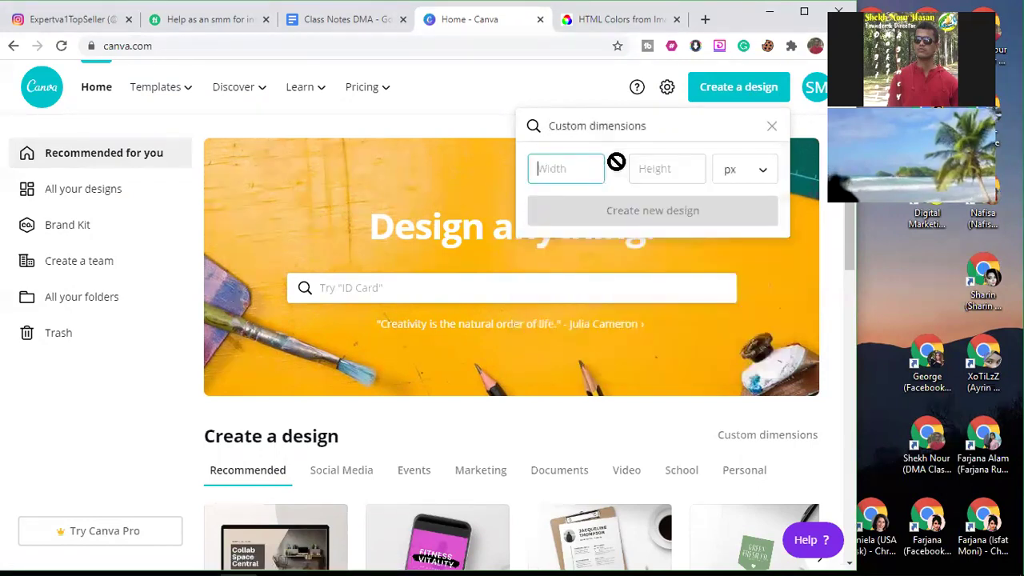
{"action": "type", "text": "10"}
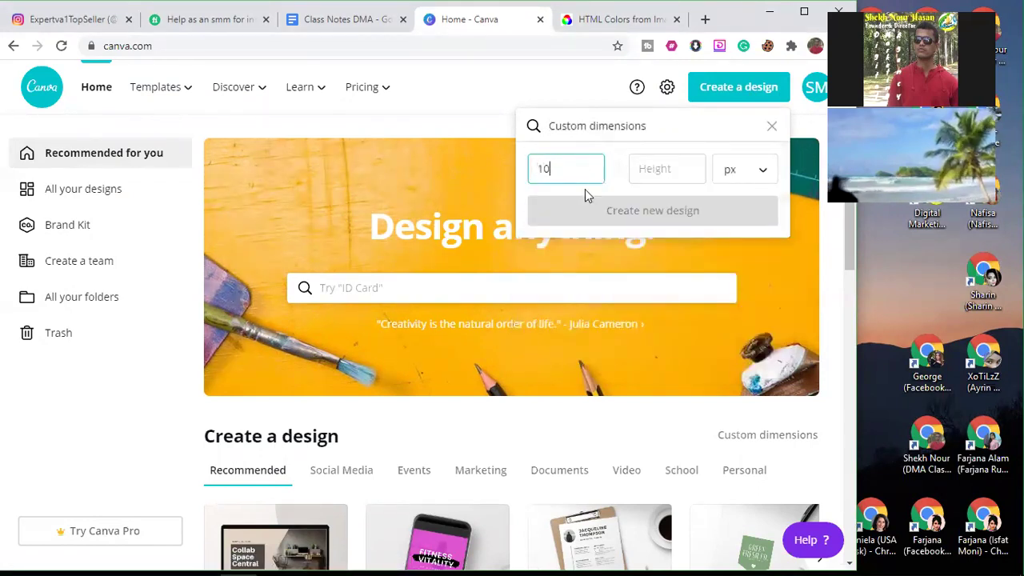
{"action": "type", "text": "80"}
{"action": "left_click", "coordinate": [655, 165]}
{"action": "type", "text": "1080"}
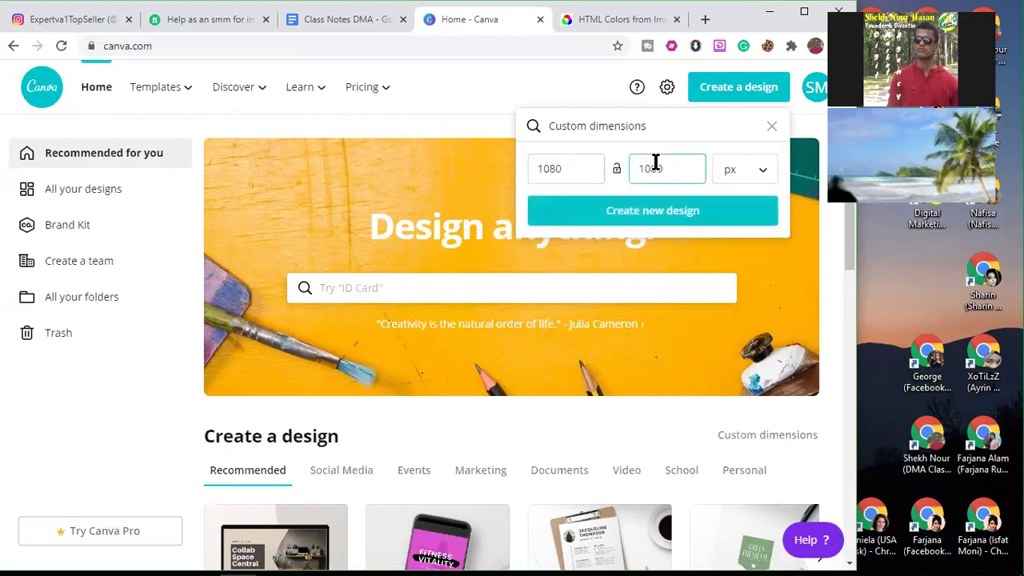
{"action": "left_click", "coordinate": [756, 172]}
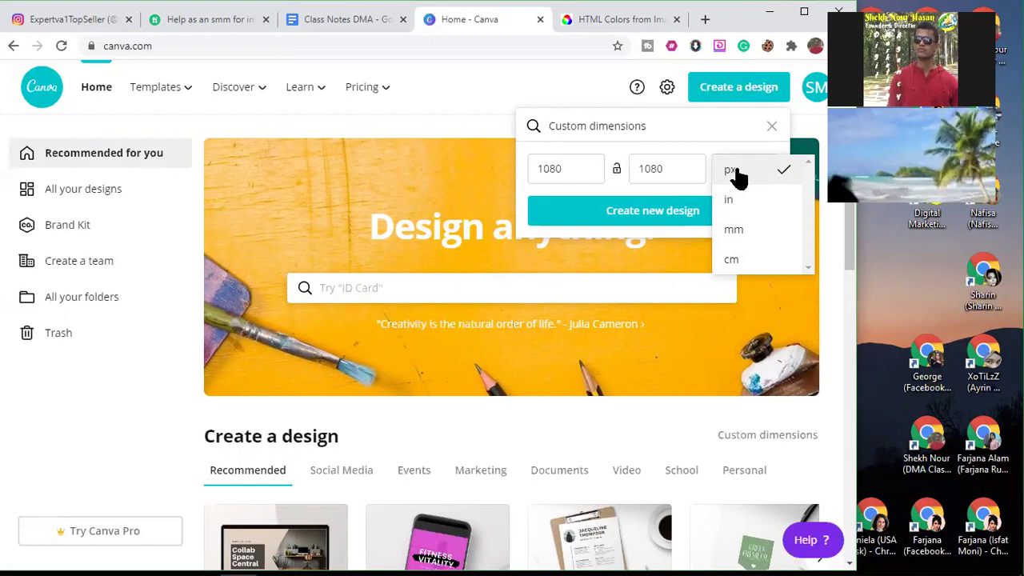
{"action": "left_click", "coordinate": [737, 175]}
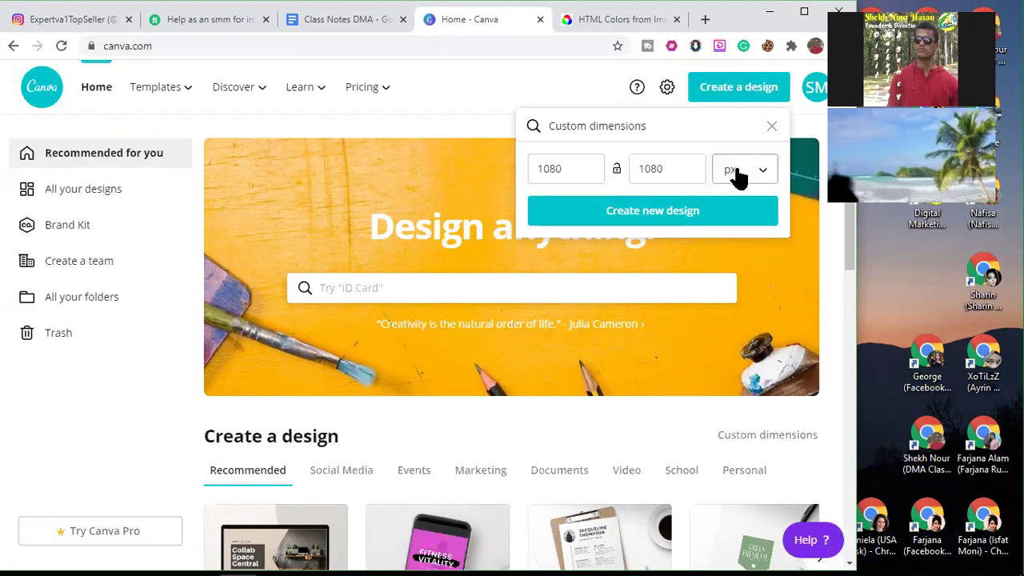
{"action": "left_click", "coordinate": [640, 213]}
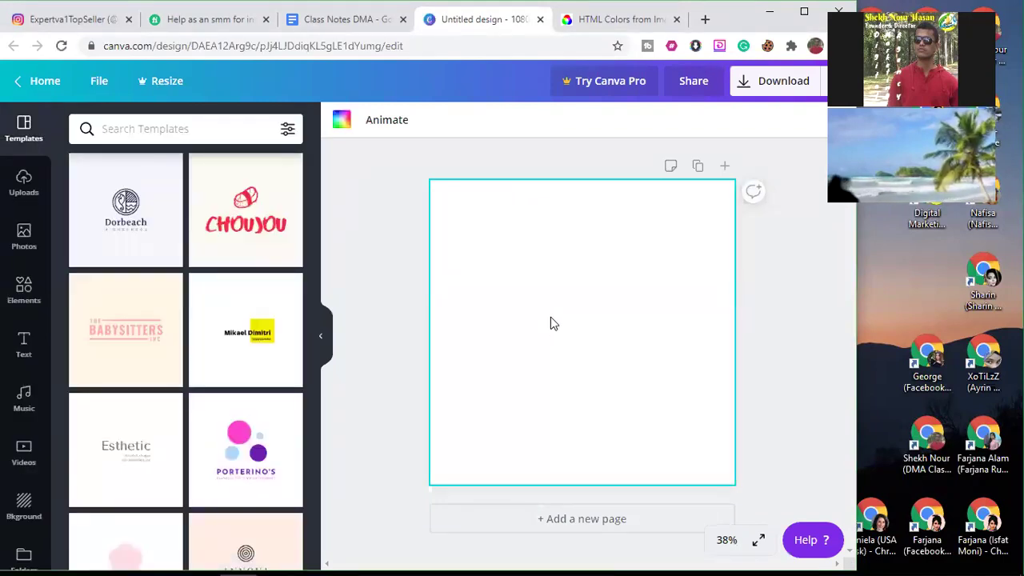
Step: Add a heading reading "Digital Marketing Agency" to the blank page and color its text #00A86F
{"action": "left_click", "coordinate": [23, 342]}
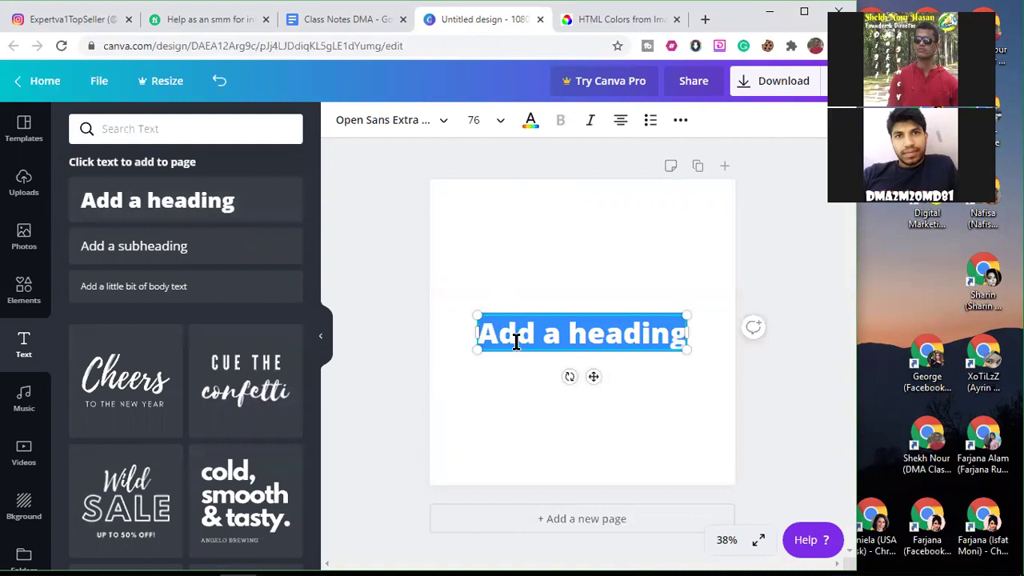
{"action": "type", "text": "Digital Marketing Agency"}
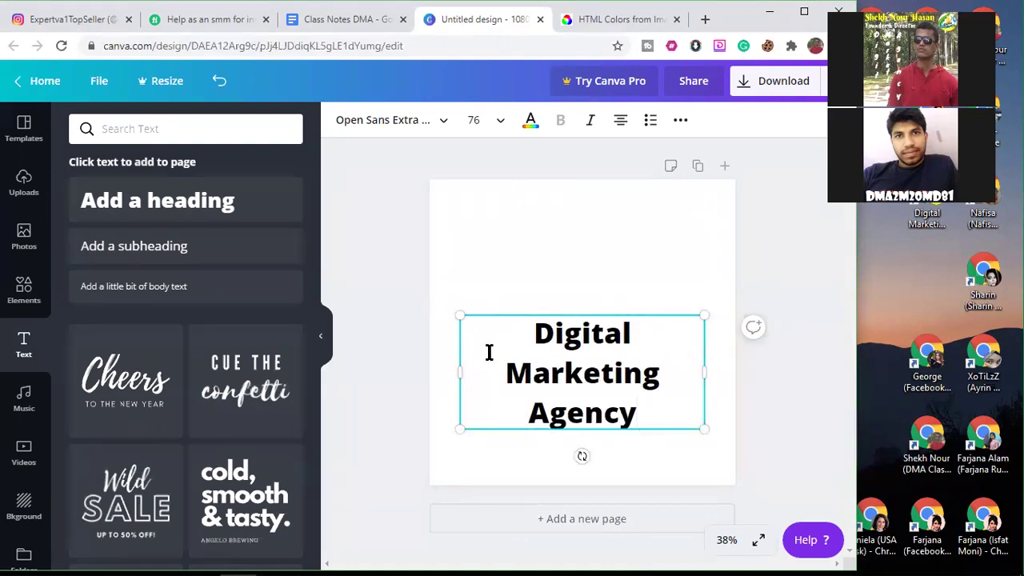
{"action": "key", "text": "ctrl+a"}
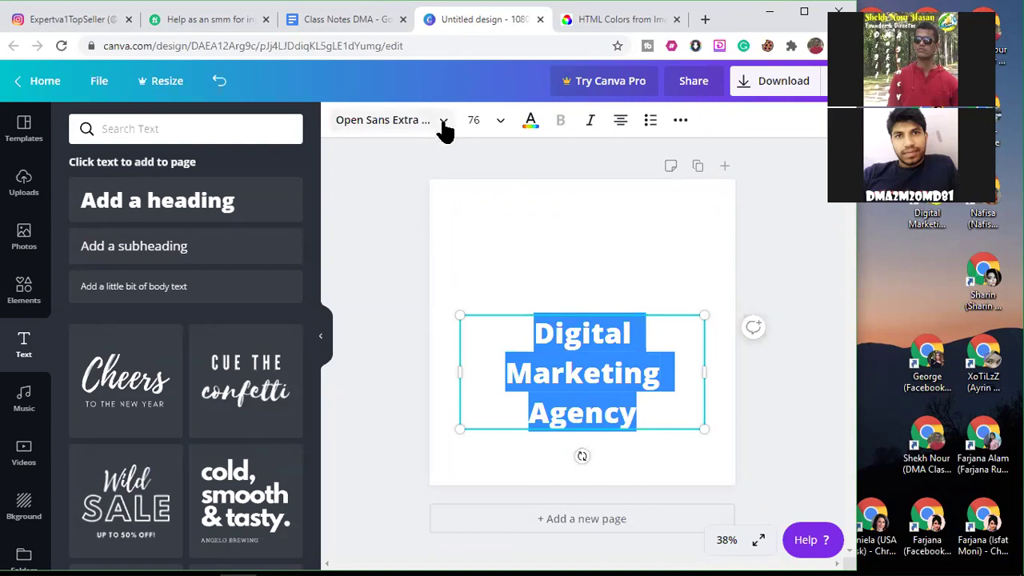
{"action": "left_click", "coordinate": [531, 122]}
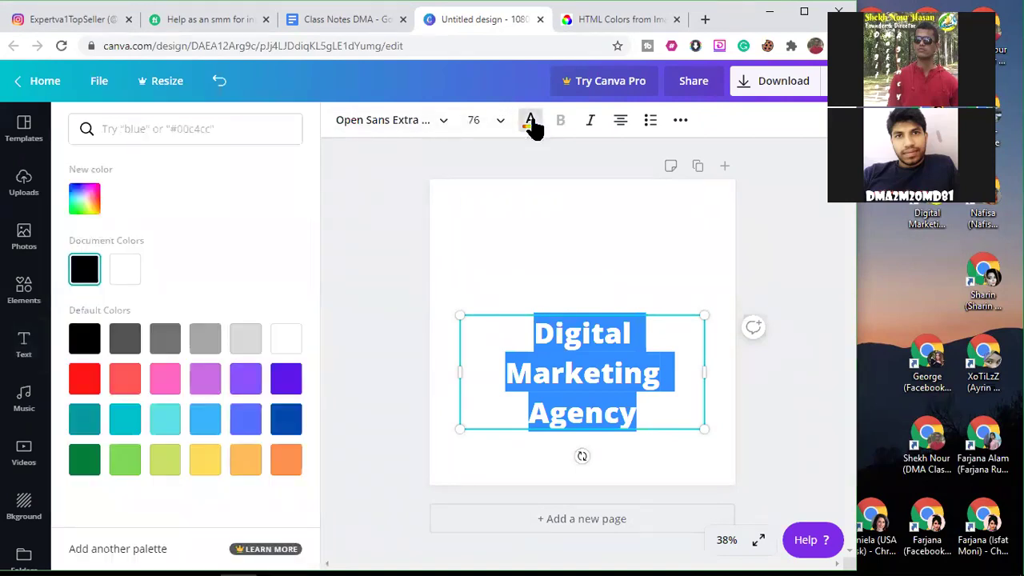
{"action": "left_click", "coordinate": [138, 128]}
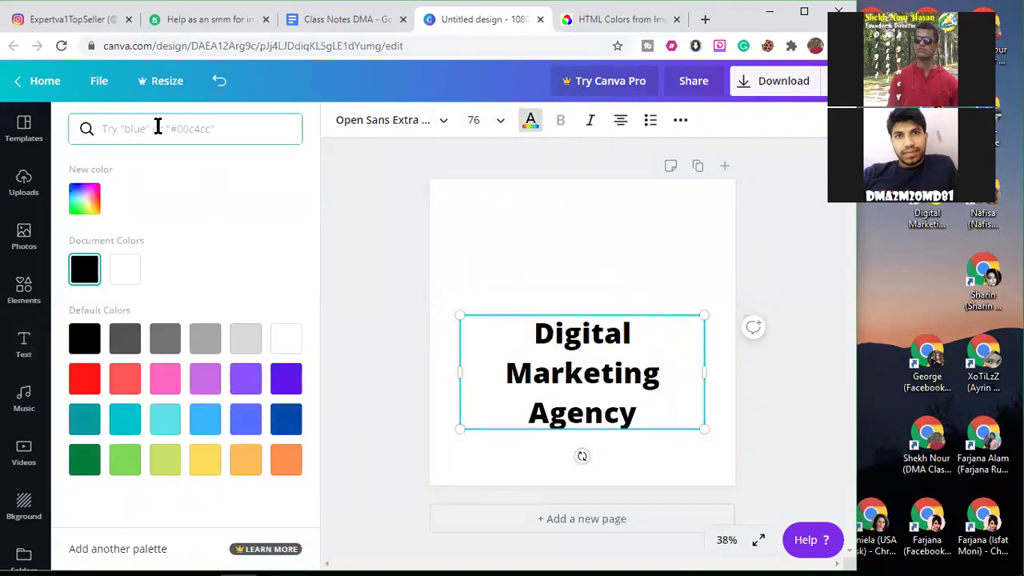
{"action": "type", "text": "#00A86F"}
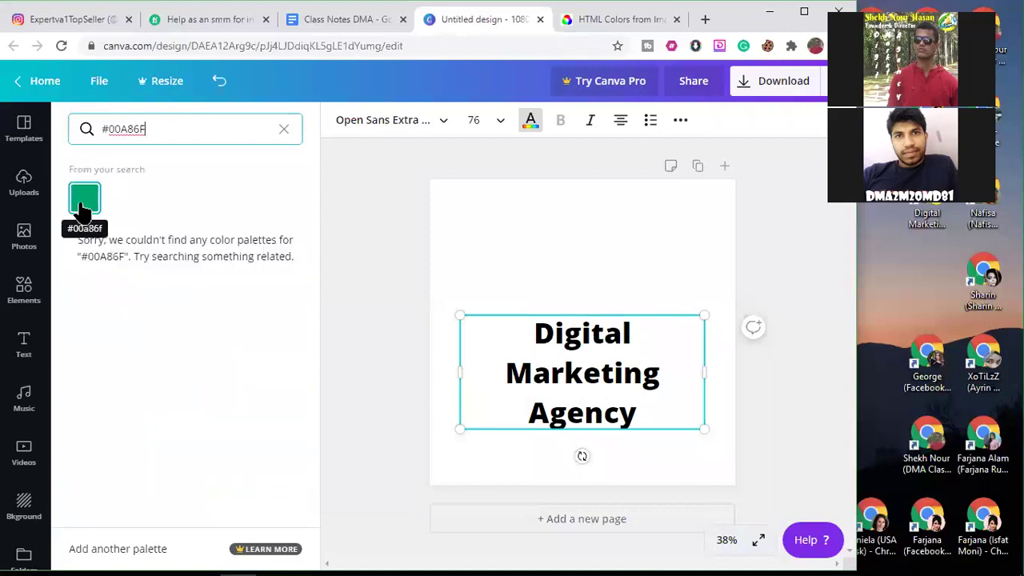
{"action": "left_click", "coordinate": [84, 204]}
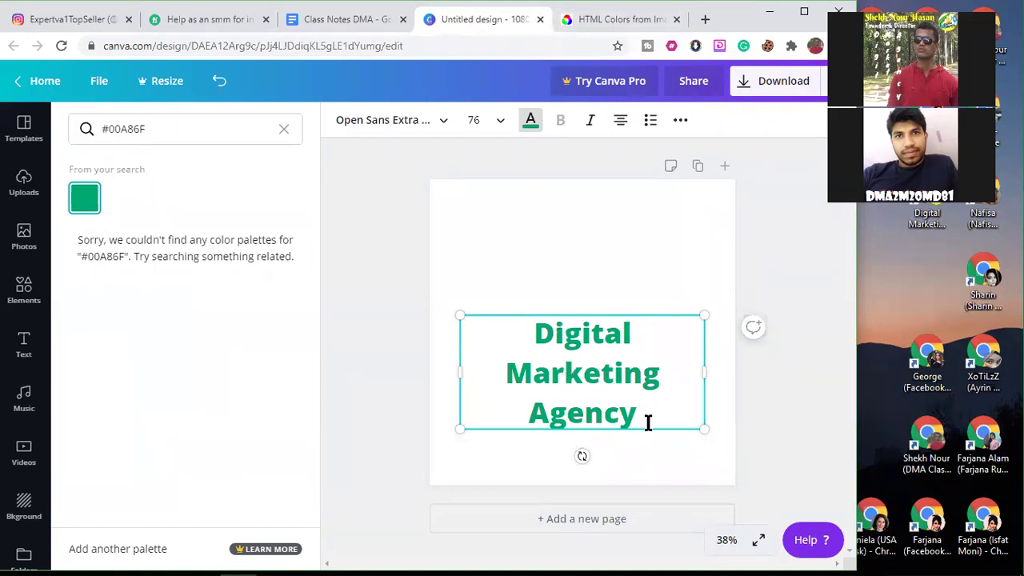
Step: Select only the word "Marketing" within the green heading
{"action": "left_click", "coordinate": [640, 336]}
{"action": "left_click", "coordinate": [670, 371]}
{"action": "left_click_drag", "start_coordinate": [674, 376], "coordinate": [496, 386]}
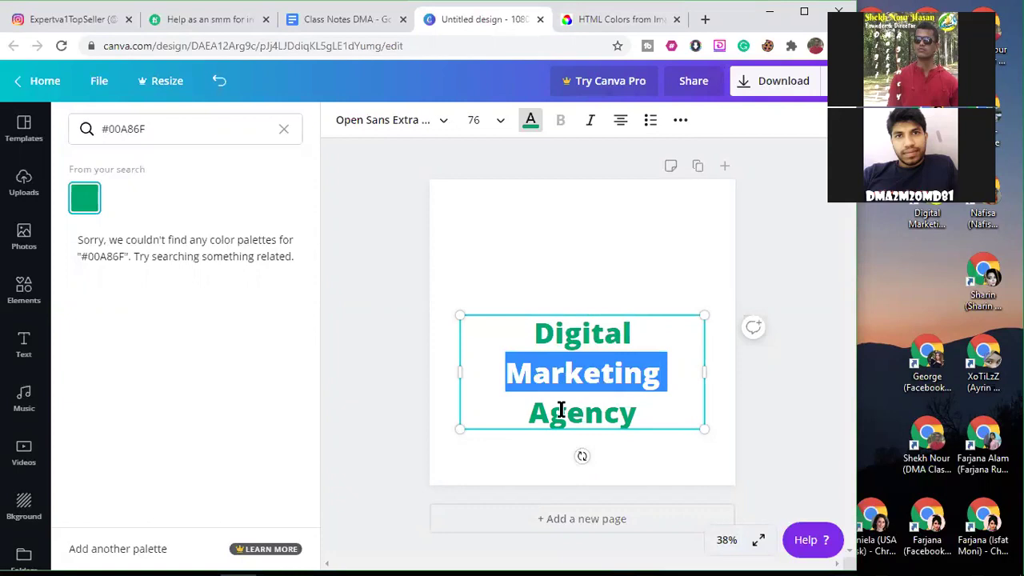
{"action": "left_click", "coordinate": [635, 424]}
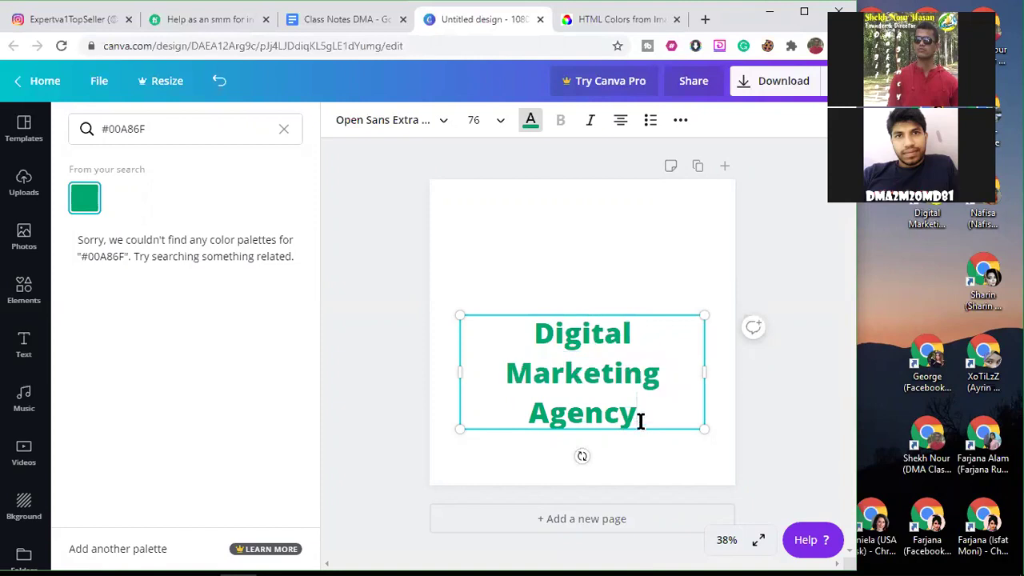
{"action": "left_click_drag", "start_coordinate": [636, 420], "coordinate": [530, 339]}
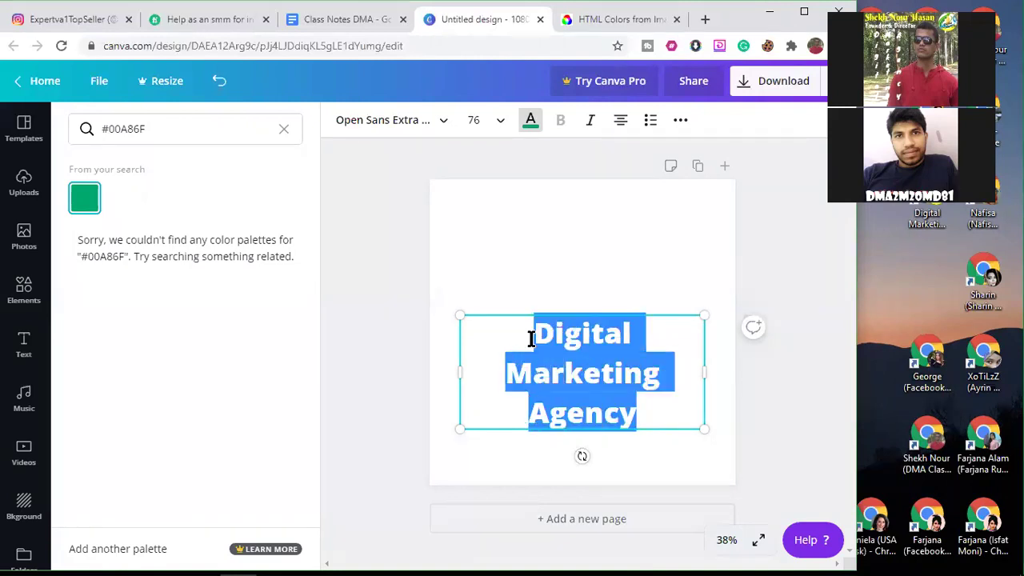
{"action": "left_click", "coordinate": [636, 420]}
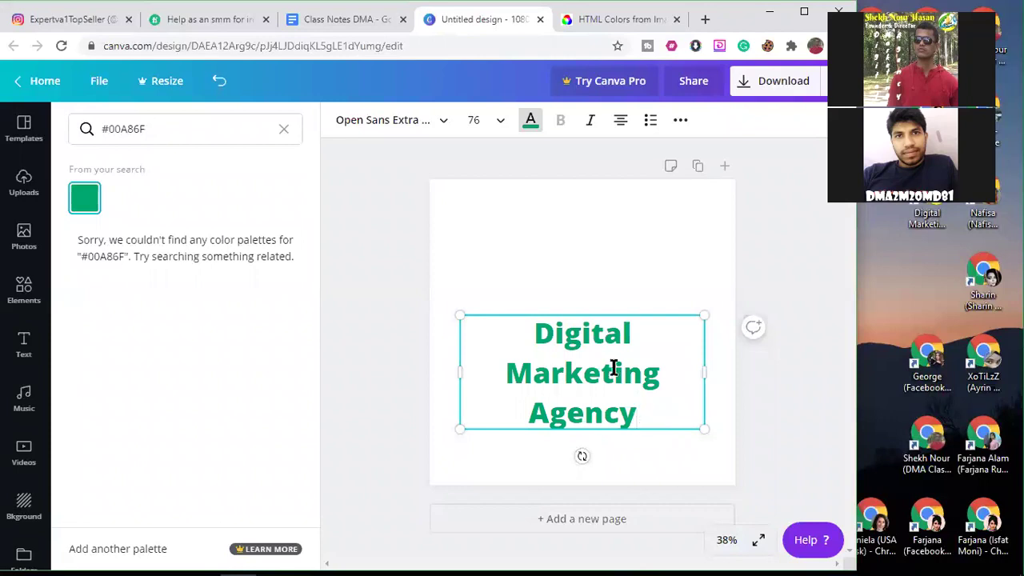
{"action": "double_click", "coordinate": [660, 381]}
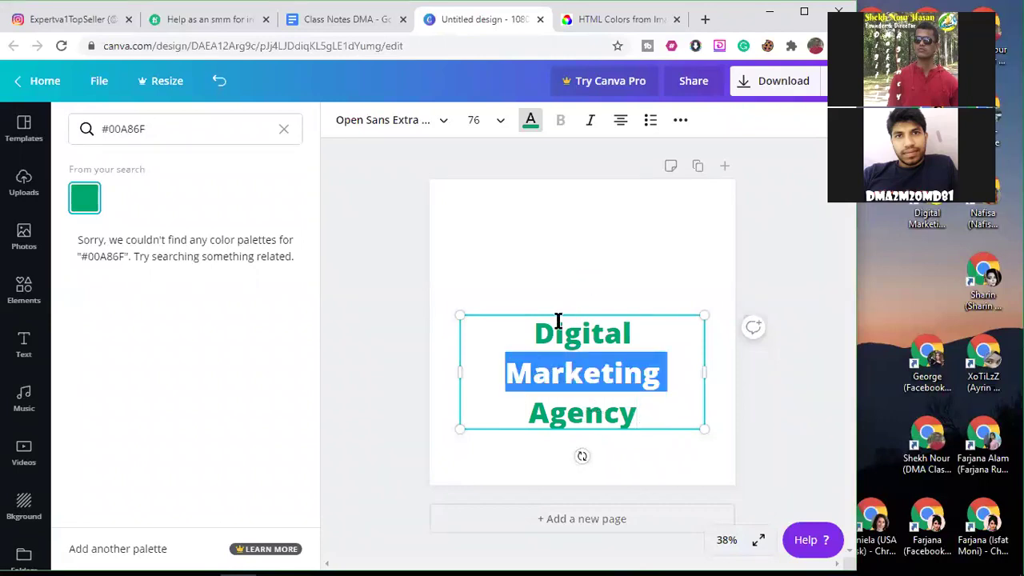
Step: Switch to the HTML Color Codes page and sample the picture's blue background and the brown of the Instagram icon
{"action": "key", "text": "ctrl+Tab"}
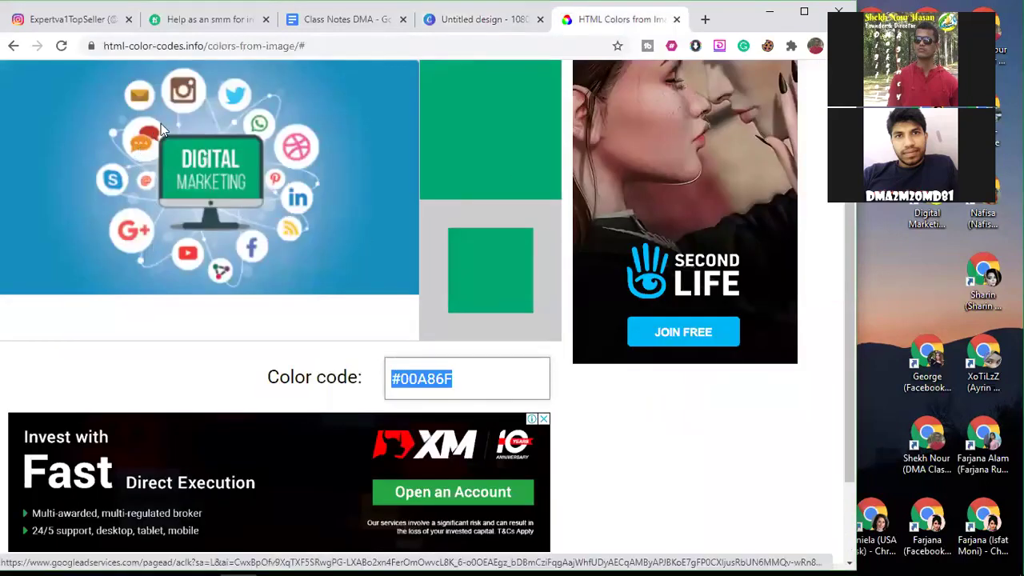
{"action": "left_click", "coordinate": [444, 221]}
{"action": "left_click", "coordinate": [390, 108]}
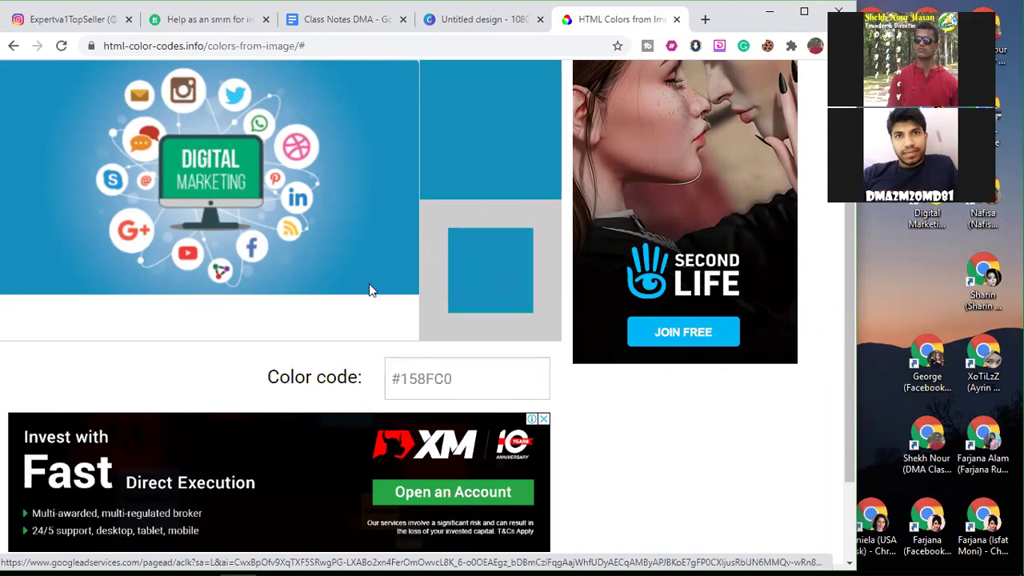
{"action": "scroll", "coordinate": [368, 284], "scroll_direction": "up", "scroll_amount": 3}
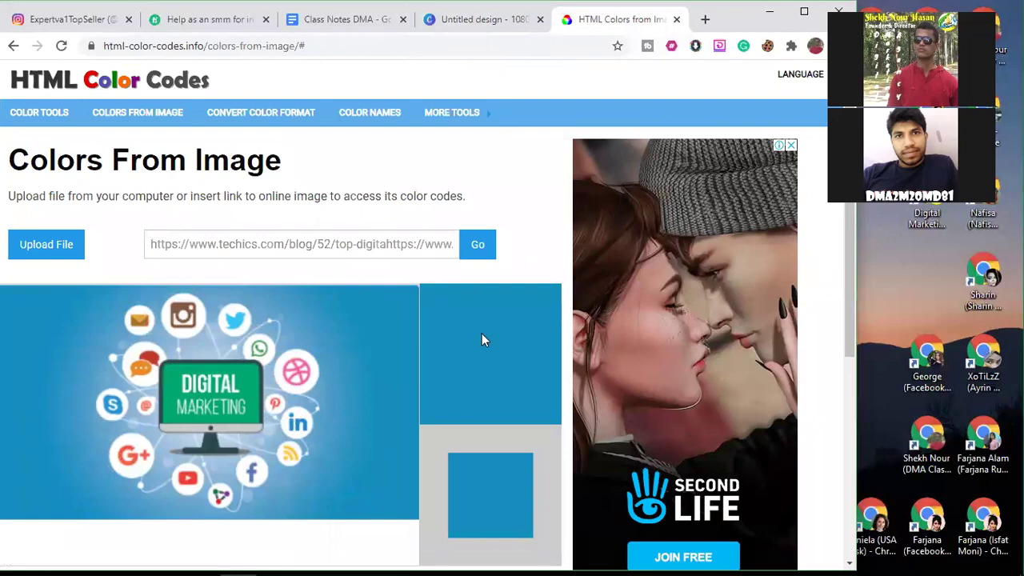
{"action": "scroll", "coordinate": [374, 204], "scroll_direction": "down", "scroll_amount": 3}
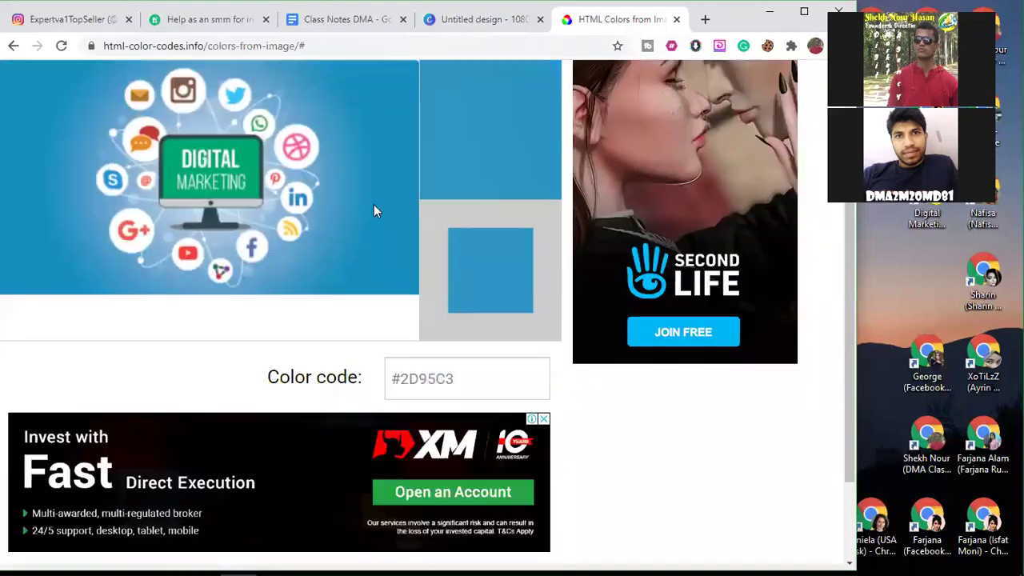
{"action": "scroll", "coordinate": [364, 232], "scroll_direction": "up", "scroll_amount": 2}
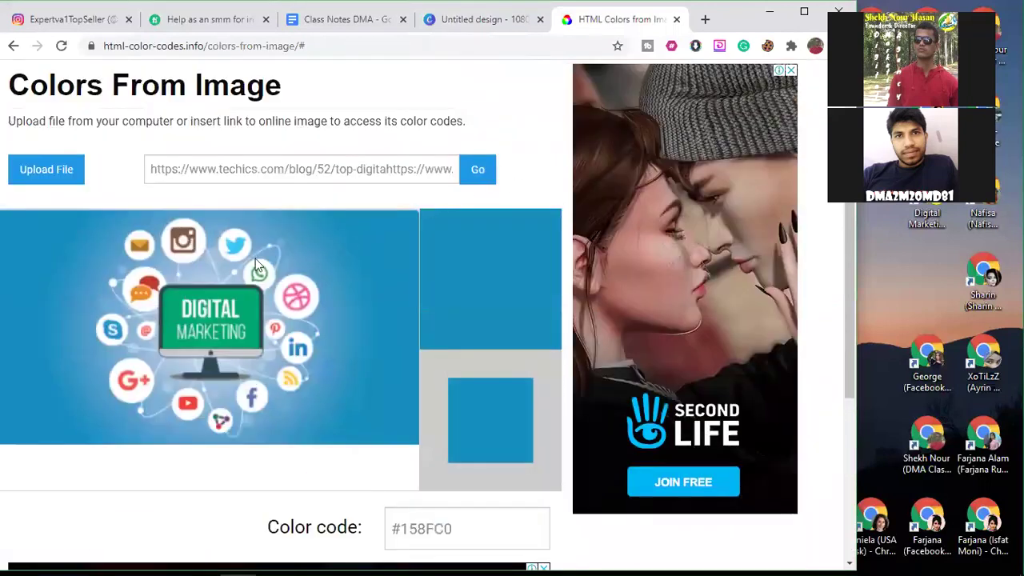
{"action": "left_click", "coordinate": [207, 257]}
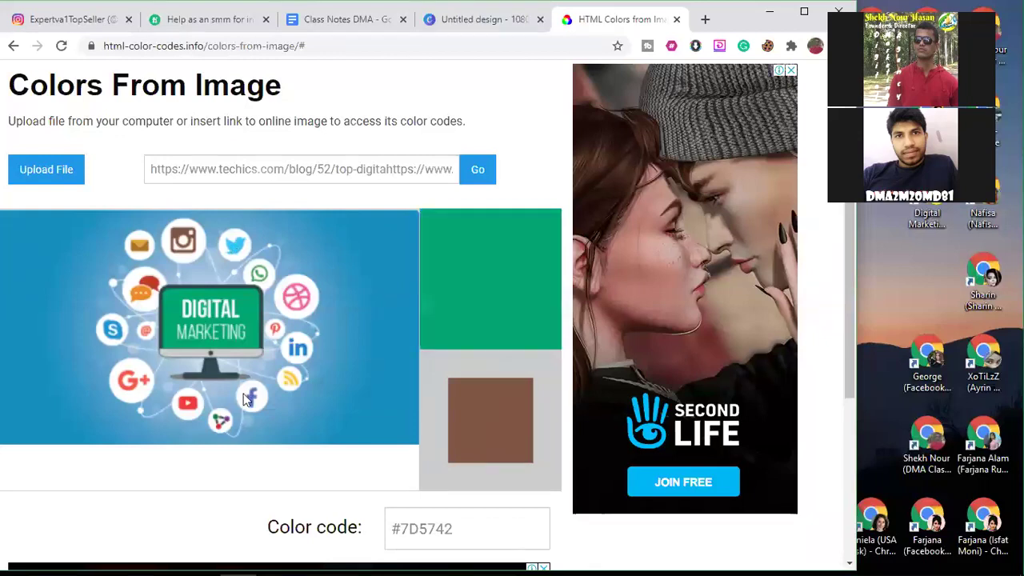
Step: Sample the red of the speech bubble icon in the picture and copy its color code #BE3626
{"action": "left_click", "coordinate": [151, 290]}
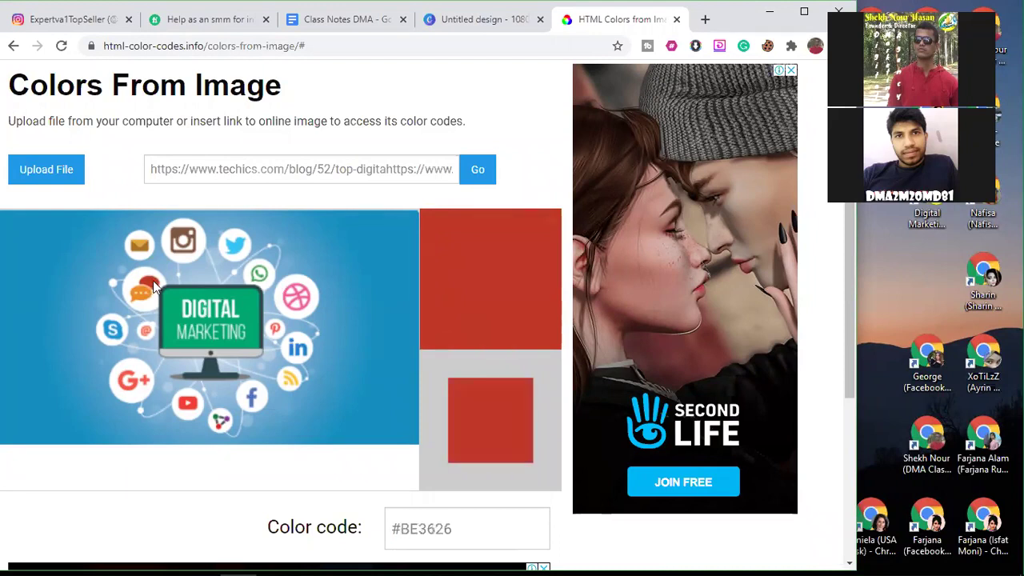
{"action": "scroll", "coordinate": [467, 419], "scroll_direction": "down", "scroll_amount": 2}
{"action": "left_click_drag", "start_coordinate": [463, 376], "coordinate": [383, 384]}
{"action": "key", "text": "ctrl+c"}
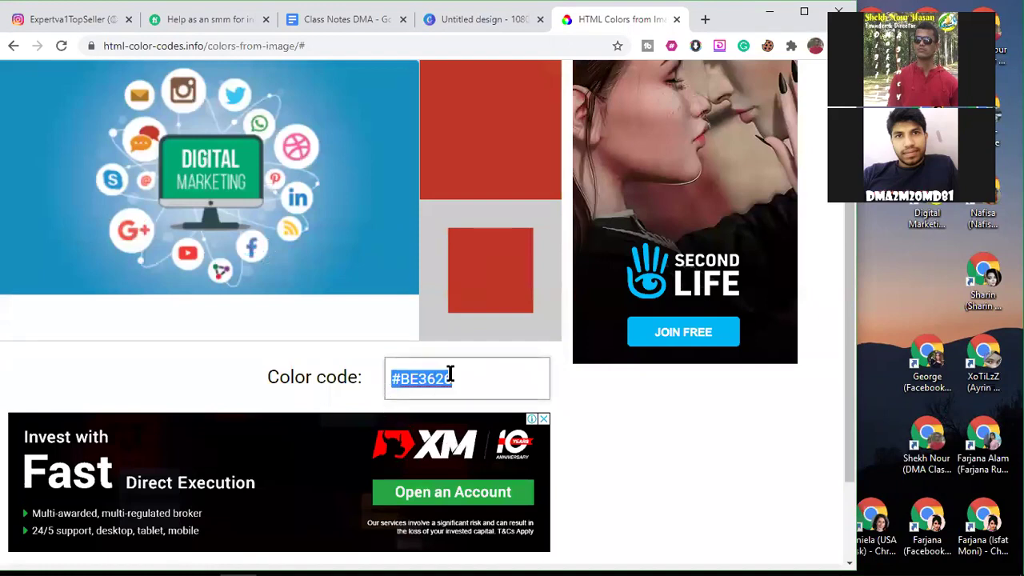
Step: Switch to the Canva design and color only the word "Marketing" in the heading #BE3626
{"action": "left_click", "coordinate": [516, 39]}
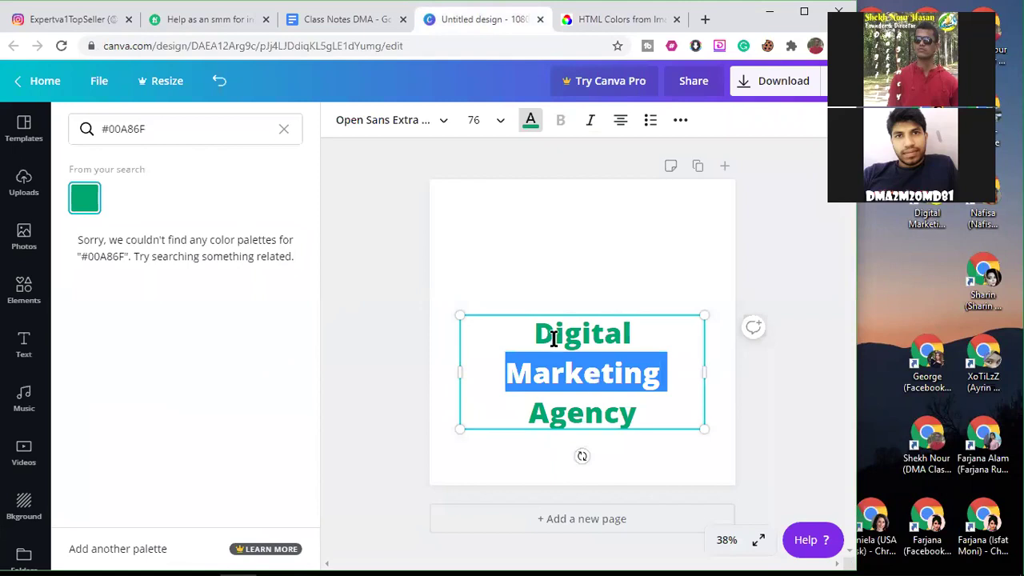
{"action": "left_click", "coordinate": [179, 136]}
{"action": "left_click_drag", "start_coordinate": [176, 126], "coordinate": [83, 125]}
{"action": "key", "text": "ctrl+v"}
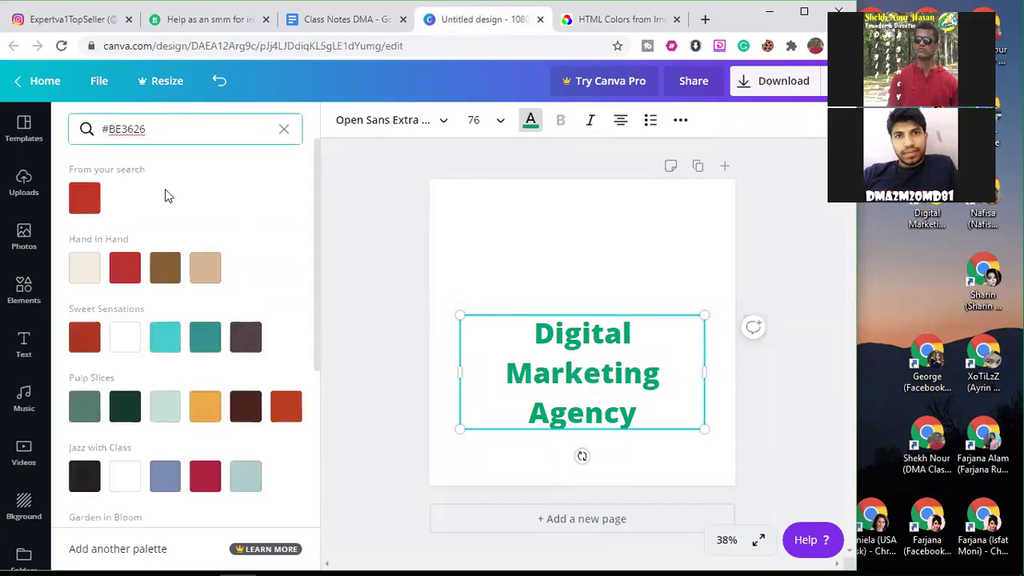
{"action": "left_click_drag", "start_coordinate": [674, 379], "coordinate": [496, 366]}
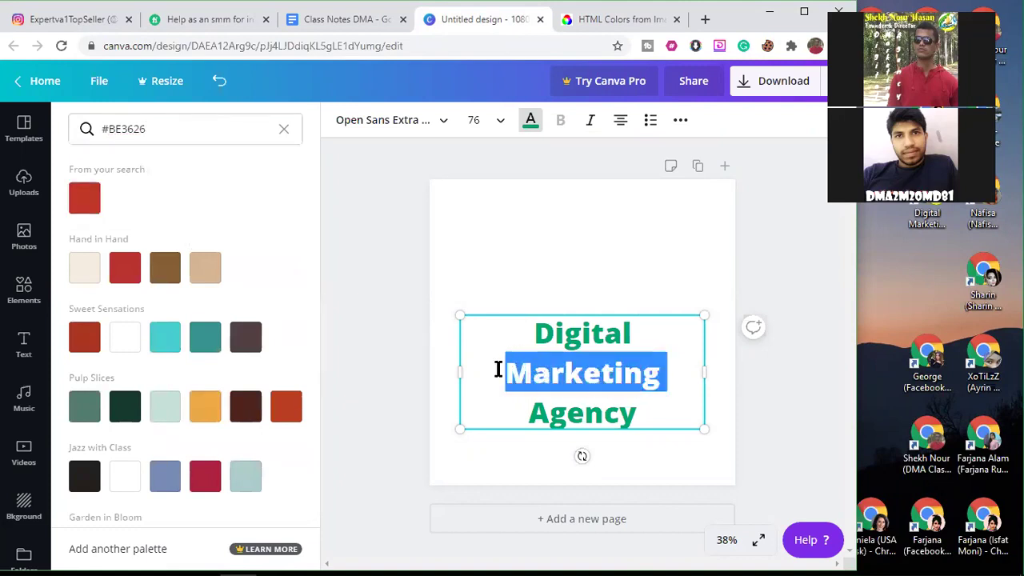
{"action": "left_click", "coordinate": [86, 208]}
{"action": "left_click", "coordinate": [666, 391]}
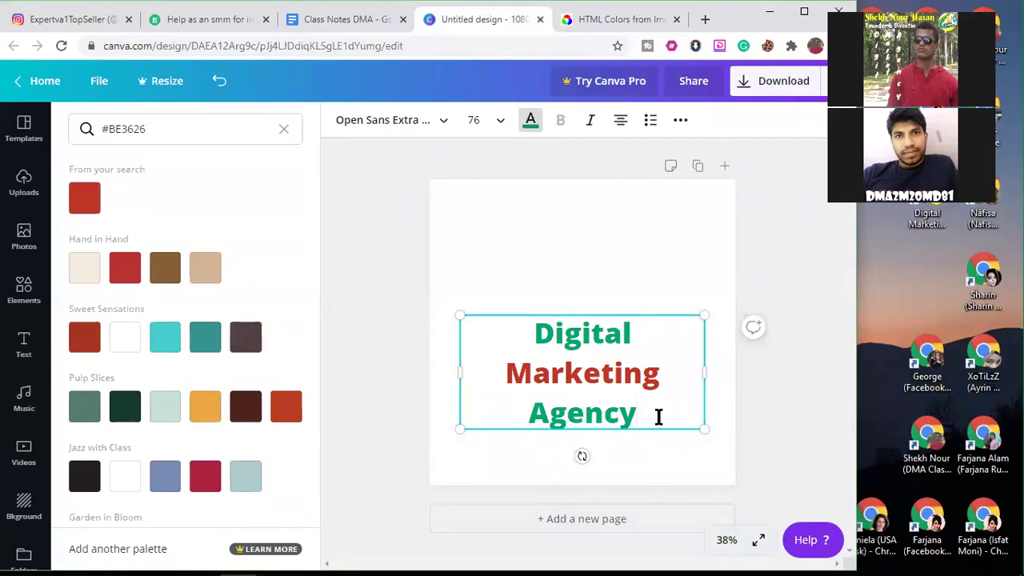
{"action": "key", "text": "Escape"}
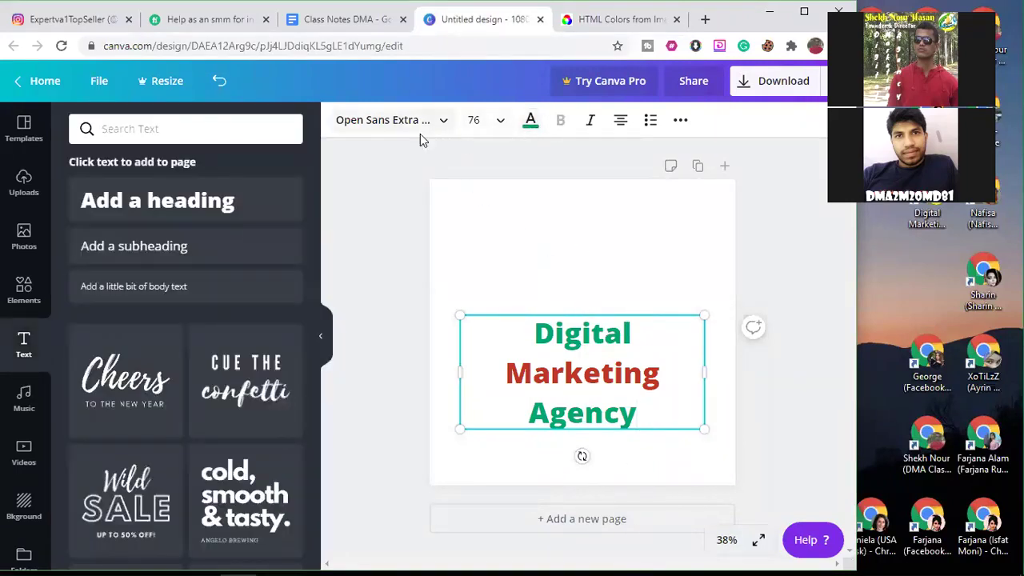
{"action": "left_click", "coordinate": [537, 285]}
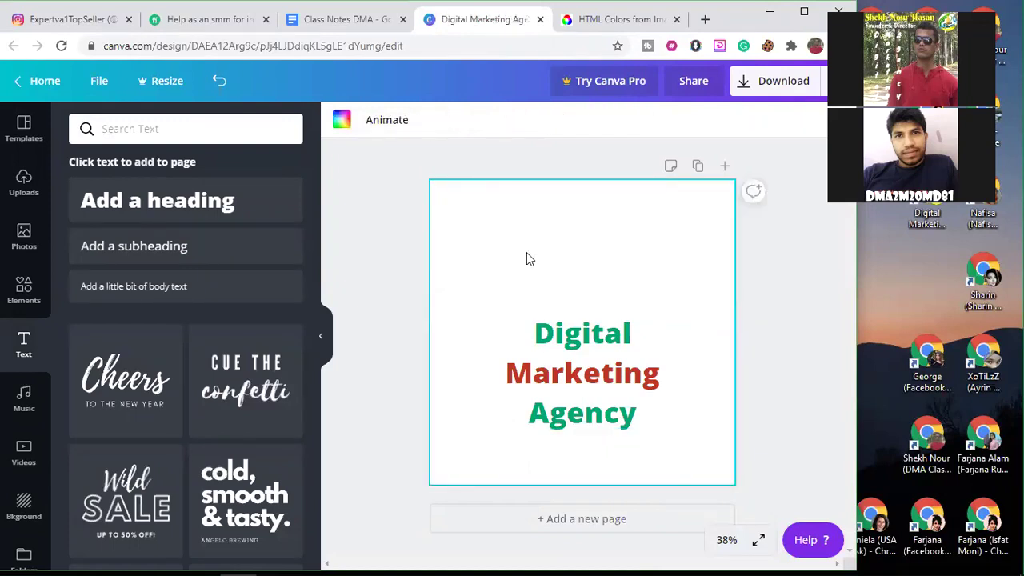
Step: Select the page background of the design and open its color choices
{"action": "left_click", "coordinate": [578, 378]}
{"action": "left_click", "coordinate": [544, 212]}
{"action": "left_click", "coordinate": [341, 120]}
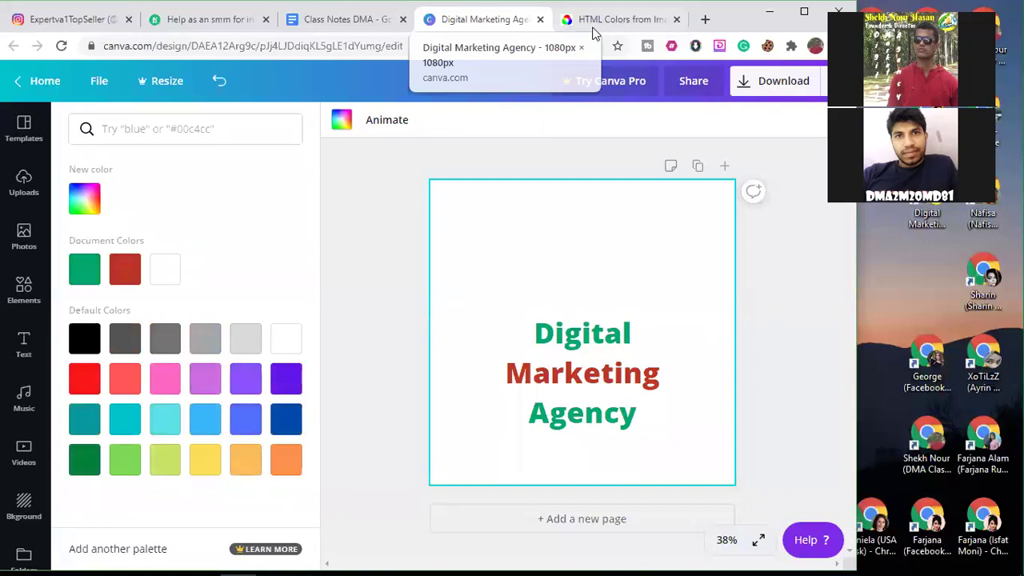
Step: Search Google Images for "nature" in a new browser tab and browse the pictures
{"action": "left_click", "coordinate": [704, 19]}
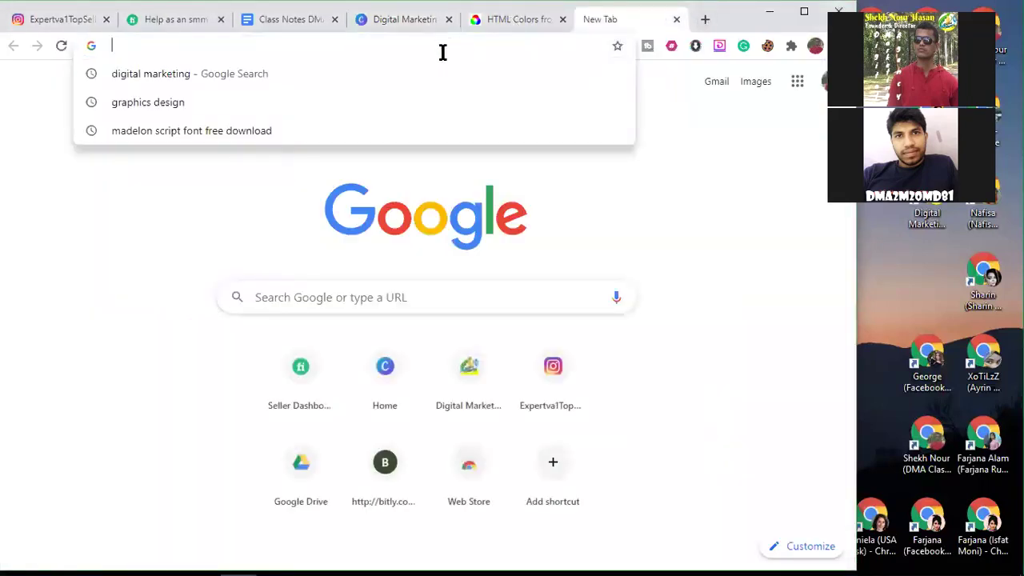
{"action": "type", "text": "nature"}
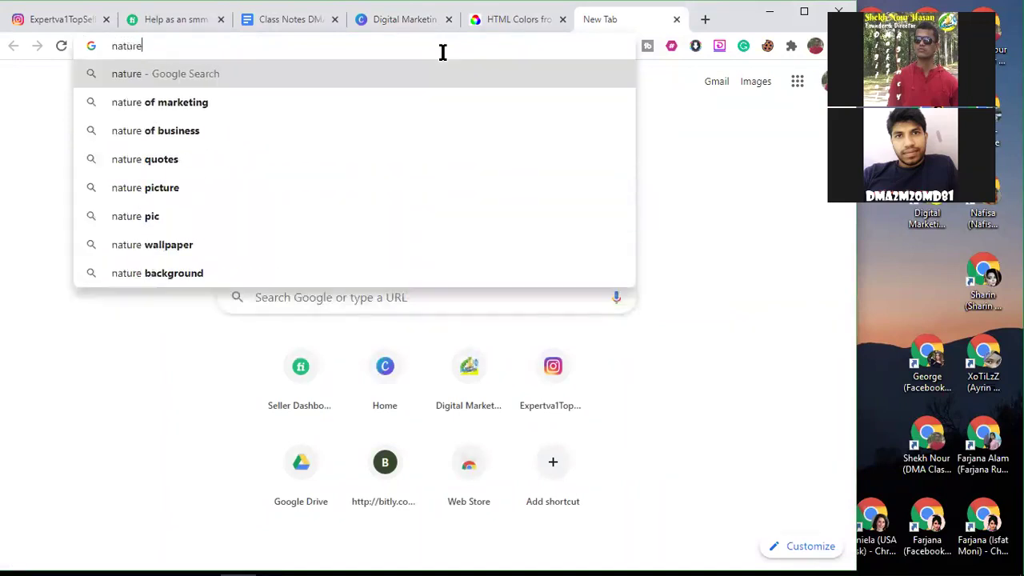
{"action": "key", "text": "Return"}
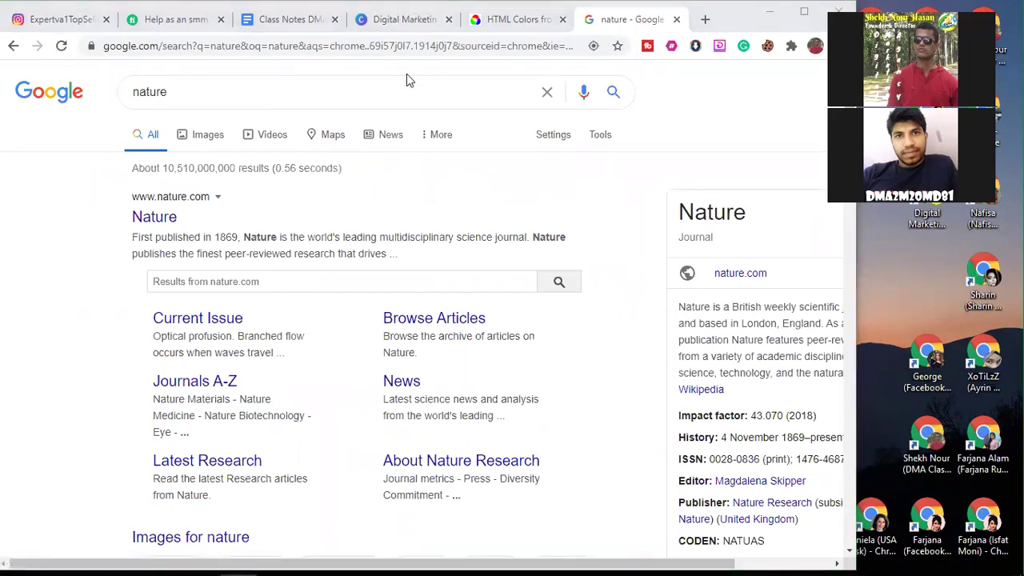
{"action": "left_click", "coordinate": [207, 135]}
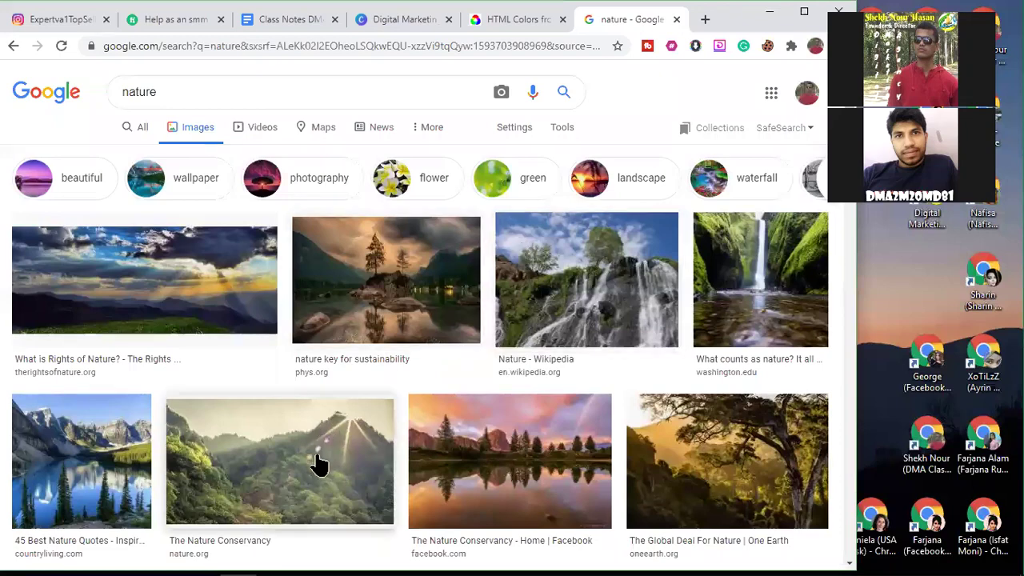
{"action": "scroll", "coordinate": [320, 472], "scroll_direction": "down", "scroll_amount": 2}
{"action": "scroll", "coordinate": [326, 475], "scroll_direction": "down", "scroll_amount": 2}
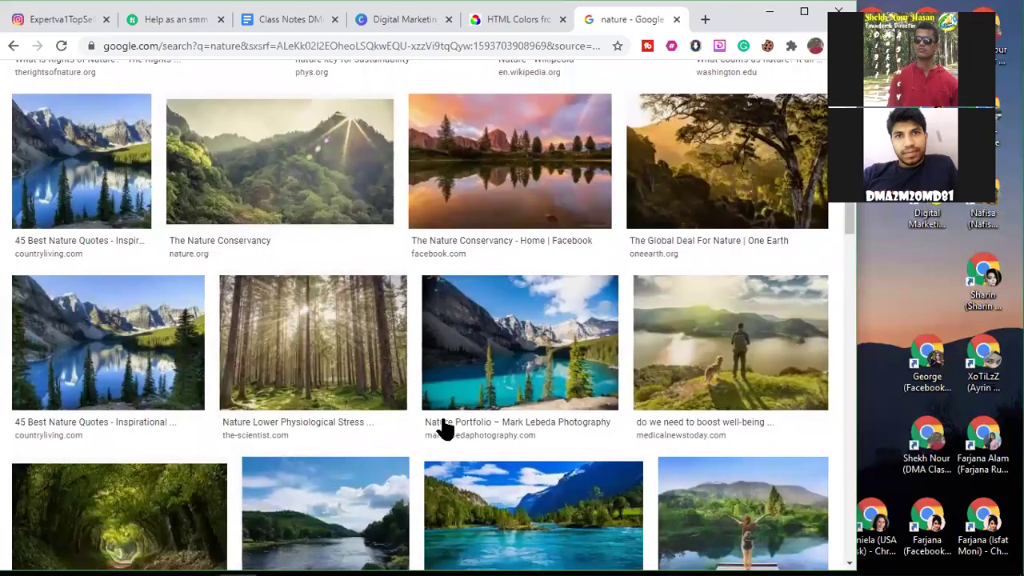
Step: Save the turquoise mountain lake picture to Downloads as download.jpg and close the image search
{"action": "left_click", "coordinate": [463, 396]}
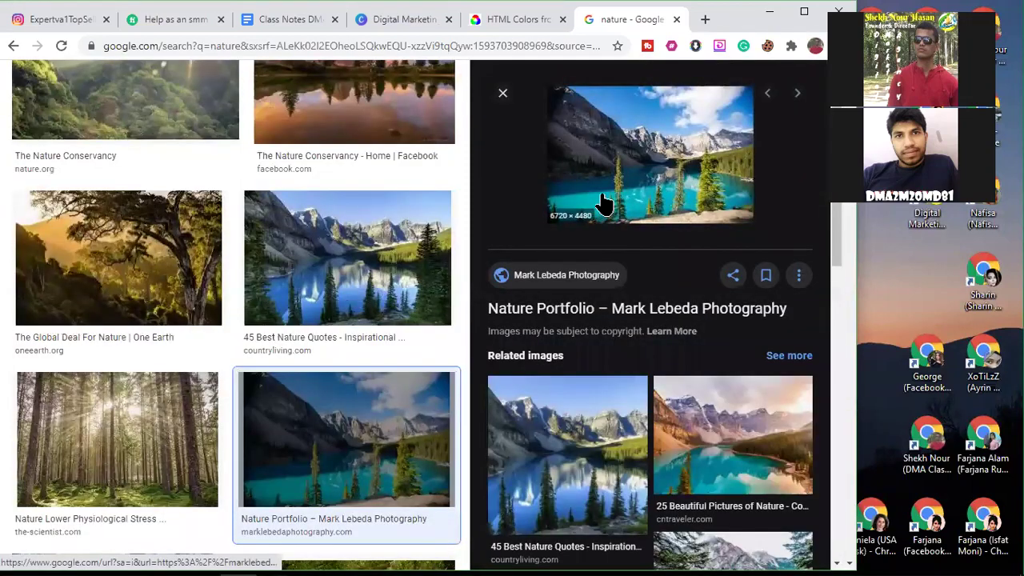
{"action": "right_click", "coordinate": [601, 195]}
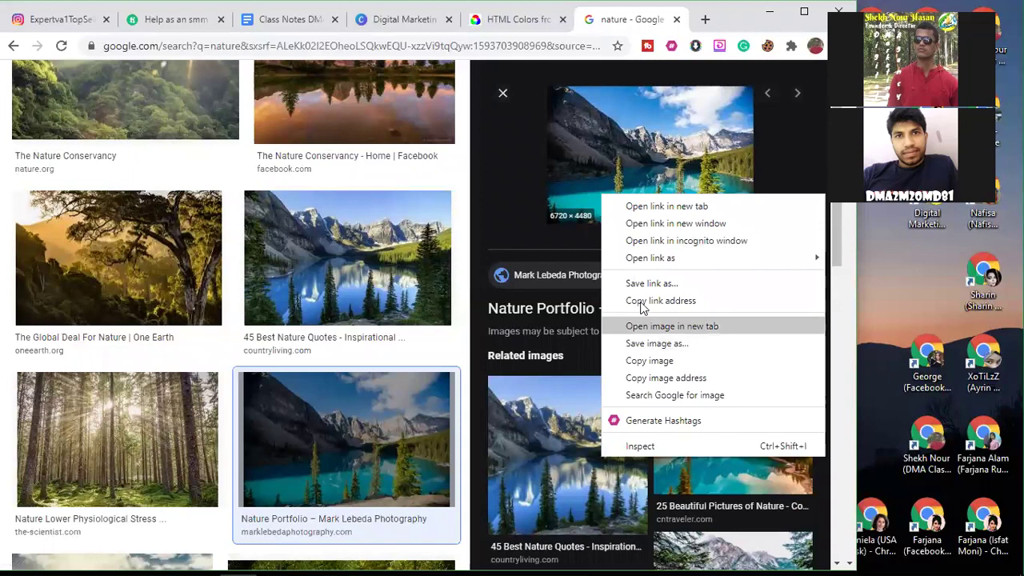
{"action": "left_click", "coordinate": [655, 343]}
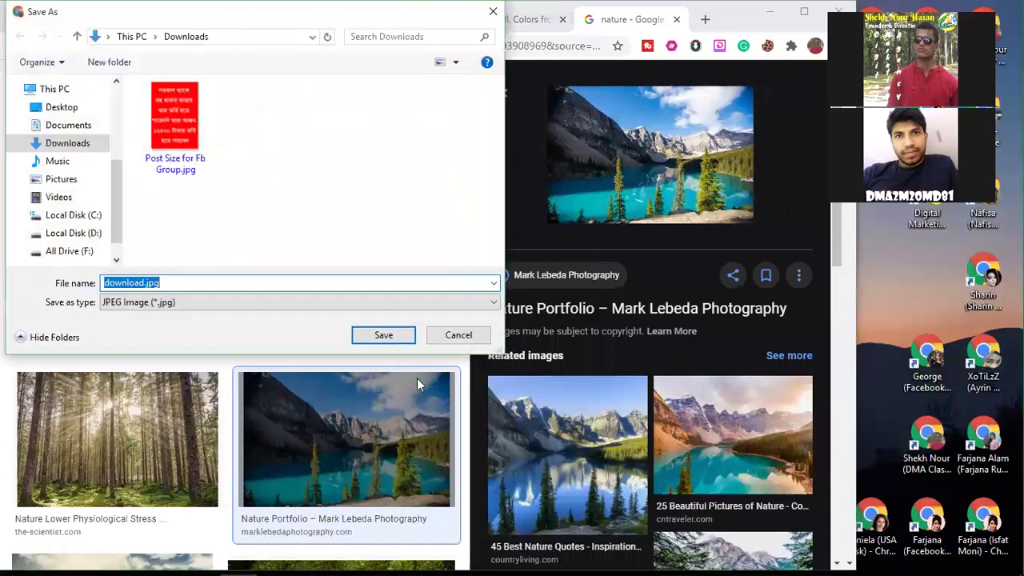
{"action": "left_click", "coordinate": [388, 336]}
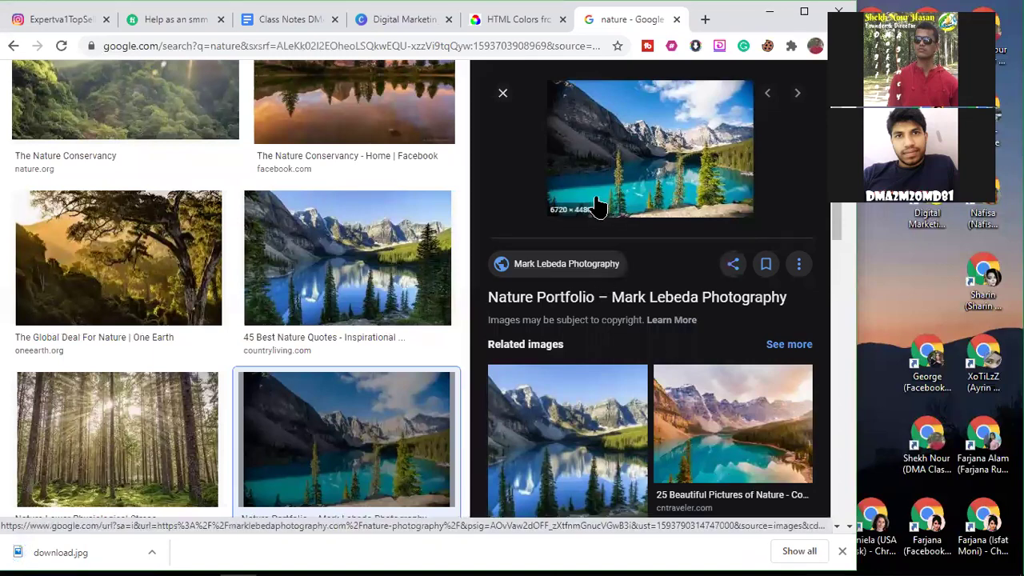
{"action": "left_click", "coordinate": [676, 19]}
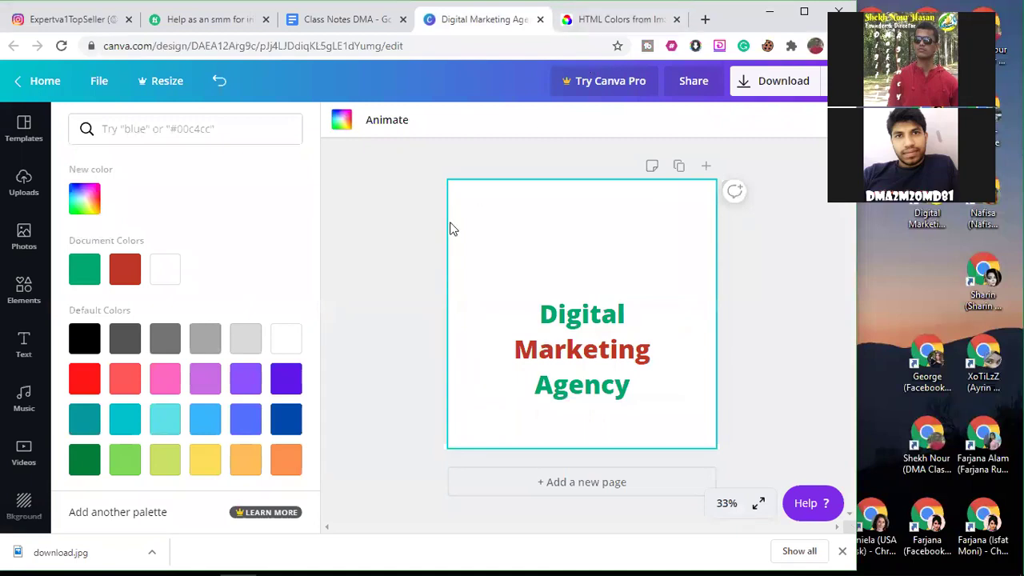
Step: Switch to the HTML Color Codes page and upload download.jpg from the Downloads folder
{"action": "left_click", "coordinate": [601, 24]}
{"action": "scroll", "coordinate": [368, 302], "scroll_direction": "up", "scroll_amount": 3}
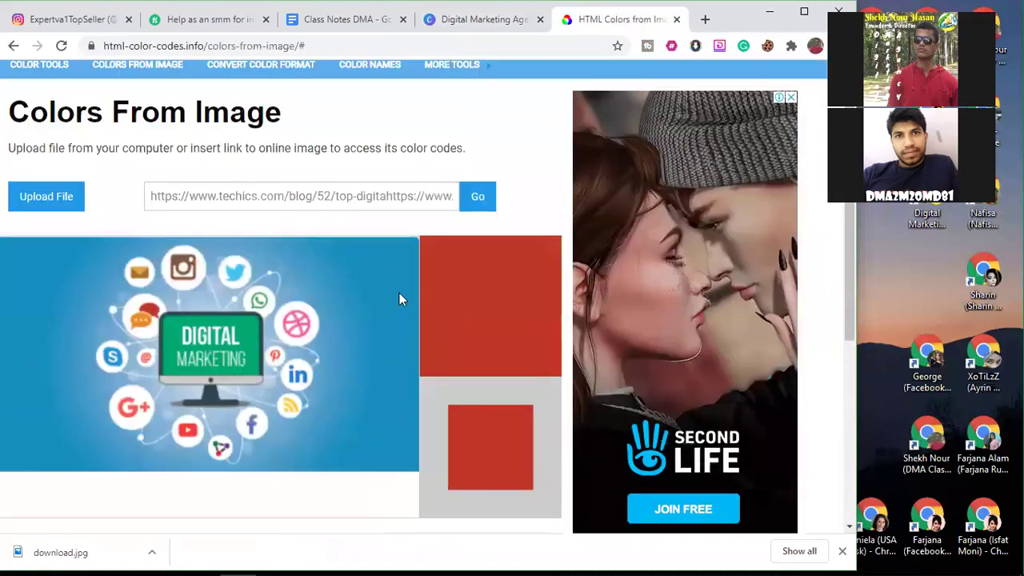
{"action": "left_click", "coordinate": [46, 244]}
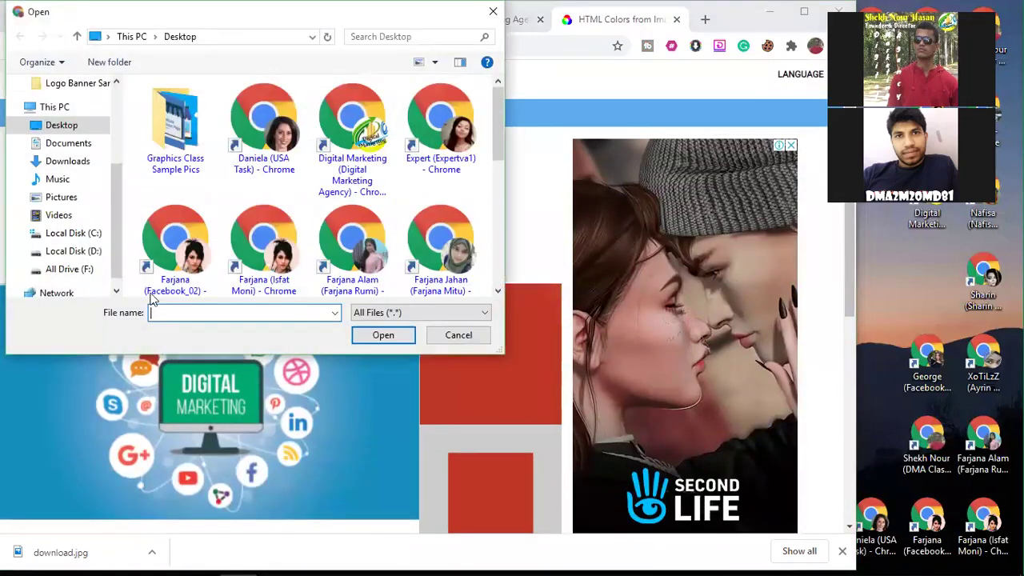
{"action": "left_click", "coordinate": [68, 161]}
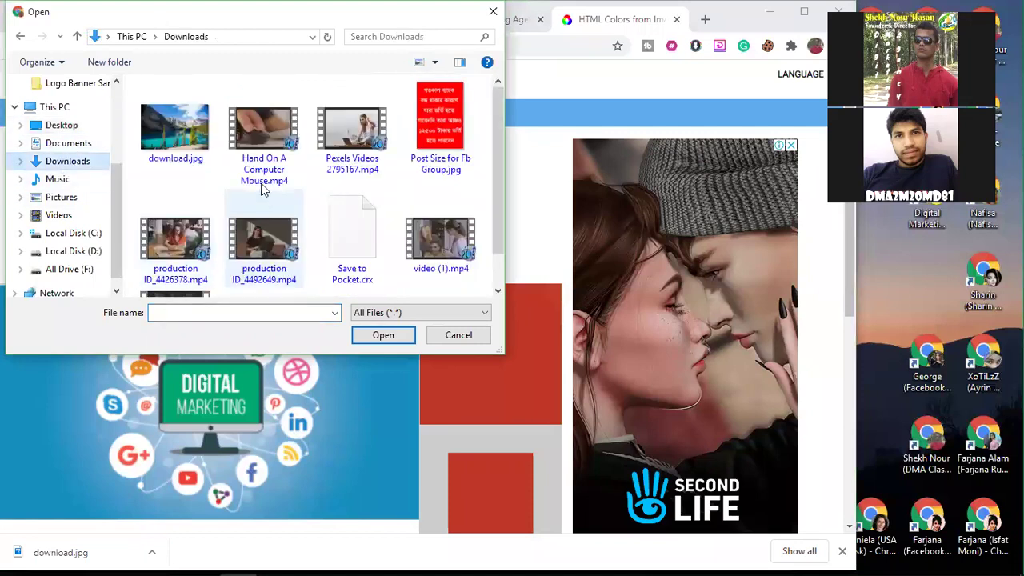
{"action": "left_click", "coordinate": [175, 128]}
{"action": "left_click", "coordinate": [382, 335]}
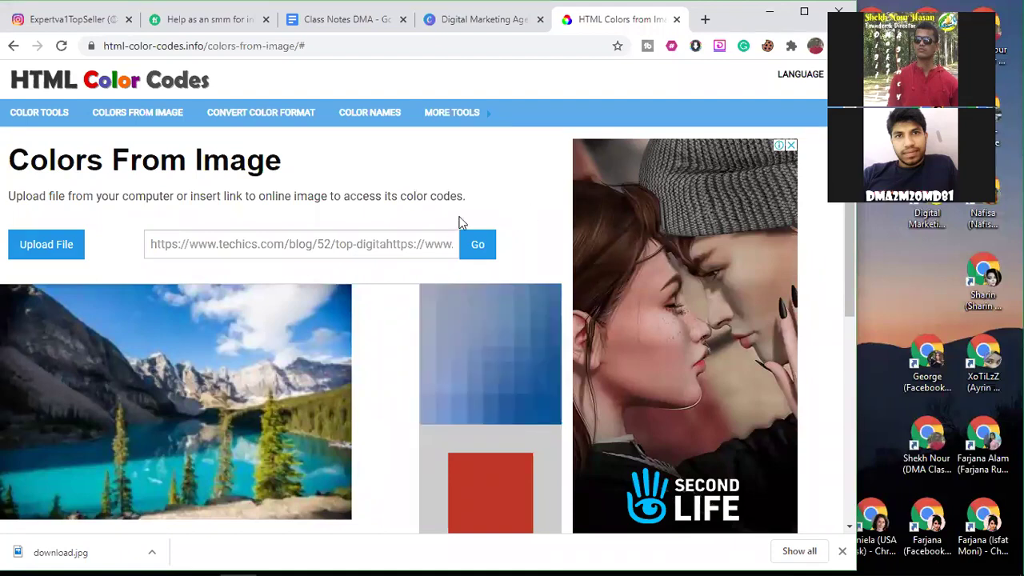
Step: Sample the turquoise of the lake water in the uploaded picture and copy its color code #00B6BC
{"action": "scroll", "coordinate": [487, 214], "scroll_direction": "down", "scroll_amount": 1}
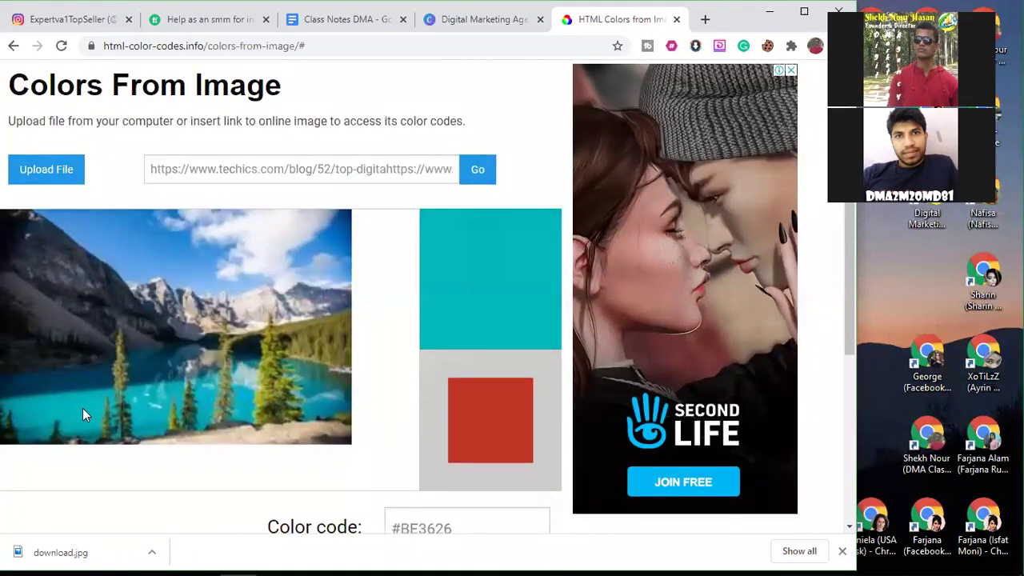
{"action": "left_click", "coordinate": [82, 409]}
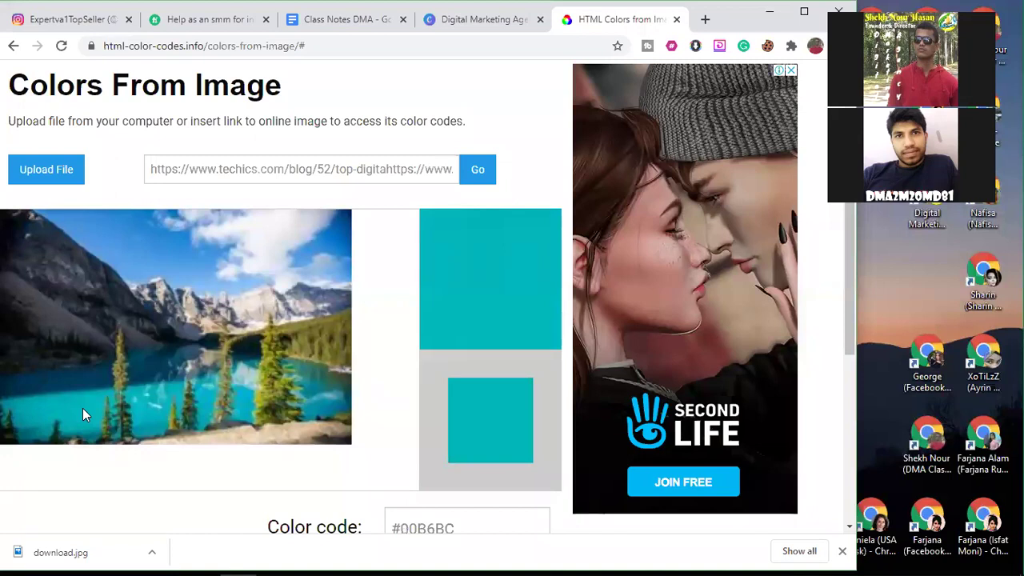
{"action": "scroll", "coordinate": [485, 422], "scroll_direction": "down", "scroll_amount": 3}
{"action": "left_click", "coordinate": [475, 303]}
{"action": "left_click_drag", "start_coordinate": [467, 311], "coordinate": [362, 316]}
{"action": "key", "text": "ctrl+c"}
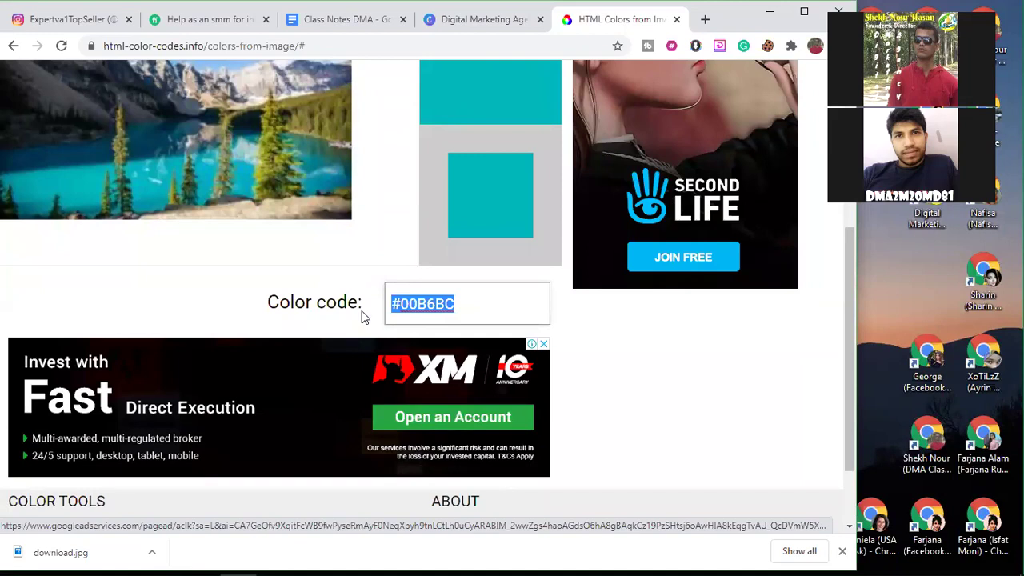
Step: Switch to the Canva design and set the page background color to #00B6BC
{"action": "left_click", "coordinate": [483, 19]}
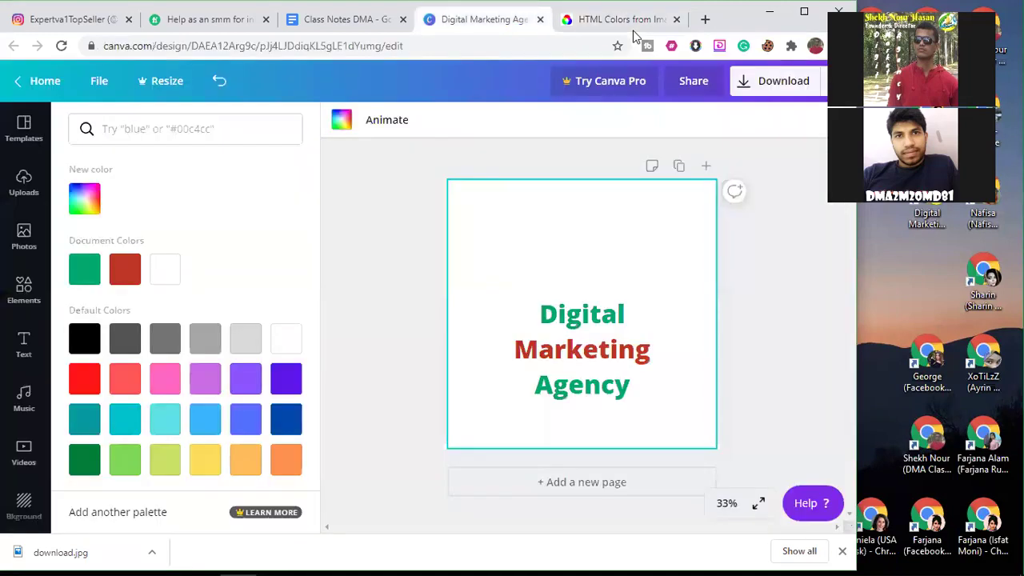
{"action": "left_click", "coordinate": [218, 130]}
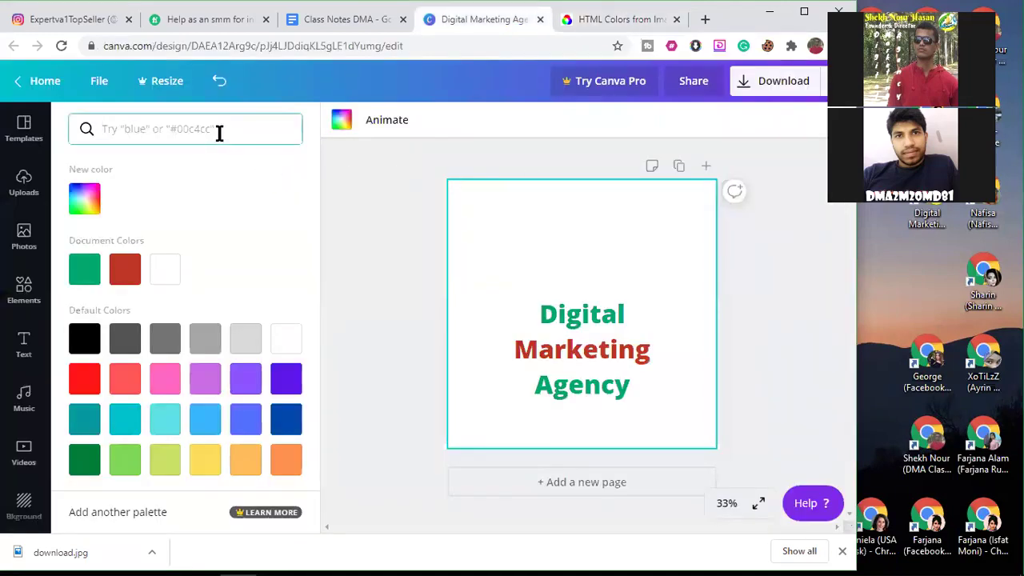
{"action": "key", "text": "ctrl+v"}
{"action": "left_click", "coordinate": [84, 199]}
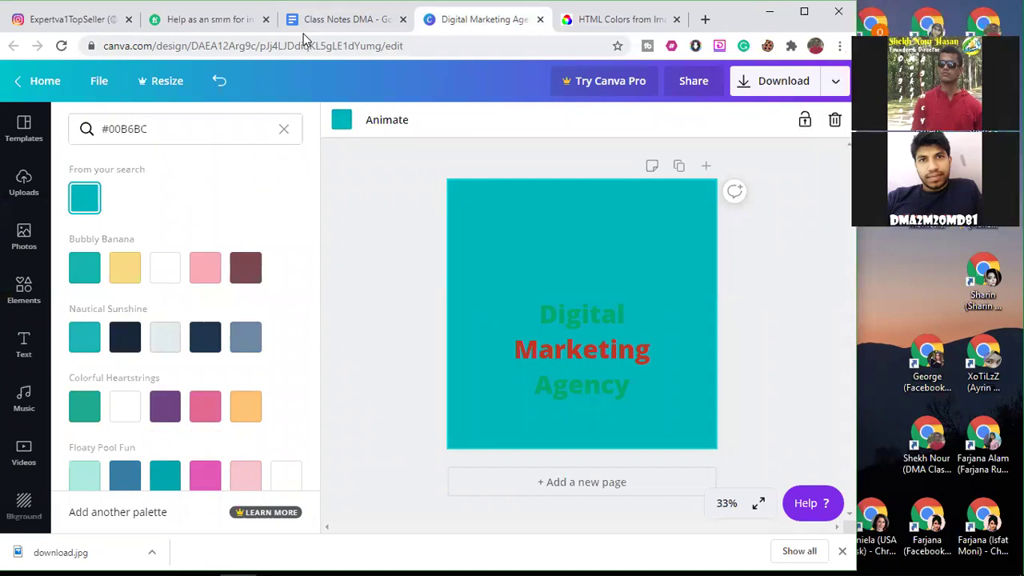
Step: Switch to the Class Notes DMA document and copy the dafont.com link of the free font download site
{"action": "left_click", "coordinate": [358, 24]}
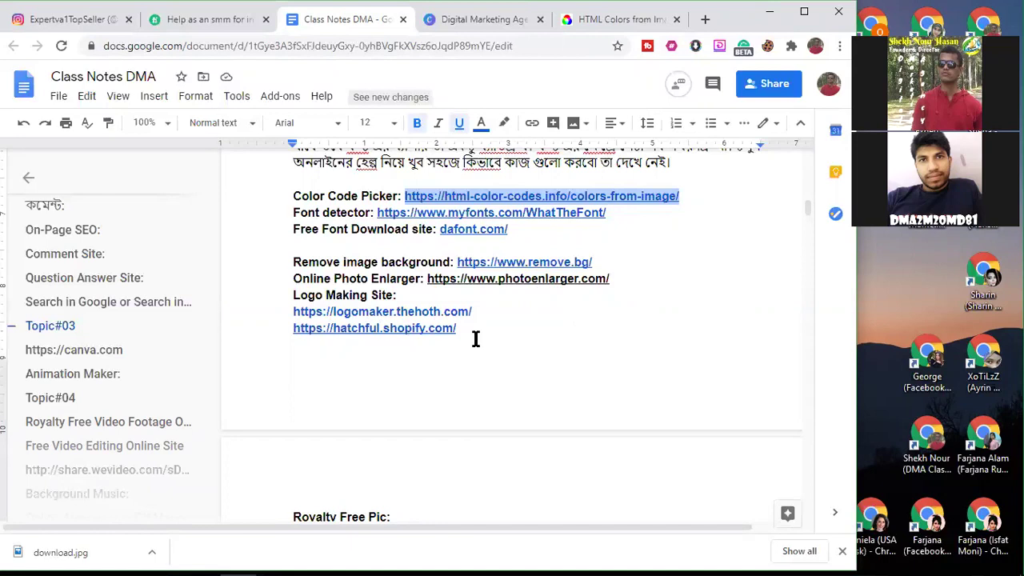
{"action": "left_click", "coordinate": [607, 213]}
{"action": "left_click_drag", "start_coordinate": [489, 211], "coordinate": [389, 211]}
{"action": "left_click_drag", "start_coordinate": [519, 230], "coordinate": [438, 232]}
{"action": "key", "text": "ctrl+c"}
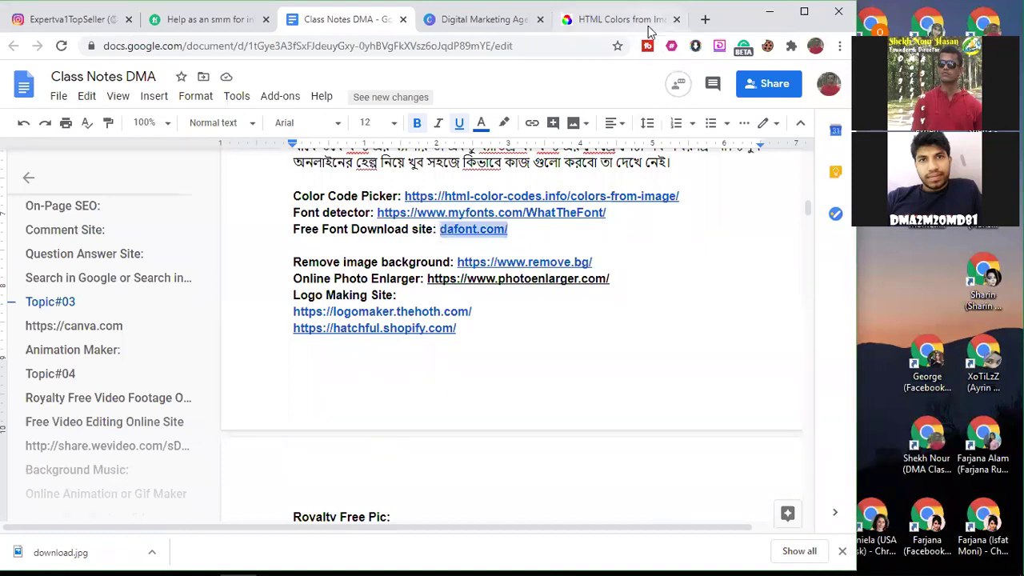
Step: Close the HTML Color Codes page, open dafont.com in a new tab and view the recently added fonts
{"action": "left_click", "coordinate": [676, 19]}
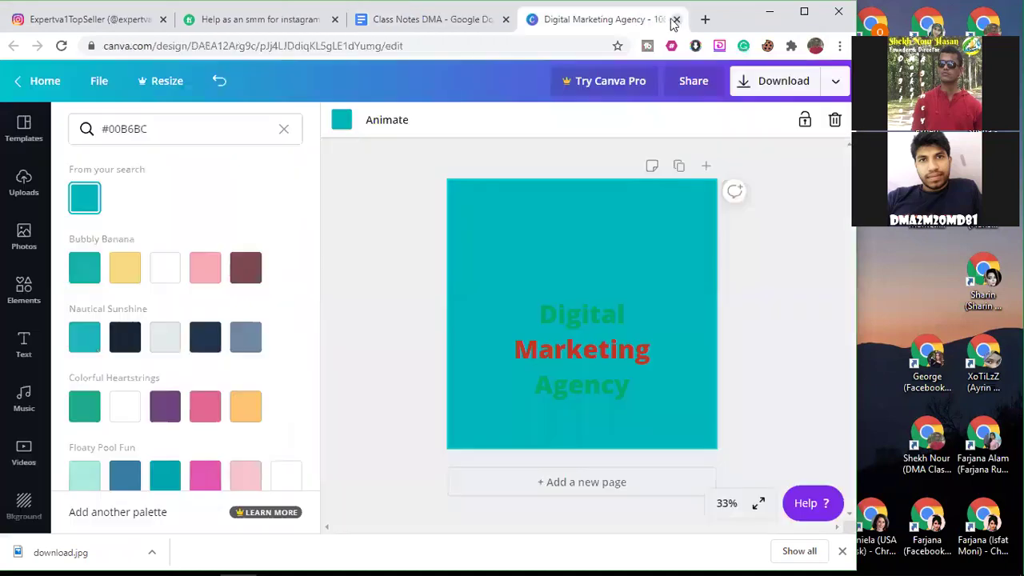
{"action": "left_click", "coordinate": [704, 20]}
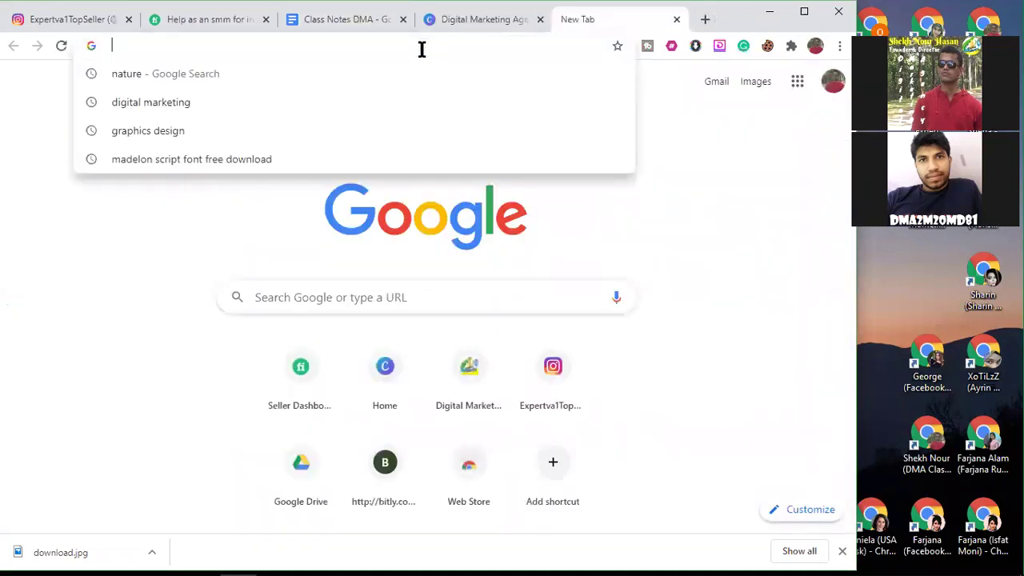
{"action": "key", "text": "ctrl+v"}
{"action": "left_click", "coordinate": [451, 74]}
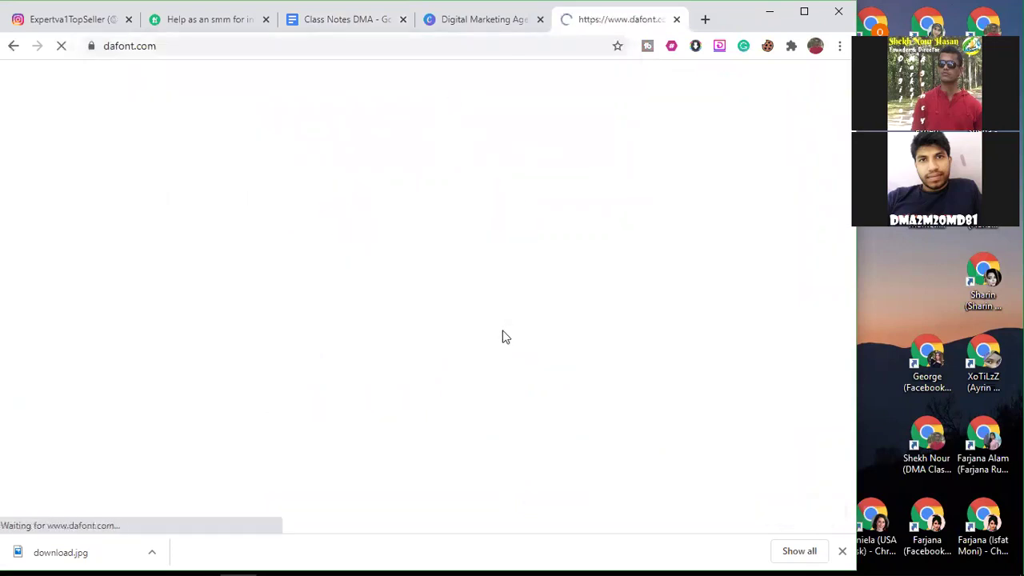
{"action": "scroll", "coordinate": [506, 337], "scroll_direction": "down", "scroll_amount": 3}
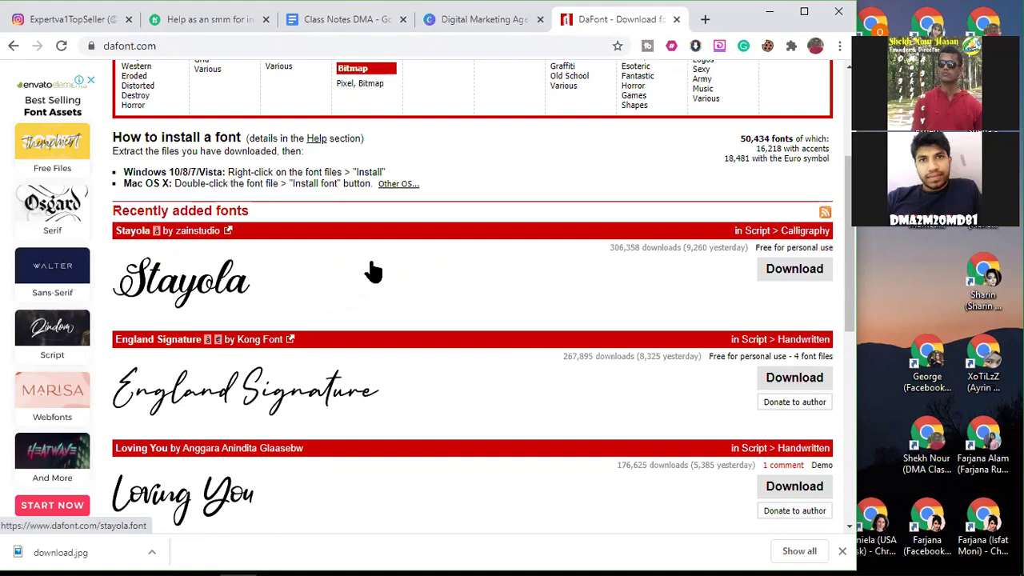
Step: Return to the class notes and examine the Font detector link to myfonts.com/WhatTheFont and the font download site below it
{"action": "key", "text": "ctrl+shift+Tab"}
{"action": "key", "text": "ctrl+shift+Tab"}
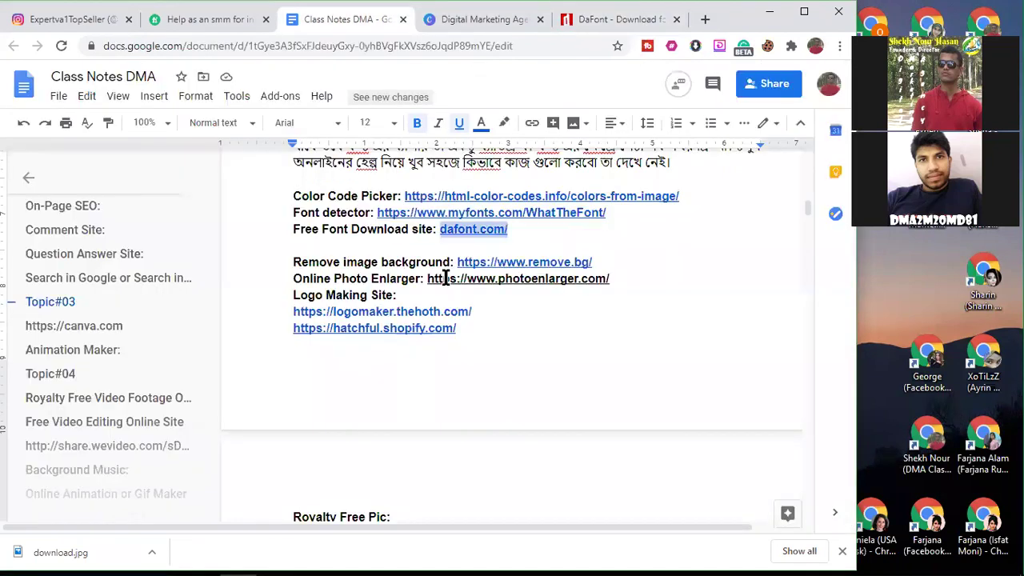
{"action": "left_click", "coordinate": [614, 214]}
{"action": "left_click_drag", "start_coordinate": [614, 215], "coordinate": [377, 215]}
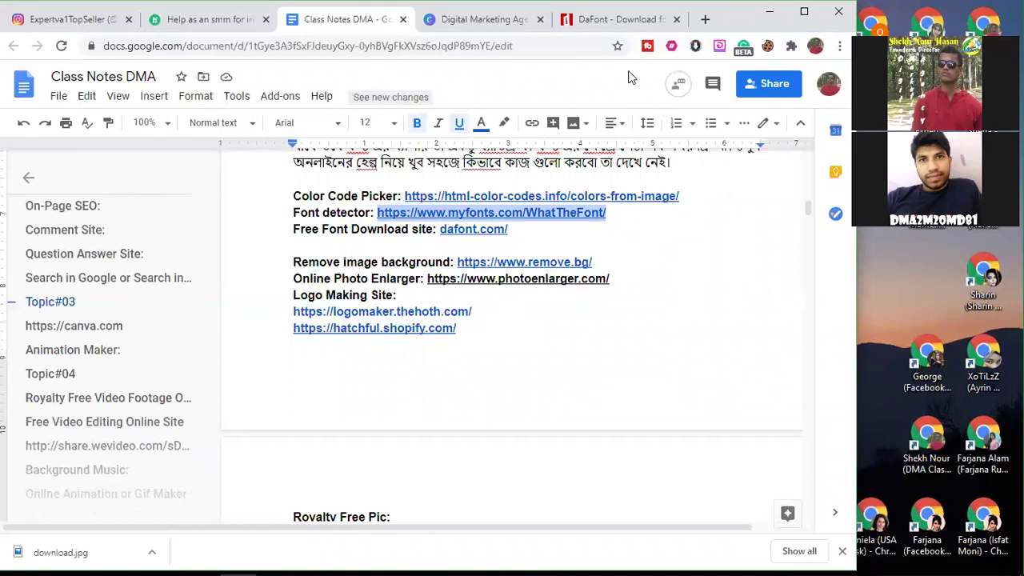
{"action": "left_click", "coordinate": [618, 217]}
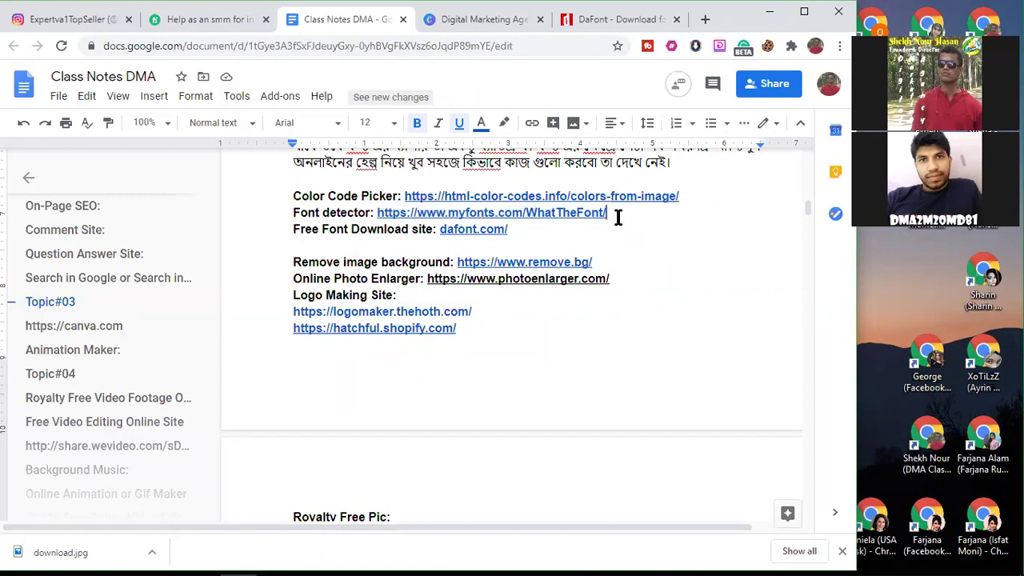
{"action": "left_click_drag", "start_coordinate": [617, 212], "coordinate": [375, 214]}
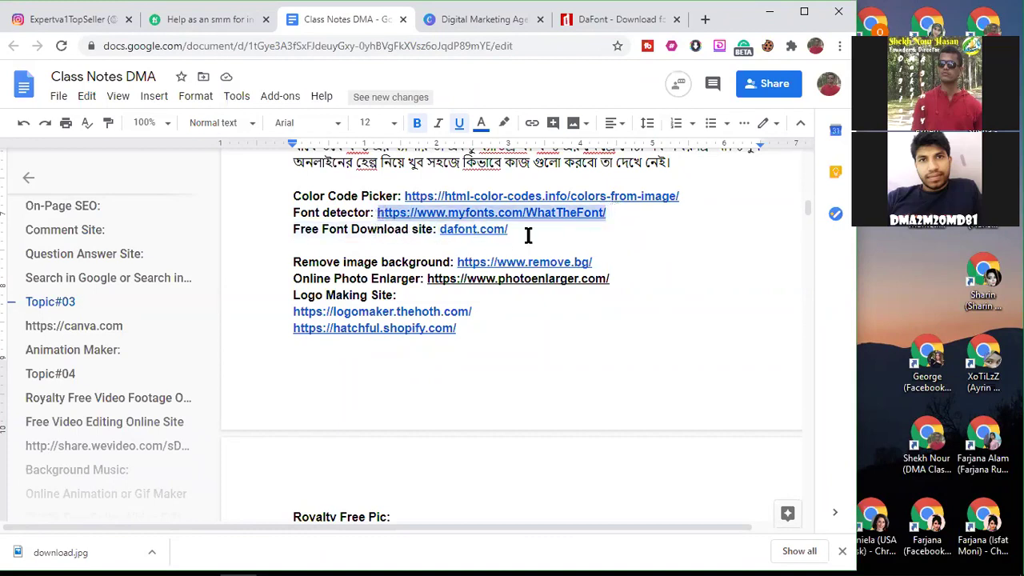
{"action": "left_click", "coordinate": [611, 213]}
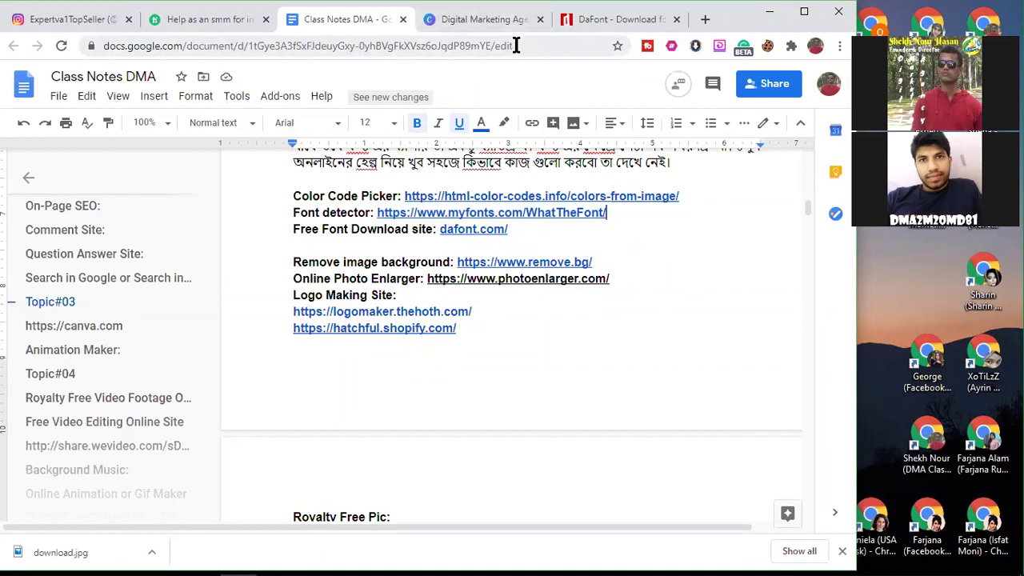
{"action": "left_click_drag", "start_coordinate": [607, 213], "coordinate": [375, 213]}
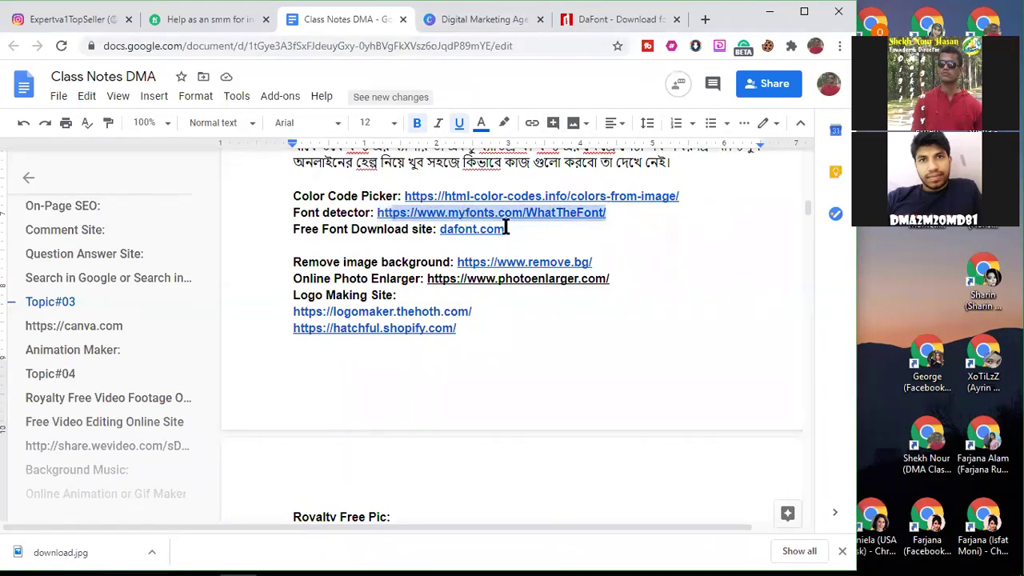
{"action": "left_click_drag", "start_coordinate": [610, 222], "coordinate": [378, 218]}
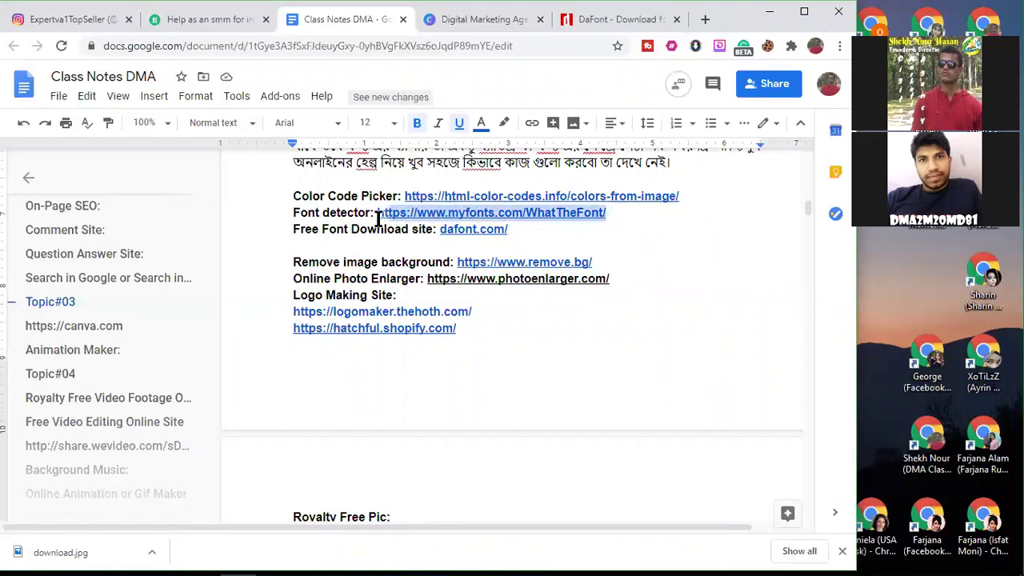
{"action": "left_click", "coordinate": [520, 230]}
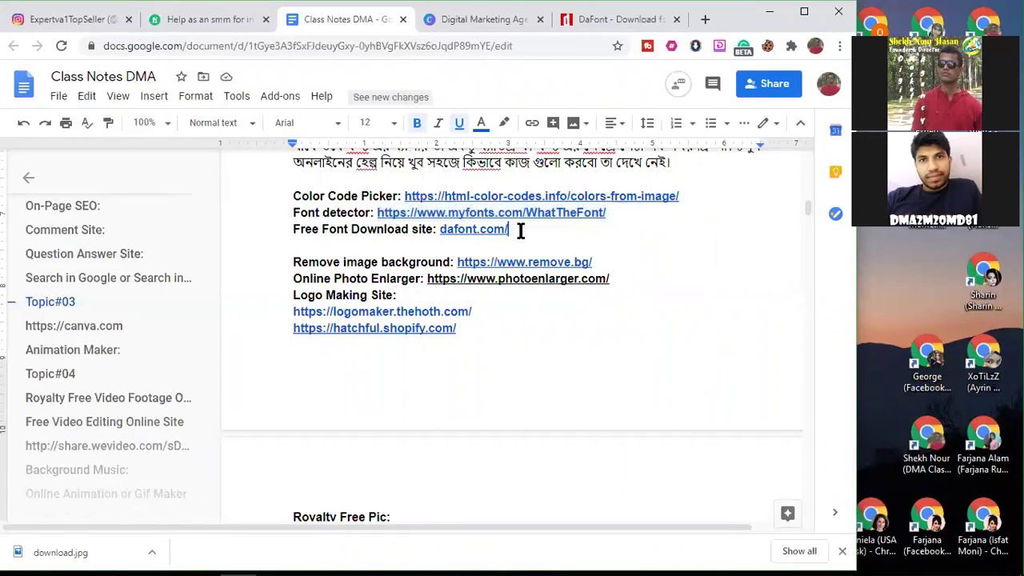
Step: Switch to the DaFont page, download the Stayola font and show stayola.zip in its folder
{"action": "left_click", "coordinate": [610, 21]}
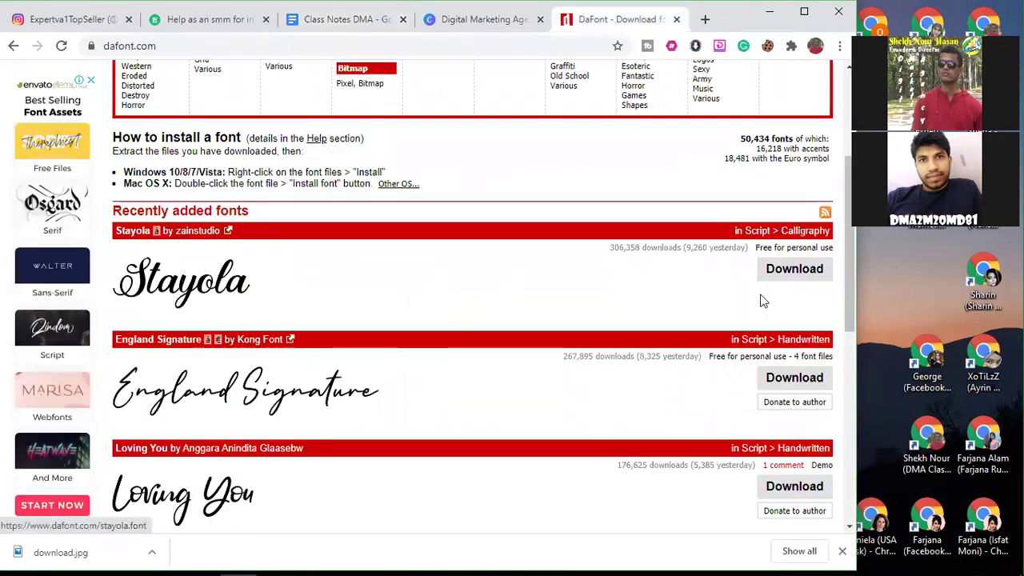
{"action": "left_click", "coordinate": [778, 274]}
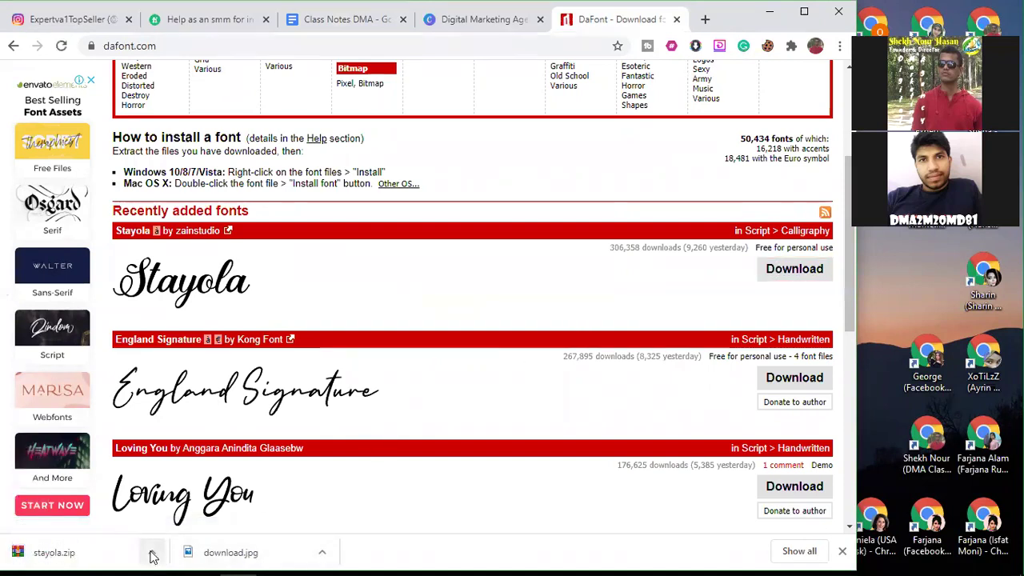
{"action": "left_click", "coordinate": [152, 552]}
{"action": "left_click", "coordinate": [185, 502]}
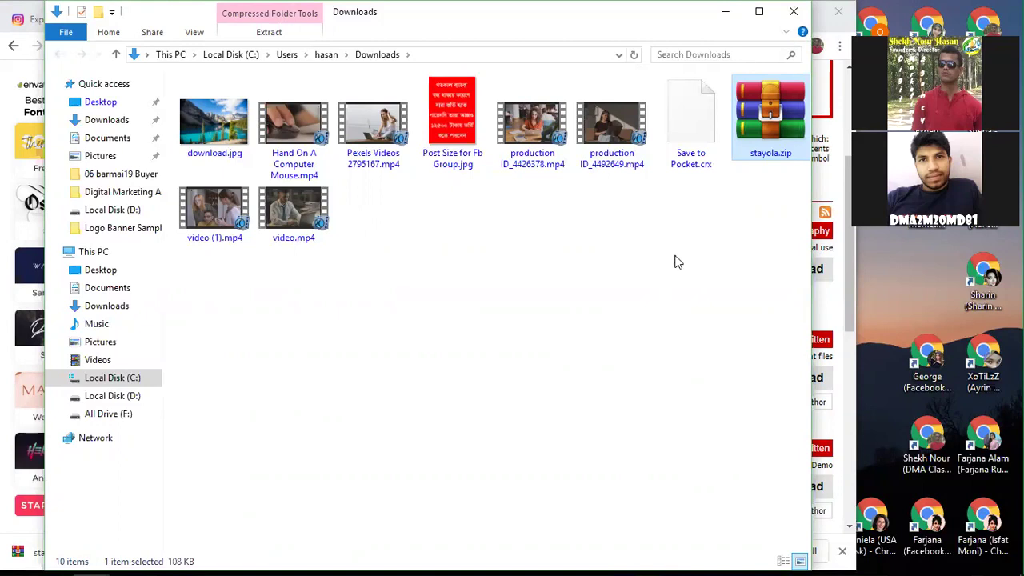
Step: Open stayola.zip with Windows Explorer and copy Stayola.ttf out of it into the Downloads folder
{"action": "double_click", "coordinate": [758, 105]}
{"action": "right_click", "coordinate": [761, 111]}
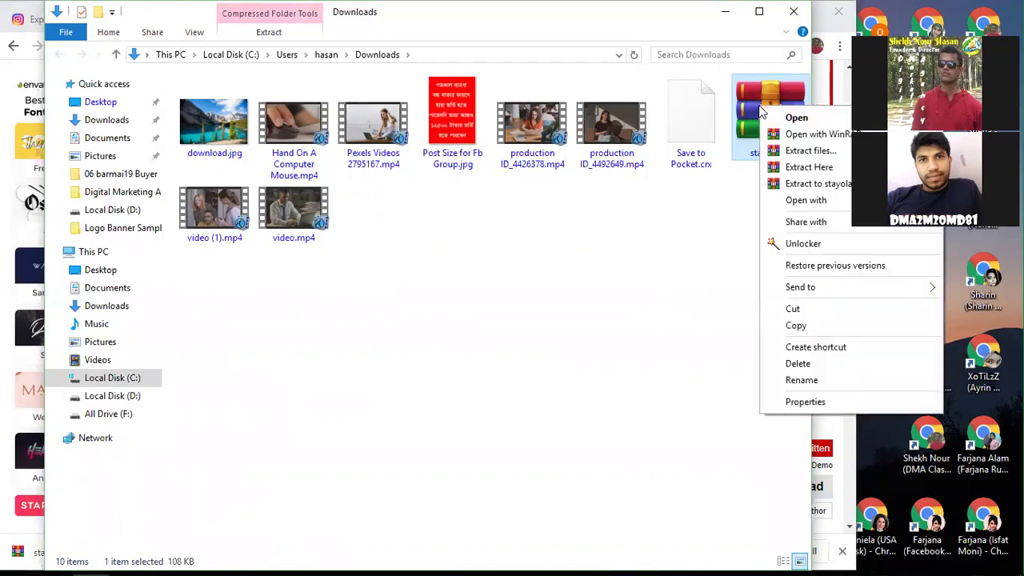
{"action": "mouse_move", "coordinate": [812, 205]}
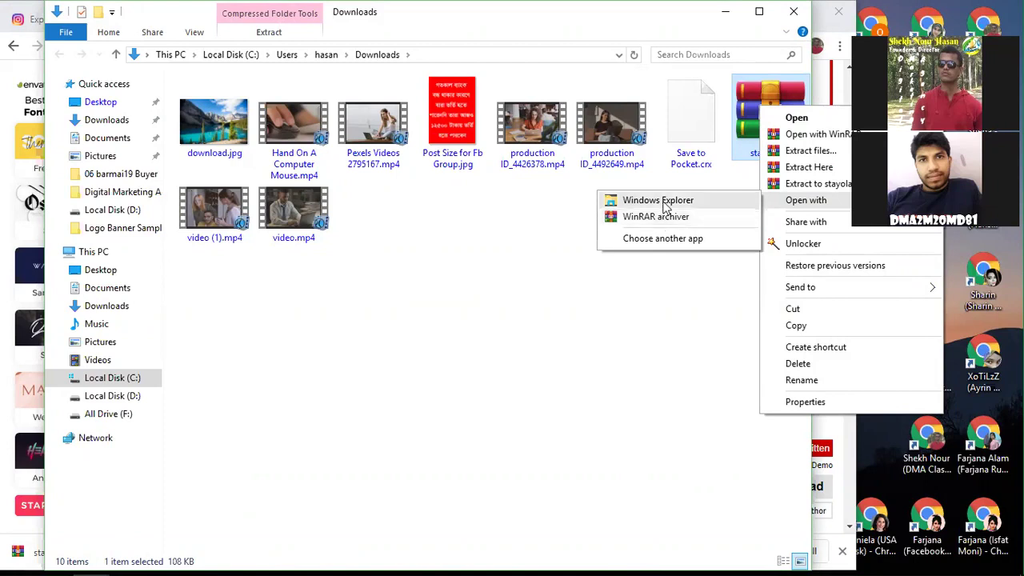
{"action": "left_click", "coordinate": [678, 201]}
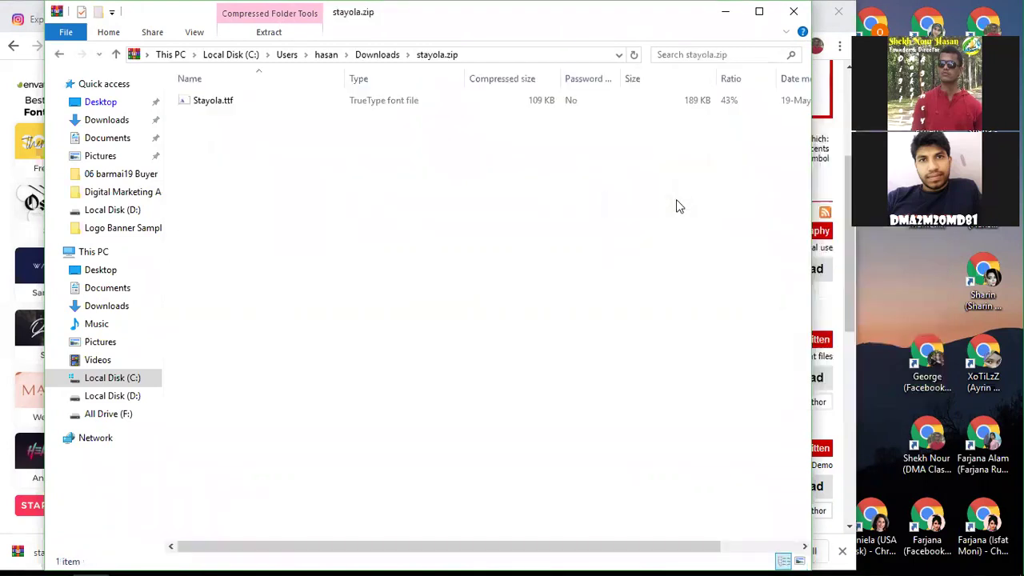
{"action": "right_click", "coordinate": [198, 100]}
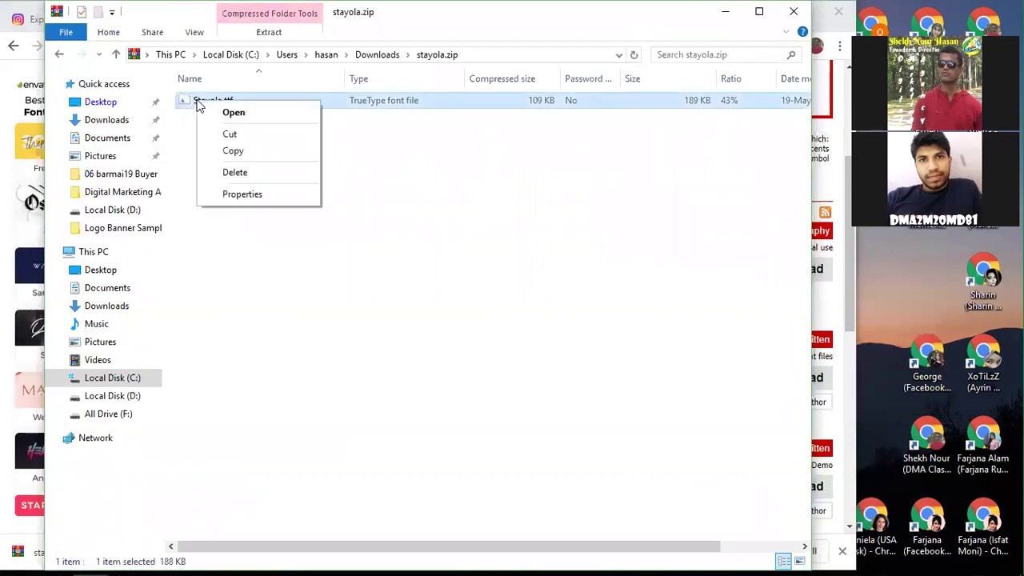
{"action": "left_click", "coordinate": [232, 152]}
{"action": "left_click", "coordinate": [116, 55]}
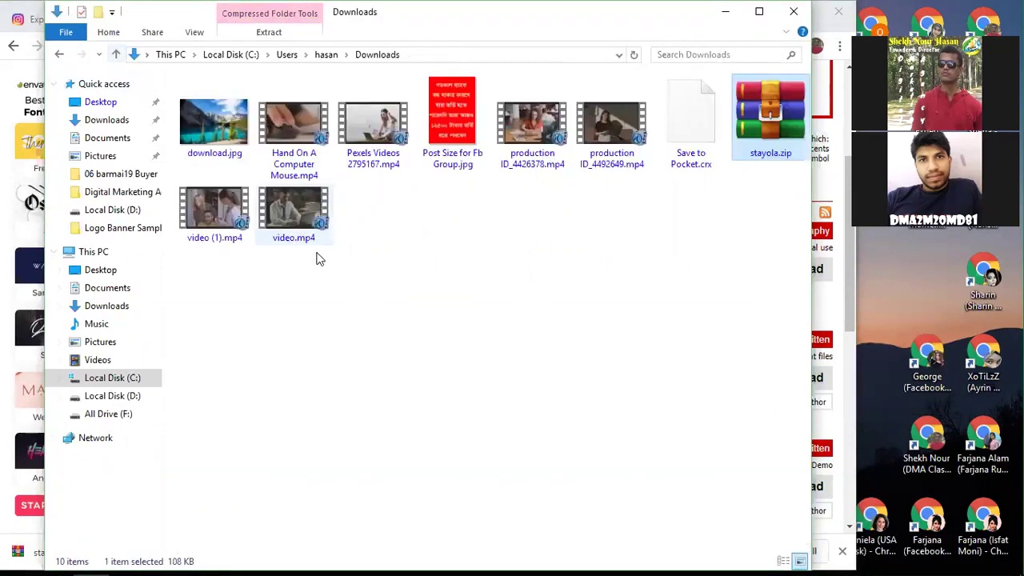
{"action": "right_click", "coordinate": [492, 302]}
{"action": "left_click", "coordinate": [528, 403]}
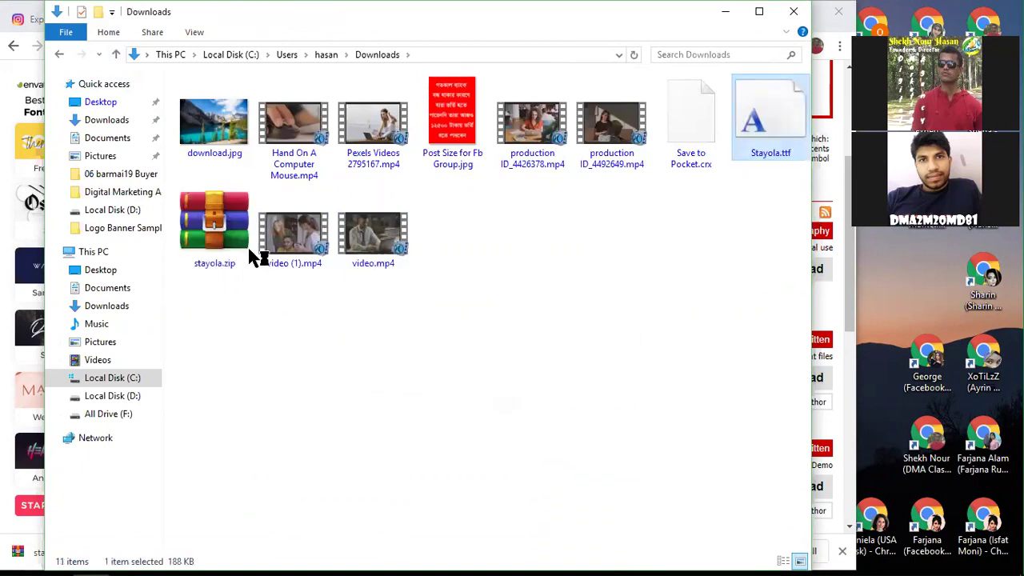
Step: Open stayola.zip in WinRAR, extract its contents to the Desktop and close the archive window
{"action": "left_click", "coordinate": [223, 223]}
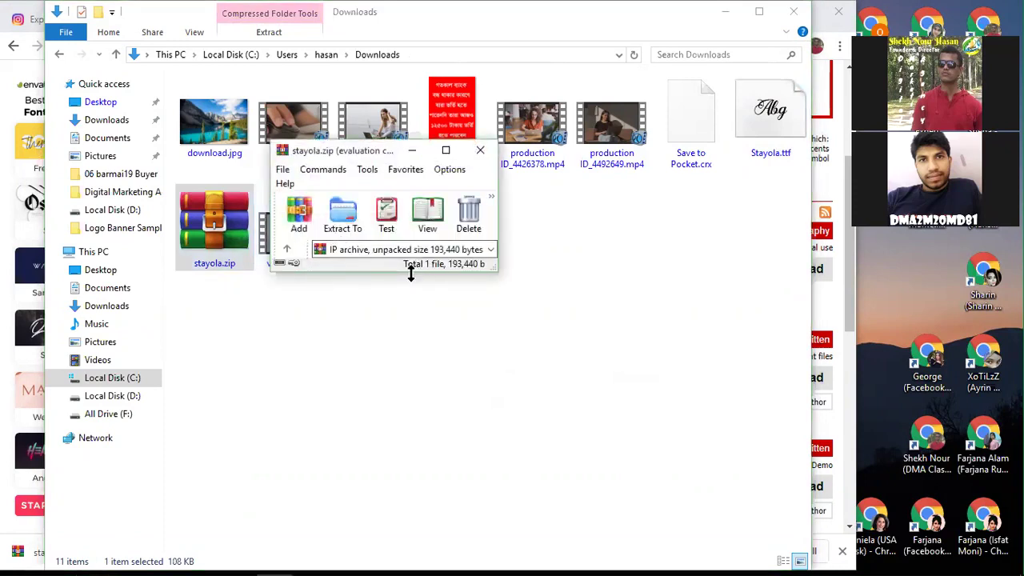
{"action": "left_click", "coordinate": [342, 215]}
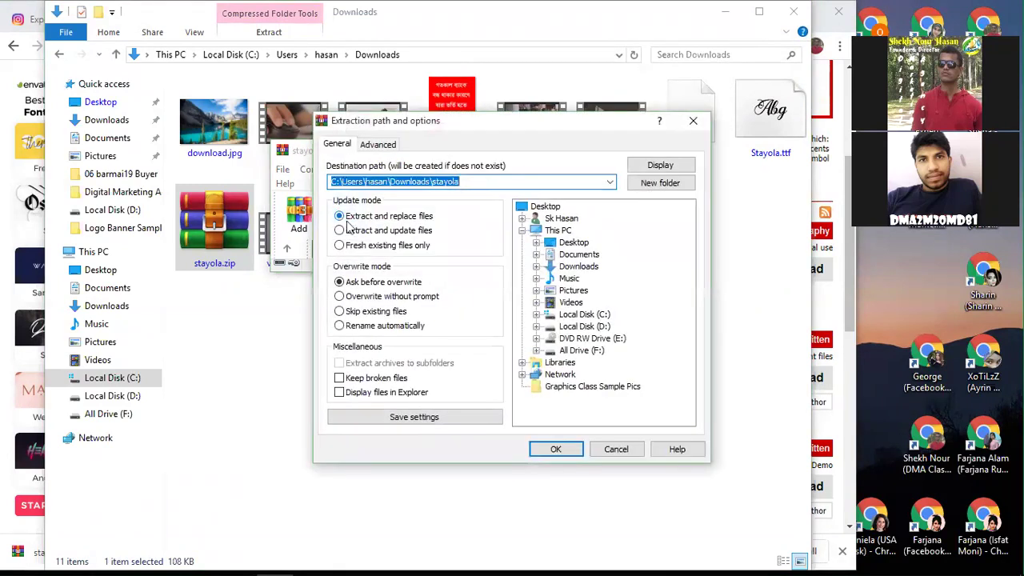
{"action": "left_click", "coordinate": [577, 242]}
{"action": "left_click", "coordinate": [555, 455]}
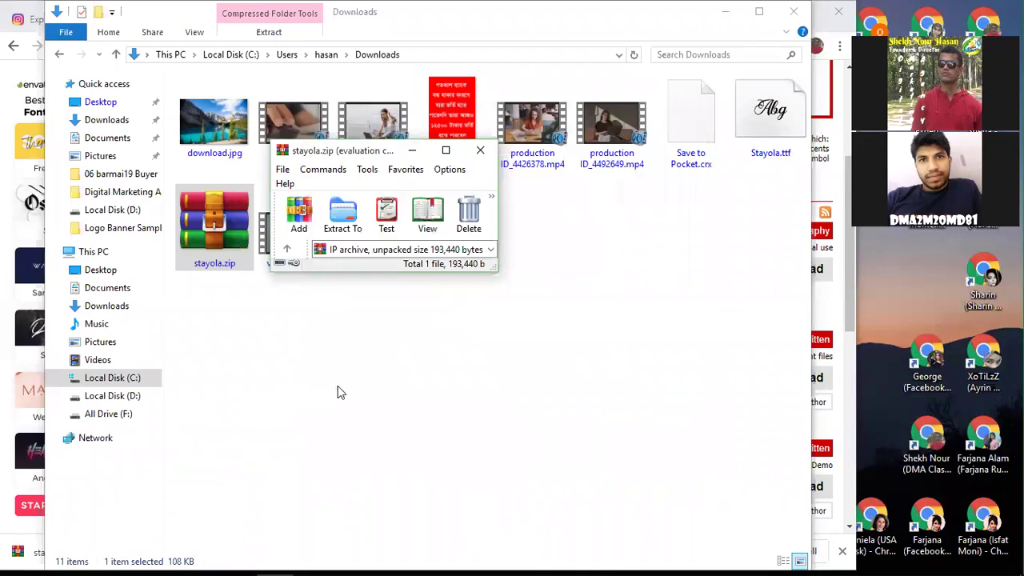
{"action": "left_click", "coordinate": [480, 151]}
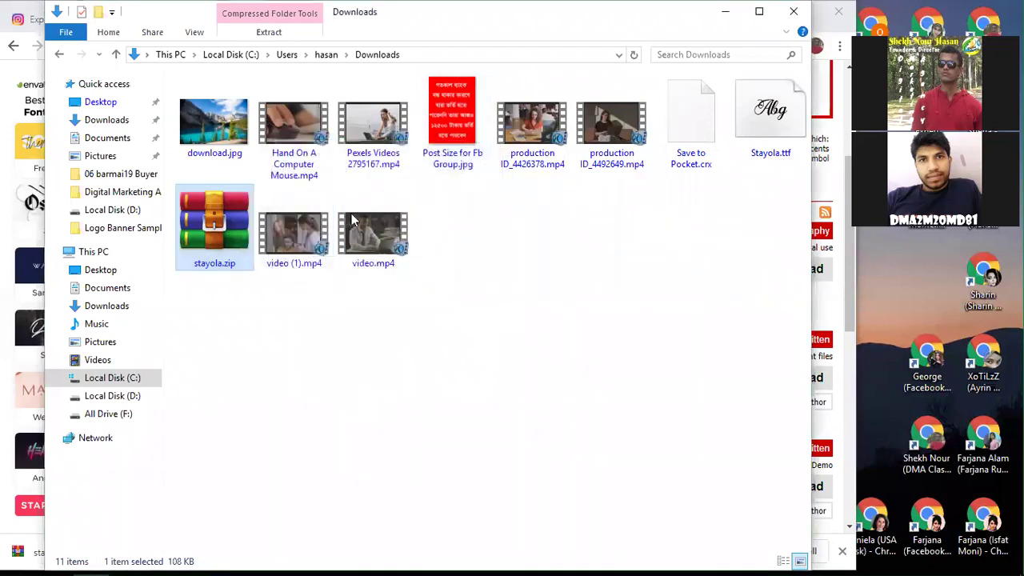
Step: Delete stayola.zip from the Downloads folder, keeping the Stayola.ttf font file
{"action": "left_click", "coordinate": [766, 128]}
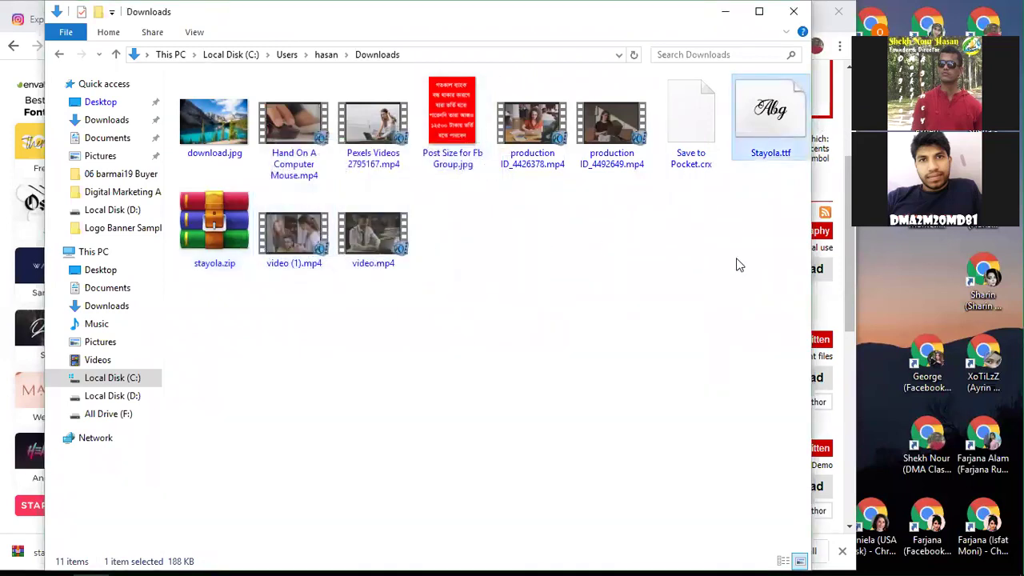
{"action": "left_click", "coordinate": [241, 244]}
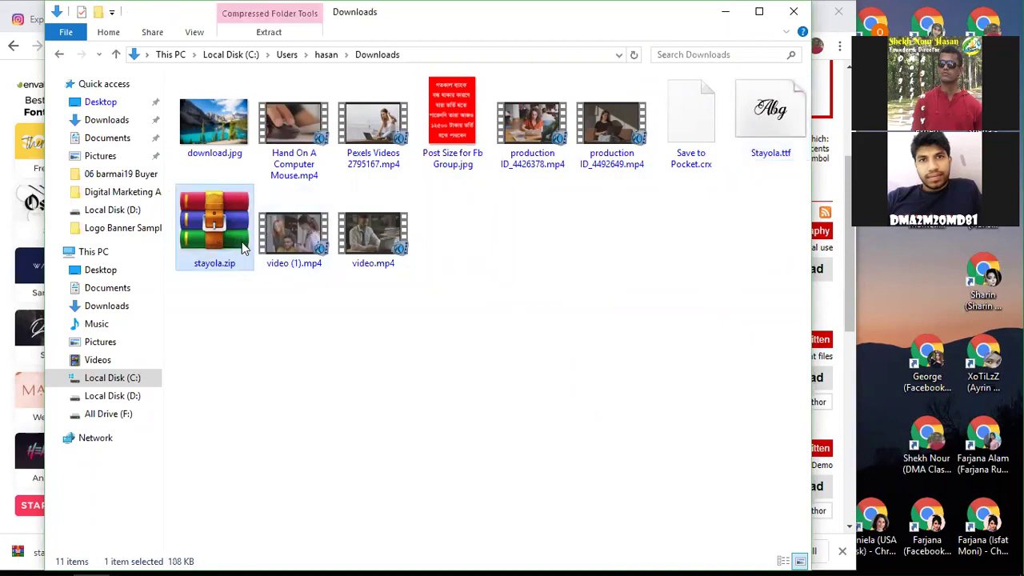
{"action": "key", "text": "Delete"}
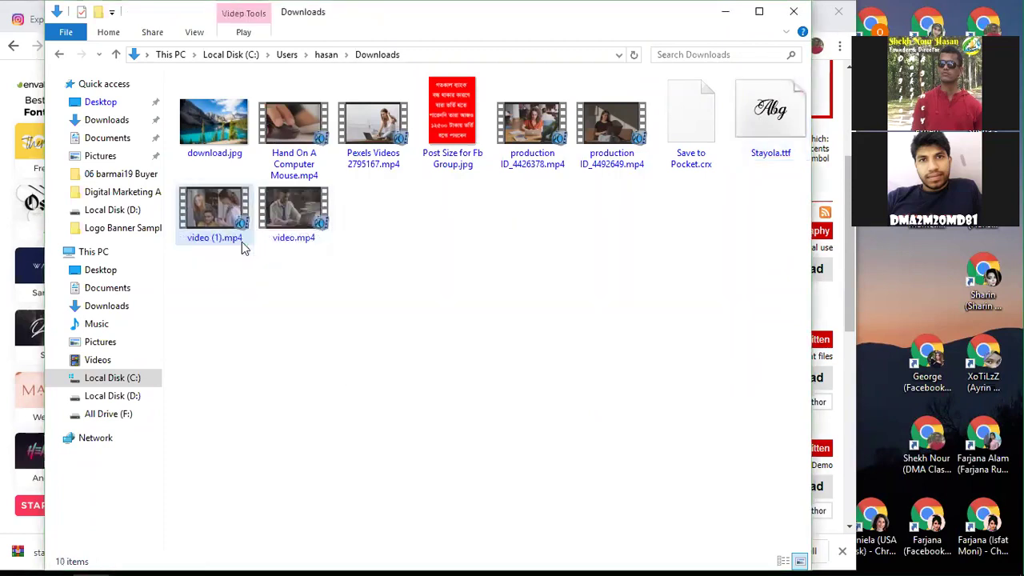
Step: View the file options offered for Stayola.ttf, including Install, and dismiss them without choosing any
{"action": "left_click", "coordinate": [766, 129]}
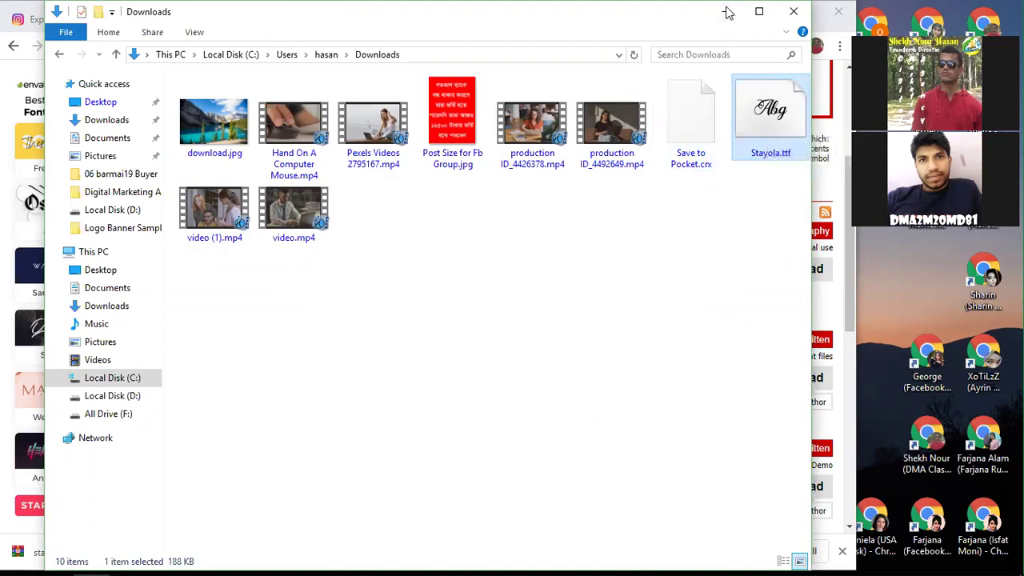
{"action": "right_click", "coordinate": [771, 122]}
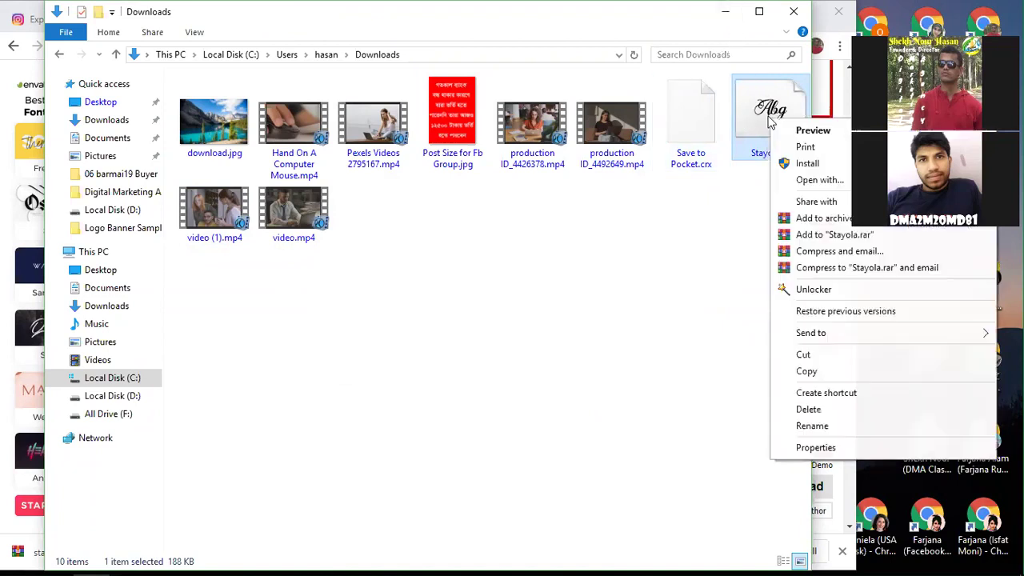
{"action": "left_click", "coordinate": [727, 384]}
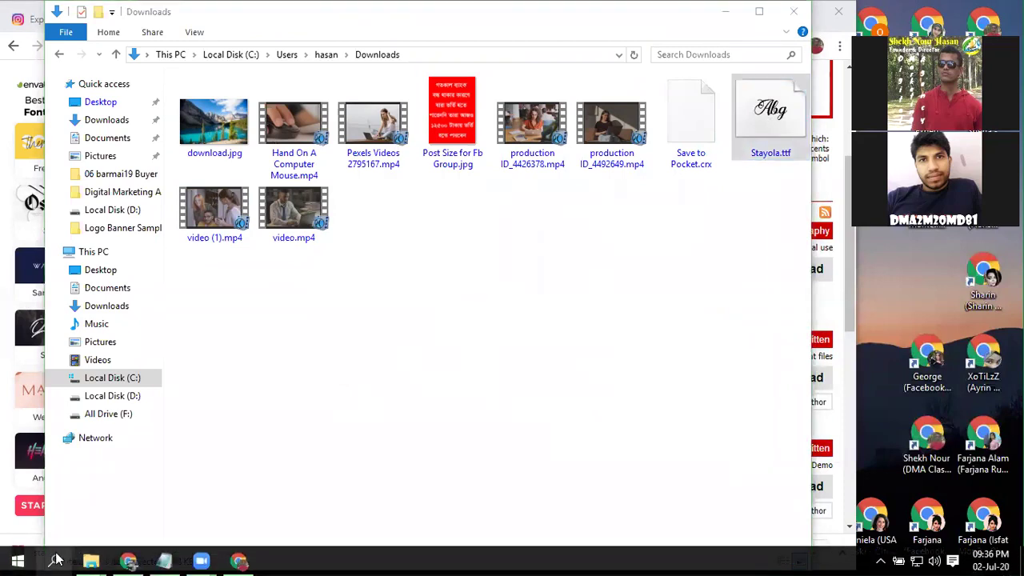
Step: Search Windows for "control panel", open Control Panel and go to its Fonts folder
{"action": "left_click", "coordinate": [55, 559]}
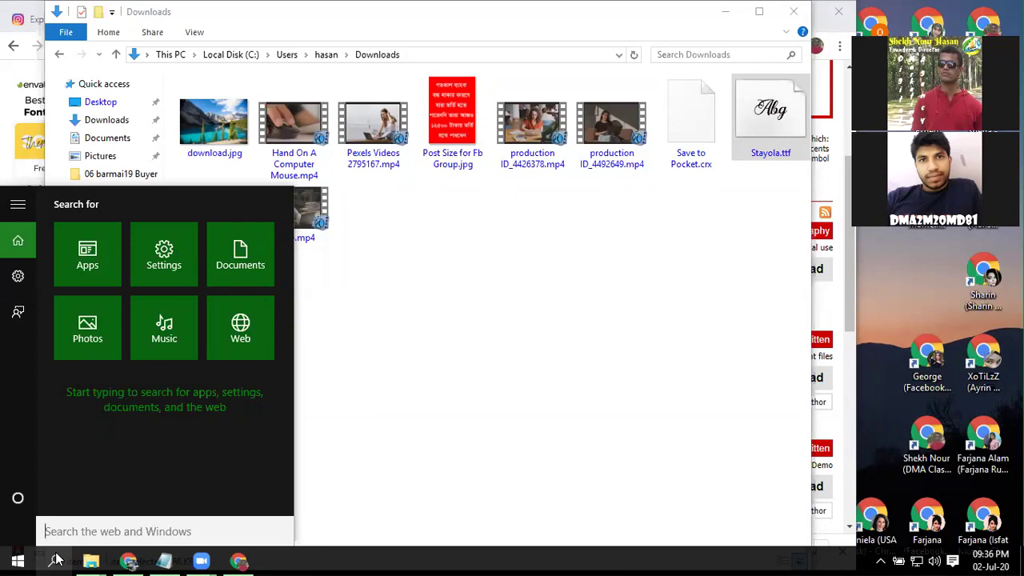
{"action": "type", "text": "contr"}
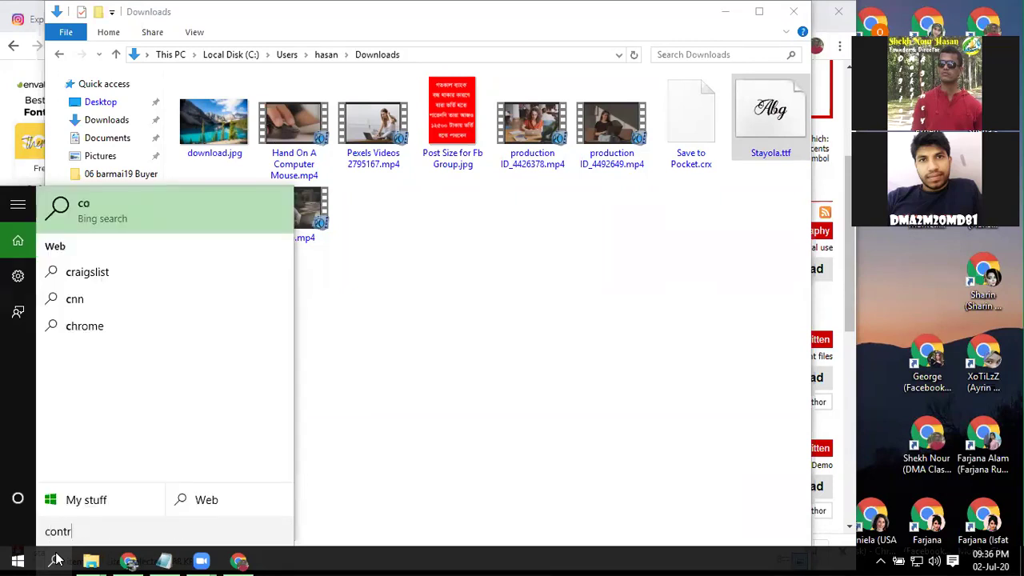
{"action": "type", "text": "ol panel"}
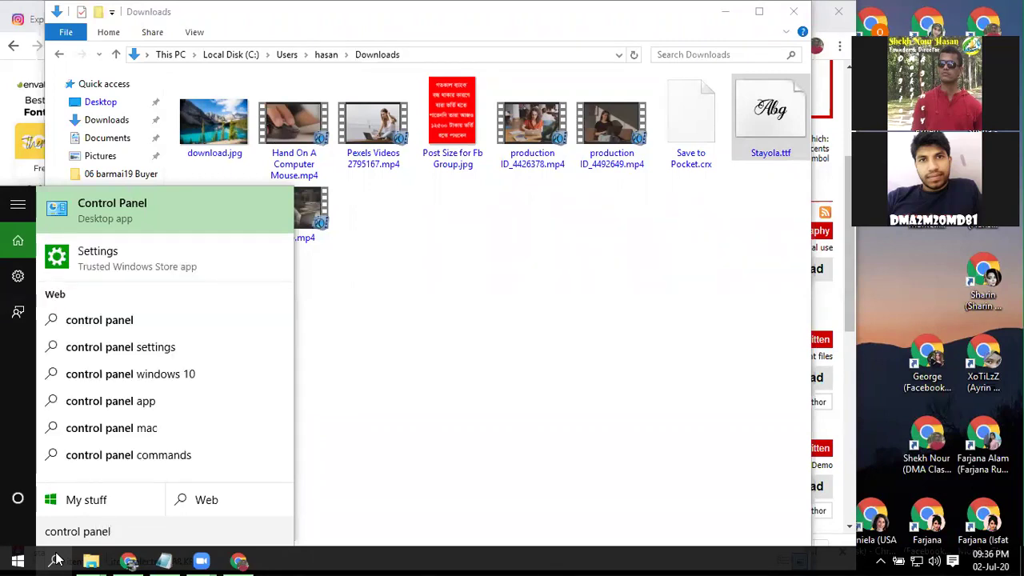
{"action": "key", "text": "Return"}
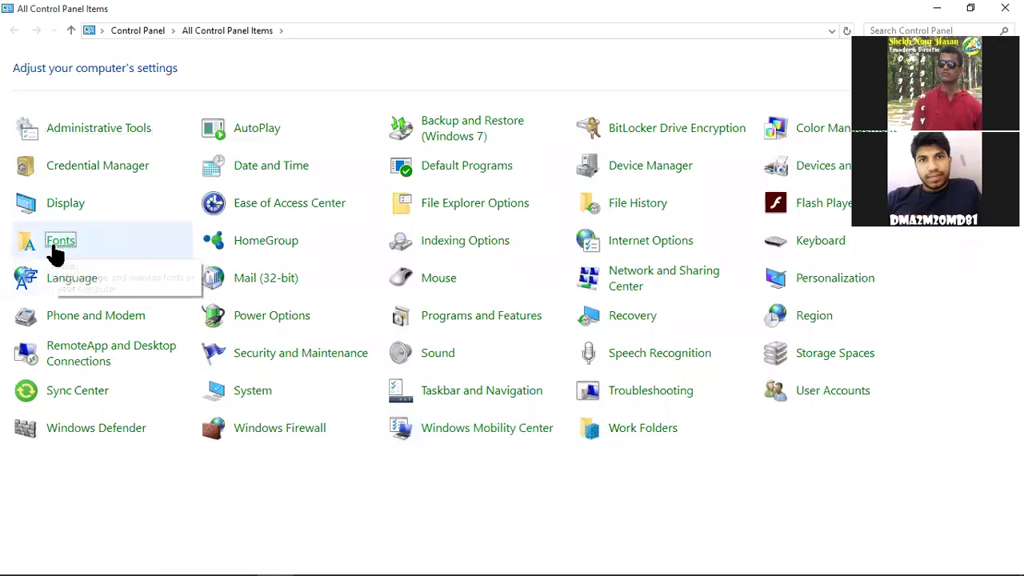
{"action": "left_click", "coordinate": [58, 249]}
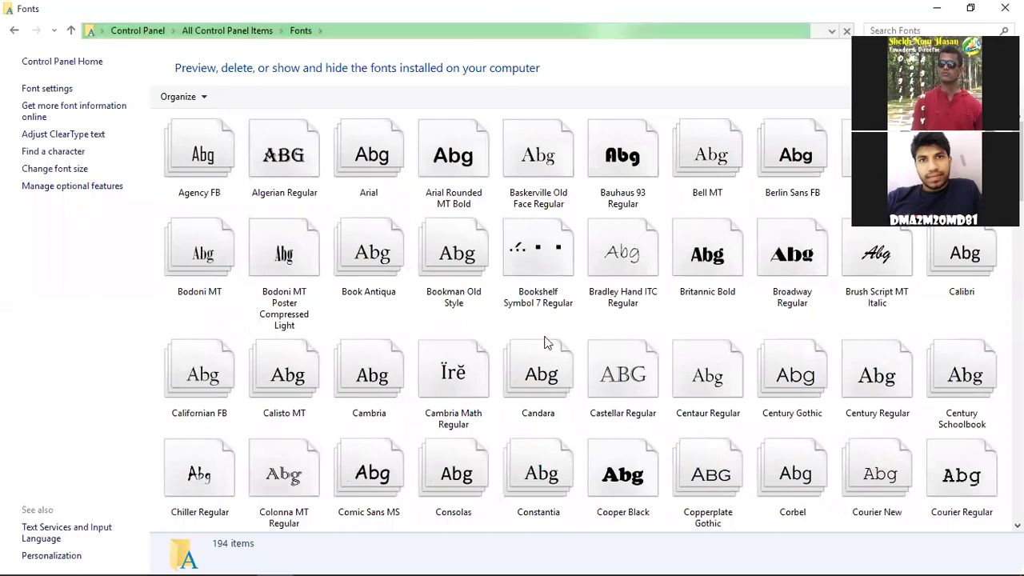
Step: Install the Stayola font by pasting the copied Stayola.ttf into an empty area at the end of the Fonts folder
{"action": "scroll", "coordinate": [571, 338], "scroll_direction": "down", "scroll_amount": 10}
{"action": "scroll", "coordinate": [616, 475], "scroll_direction": "down", "scroll_amount": 5}
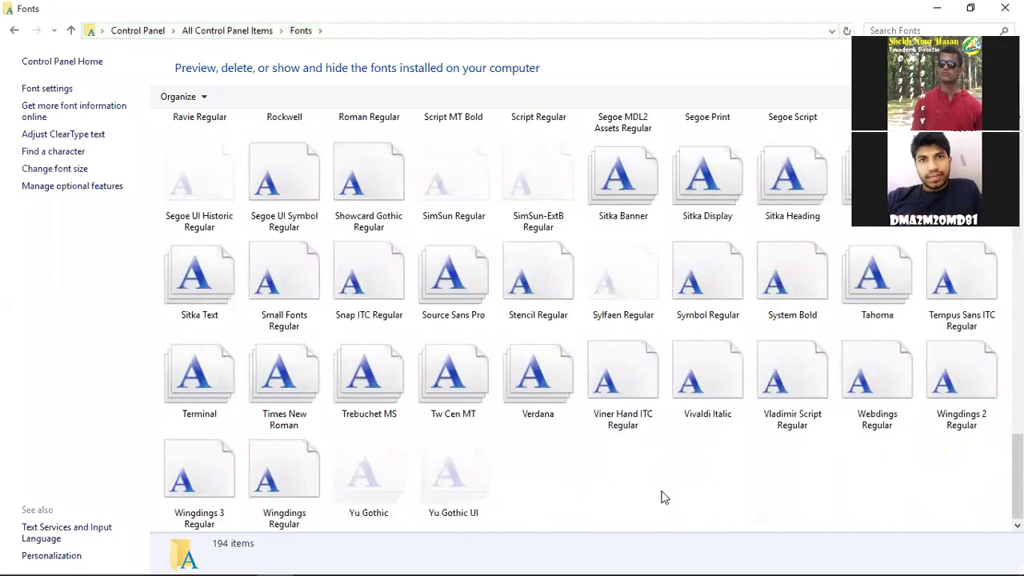
{"action": "left_click", "coordinate": [625, 379]}
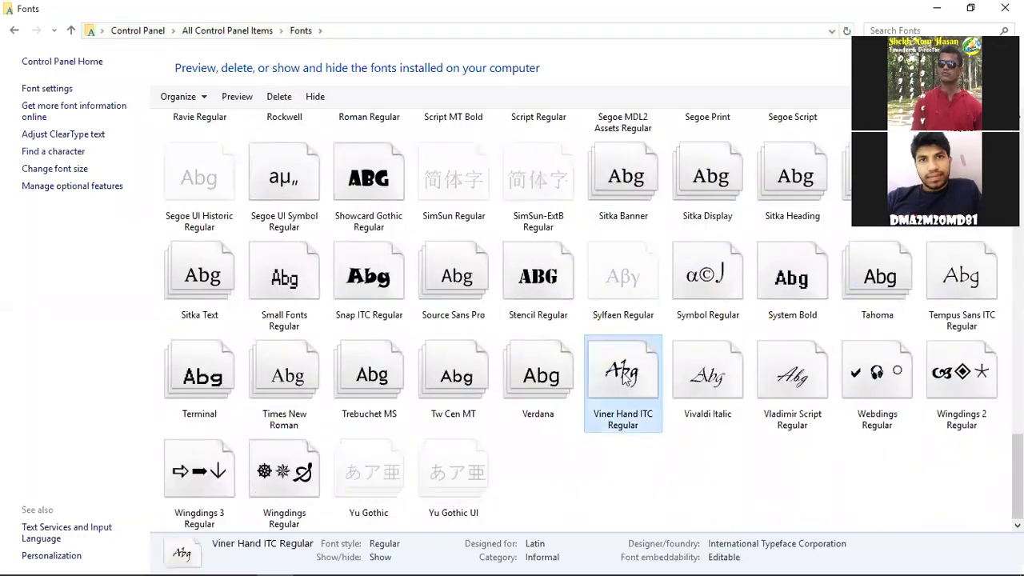
{"action": "left_click", "coordinate": [582, 324]}
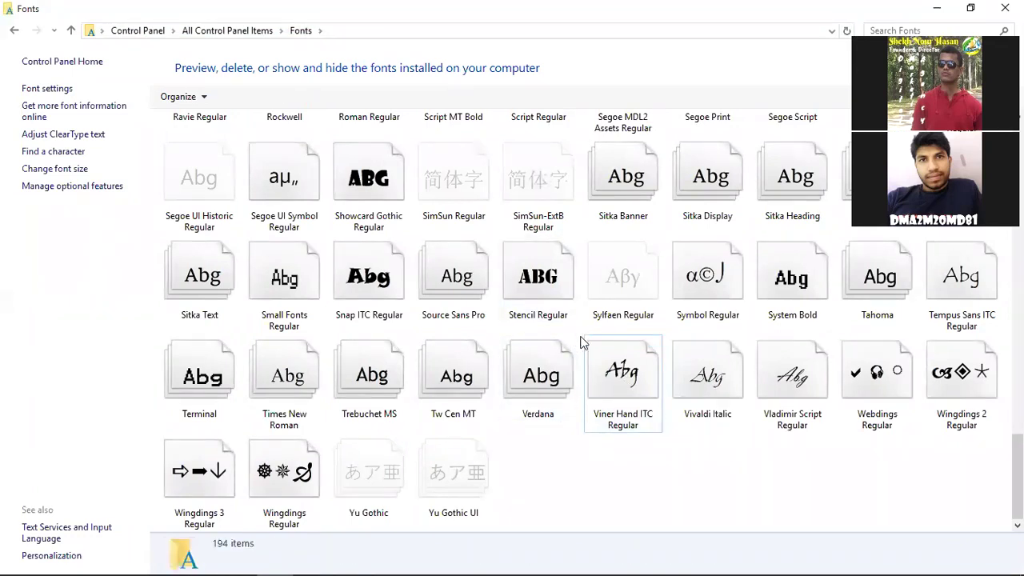
{"action": "right_click", "coordinate": [549, 484]}
{"action": "left_click", "coordinate": [586, 452]}
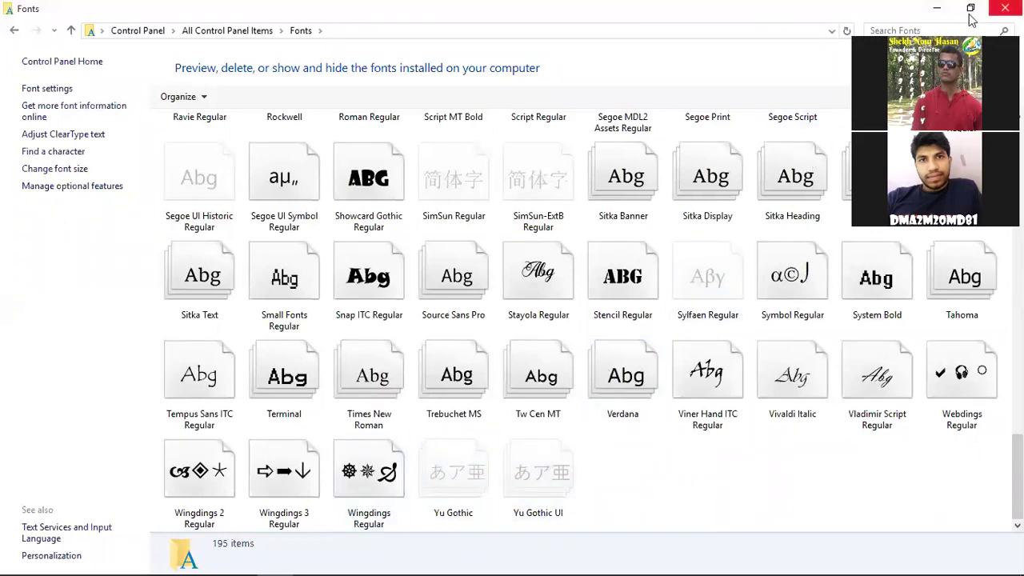
Step: Copy a block of installed fonts from the end of the Fonts folder, clear the selection and dismiss the folder's options
{"action": "left_click_drag", "start_coordinate": [722, 502], "coordinate": [188, 131]}
{"action": "right_click", "coordinate": [200, 178]}
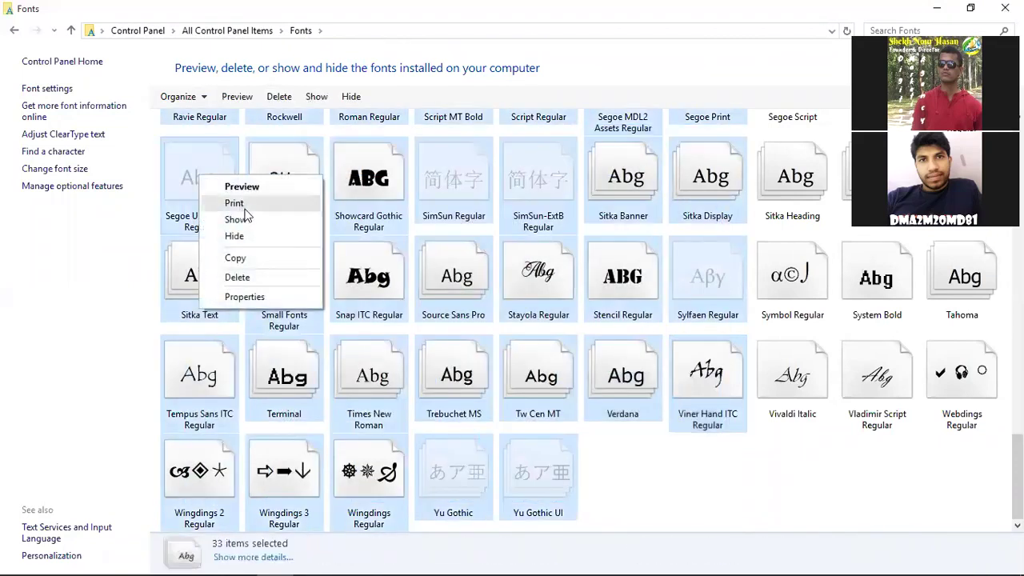
{"action": "left_click", "coordinate": [249, 259]}
{"action": "left_click", "coordinate": [701, 512]}
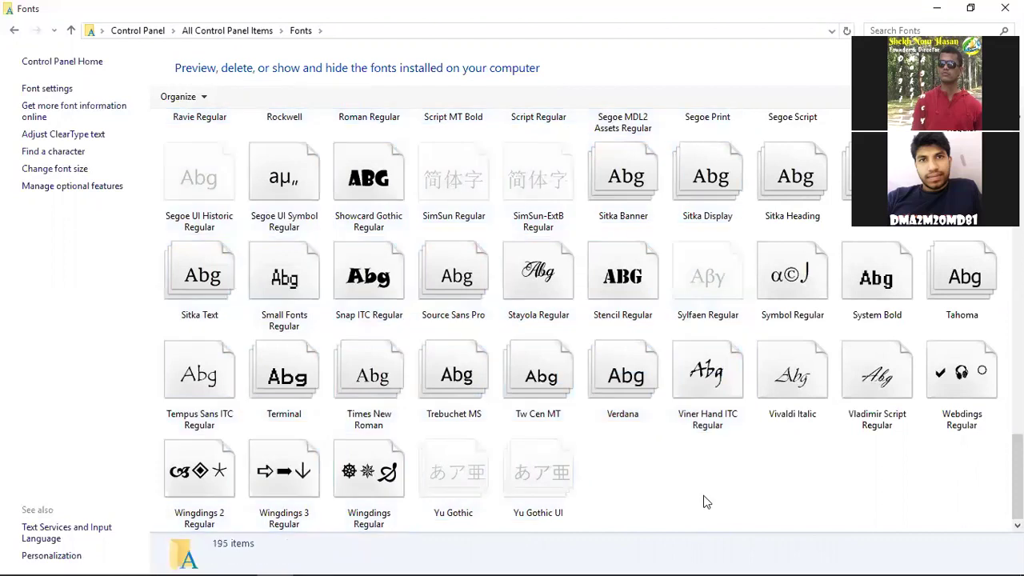
{"action": "right_click", "coordinate": [703, 501]}
{"action": "left_click", "coordinate": [643, 496]}
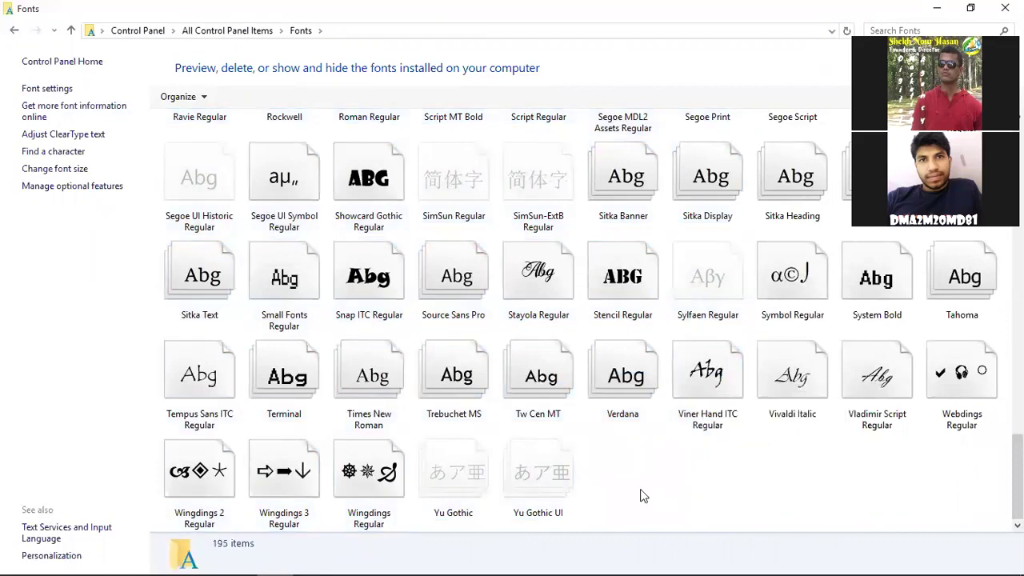